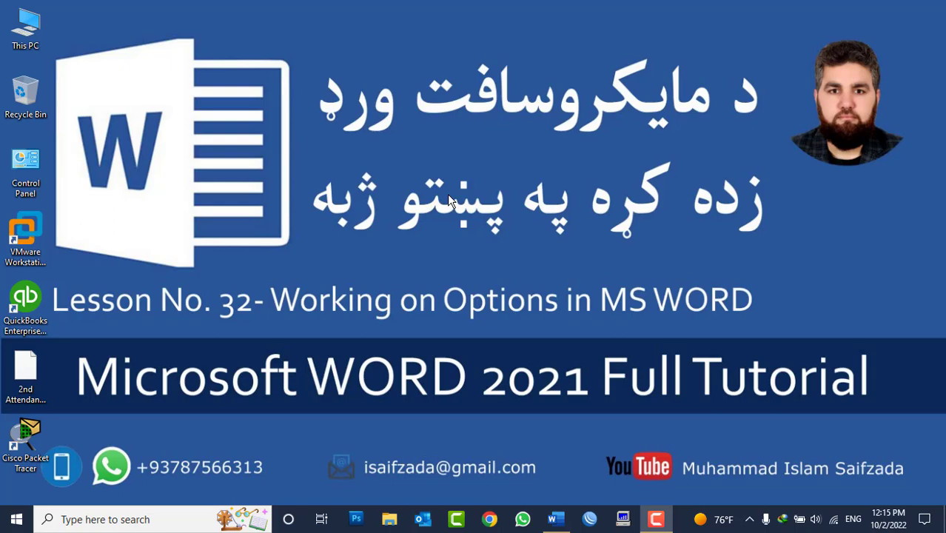
Step: Refresh the desktop and bring the blank Word Document1 to the front
right_click(401, 155)
left_click(445, 196)
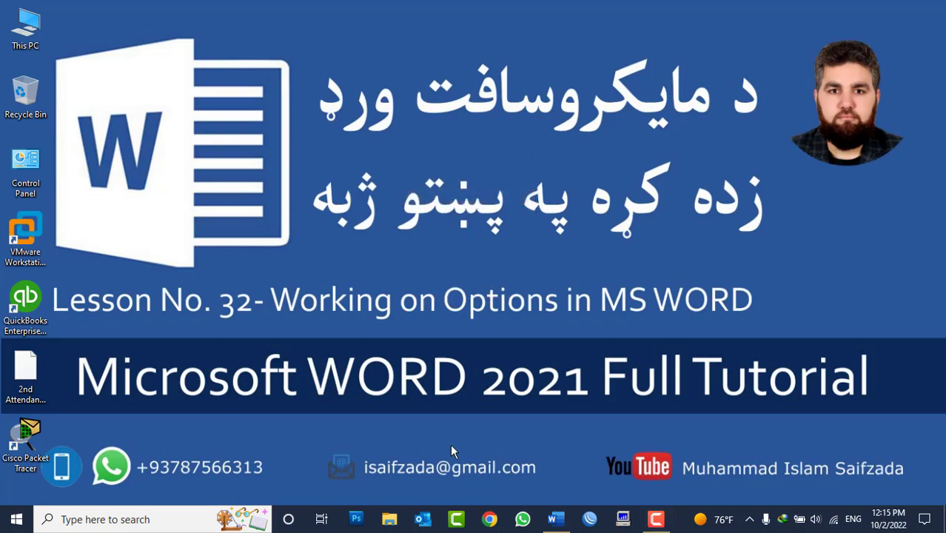
left_click(552, 519)
Step: Open Word Options on the Proofing page
left_click(6, 37)
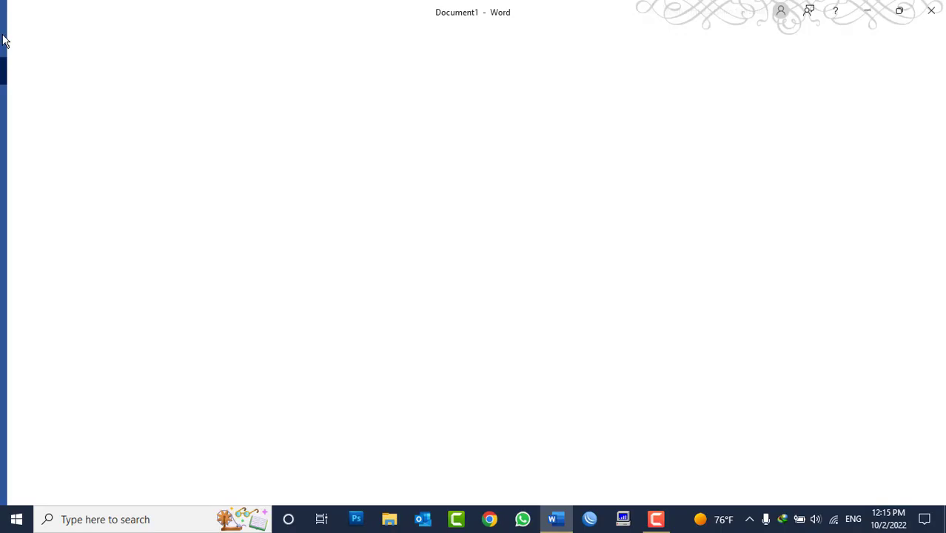
left_click(46, 481)
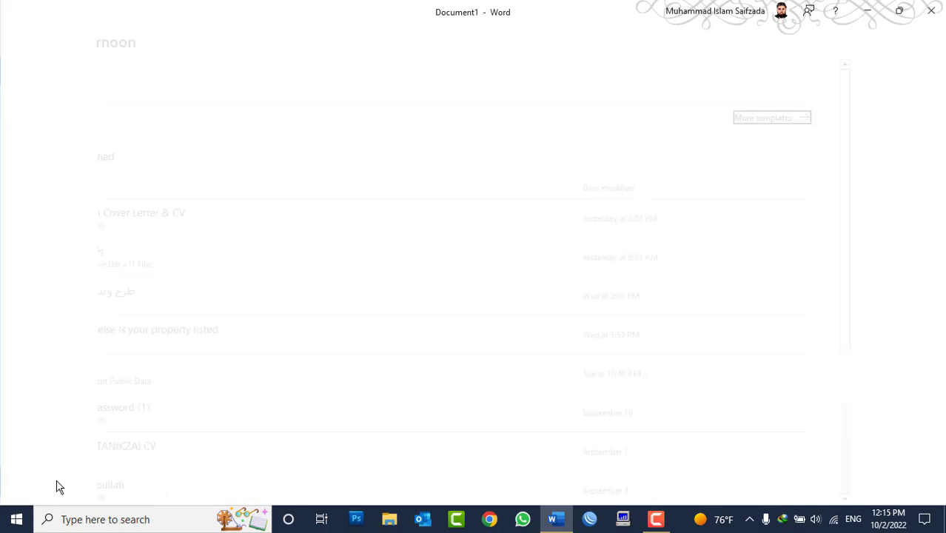
left_click(200, 92)
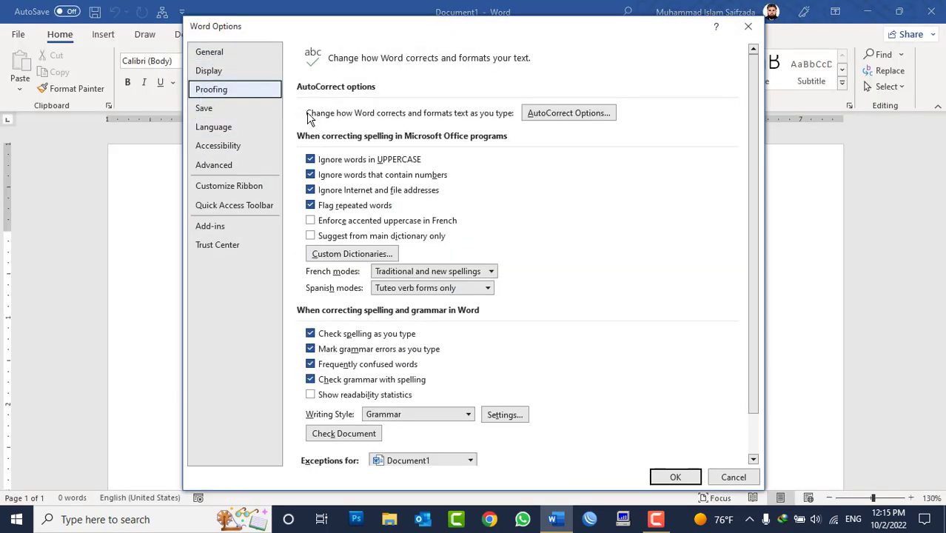
left_click(561, 114)
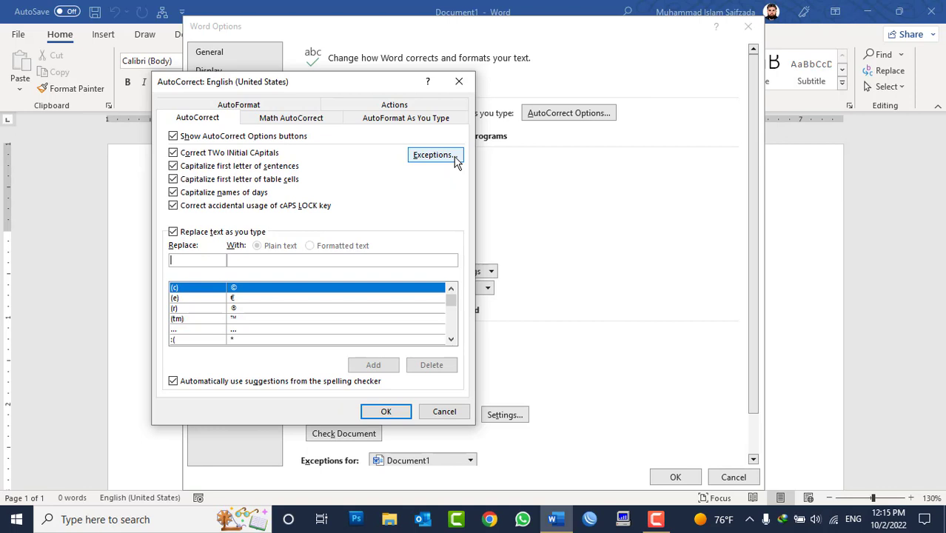
left_click(457, 163)
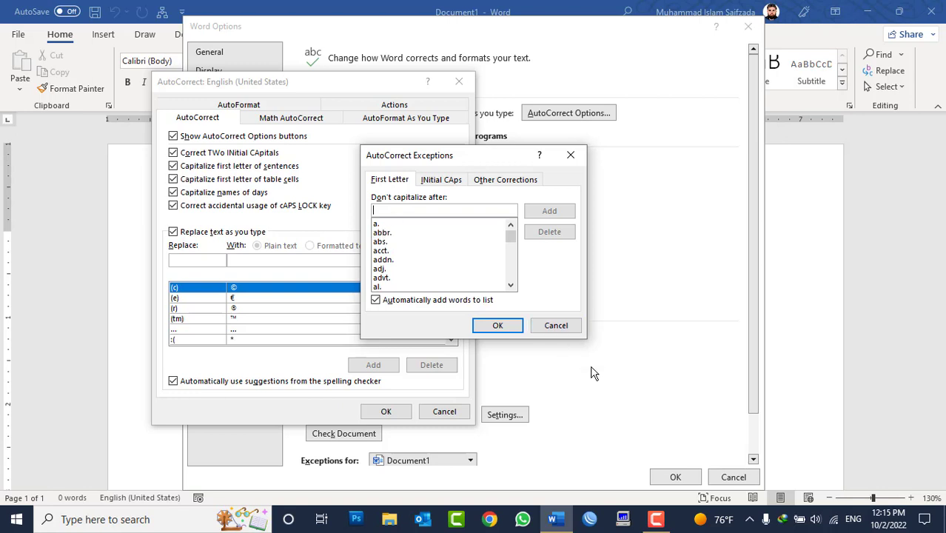
left_click(563, 330)
left_click(440, 413)
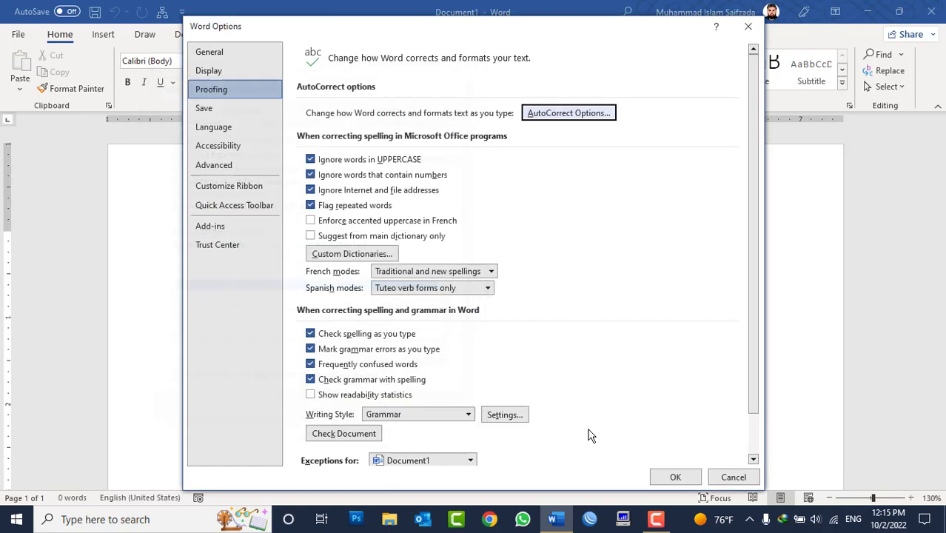
Step: Close Word Options, test capitalisation with computer and a.computer, then clear the text
left_click(736, 477)
type("com")
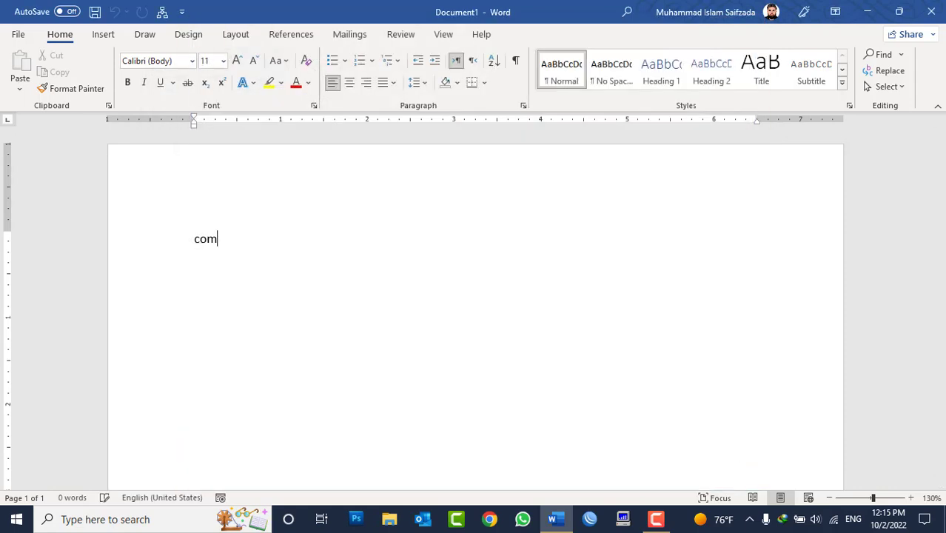
type("puter")
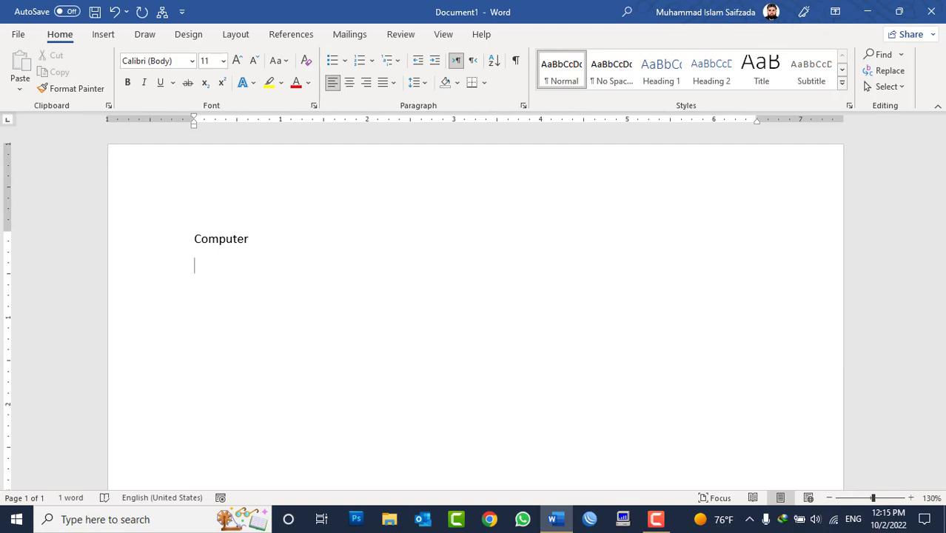
type("a.compu")
type("ter")
key("Return")
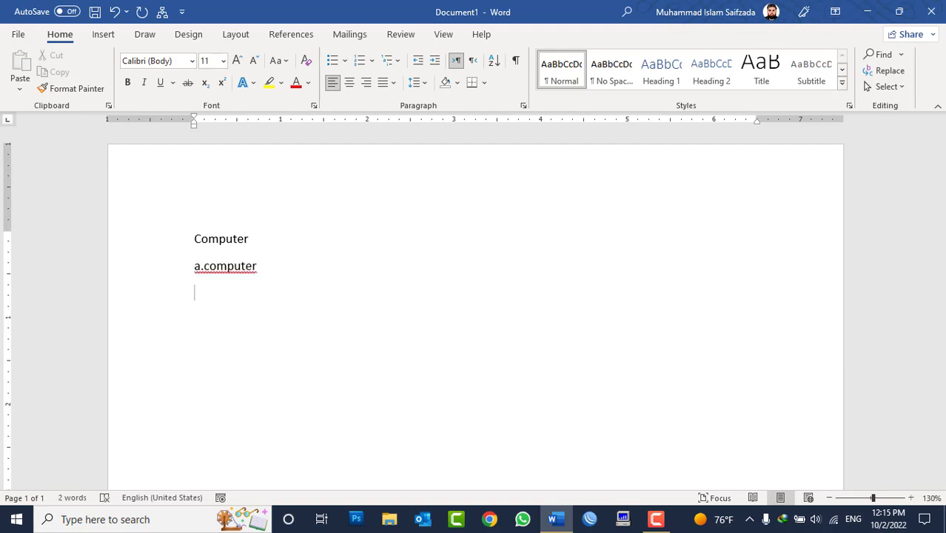
key("ctrl+a")
key("Delete")
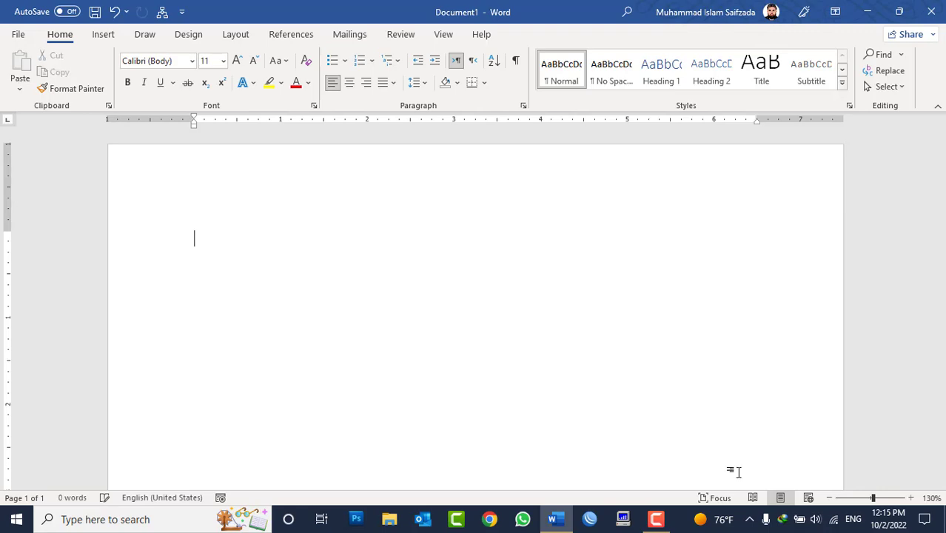
Step: Delete IDs from the AutoCorrect INitial CAps exceptions and close every dialog
left_click(19, 37)
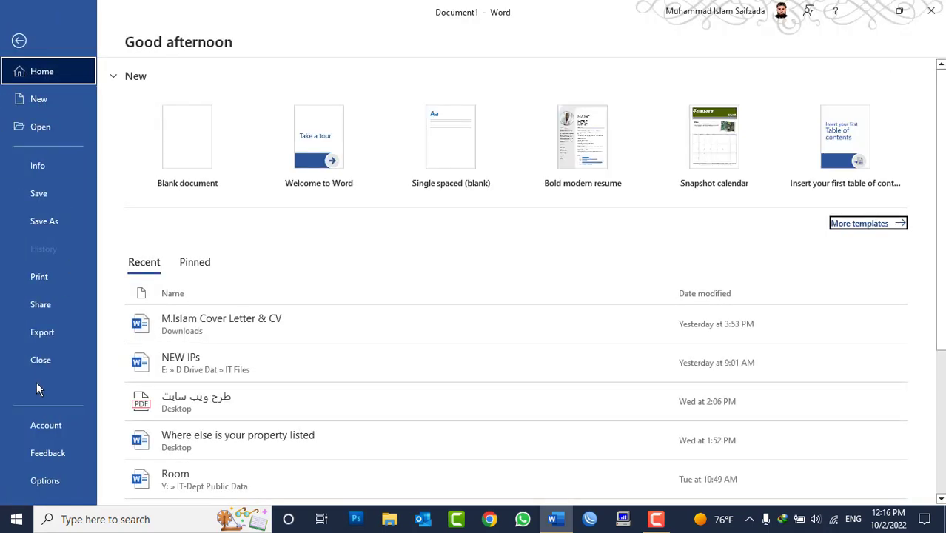
key("Escape")
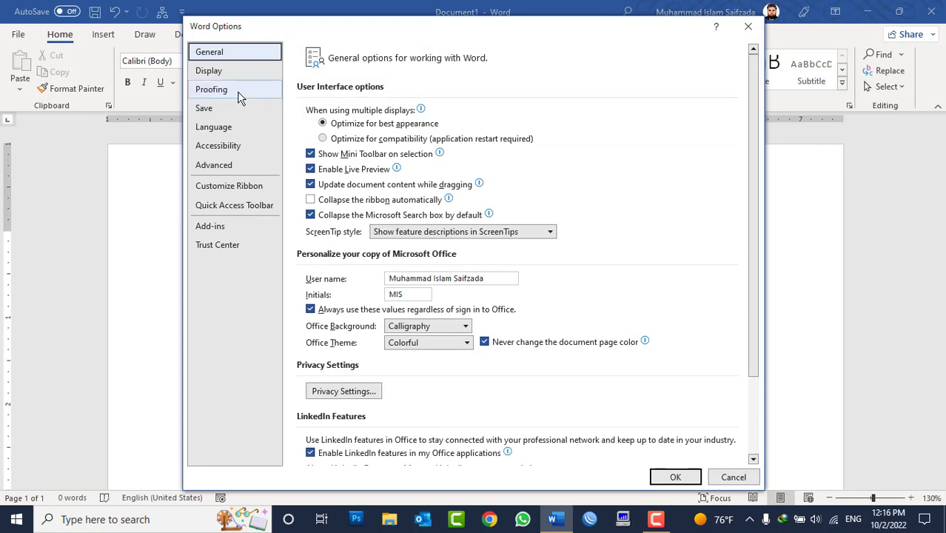
left_click(239, 90)
left_click(593, 115)
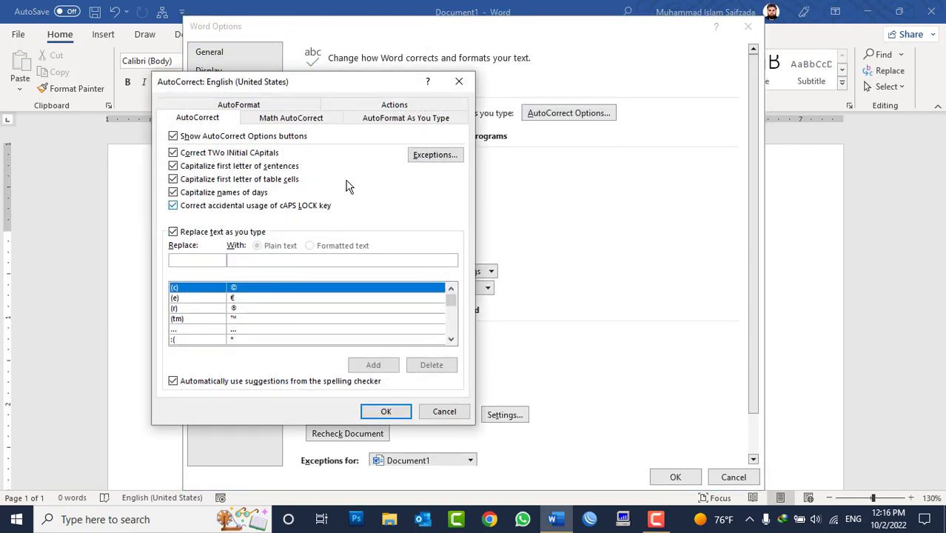
left_click(432, 158)
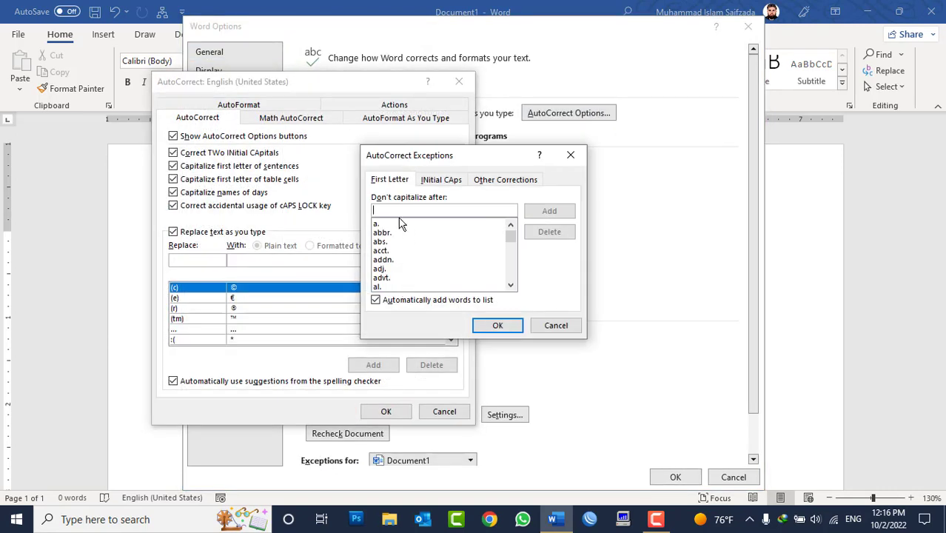
left_click(437, 187)
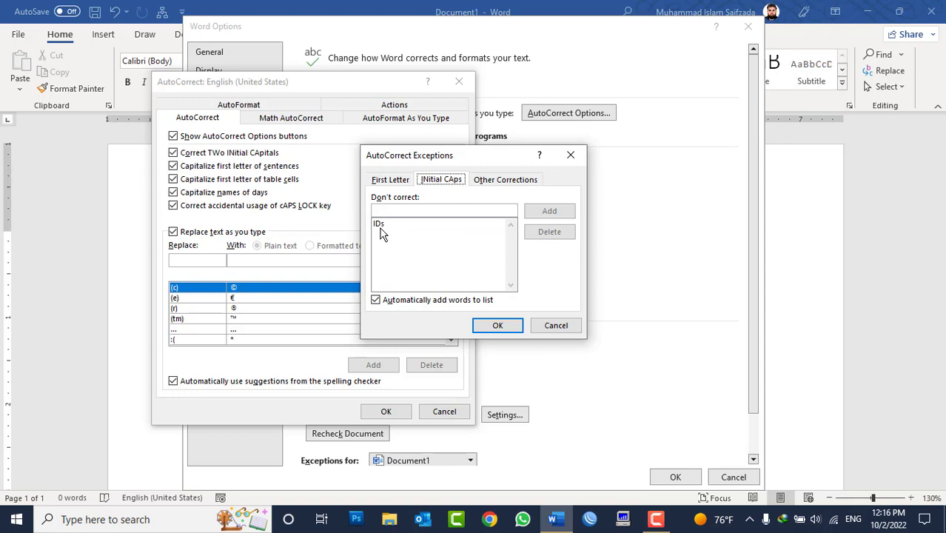
left_click(381, 226)
left_click(549, 232)
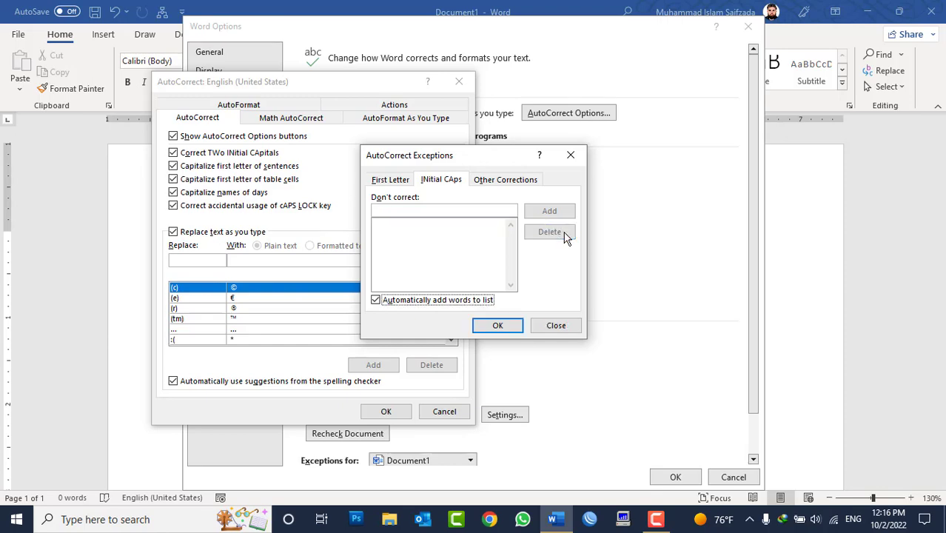
left_click(506, 330)
left_click(388, 413)
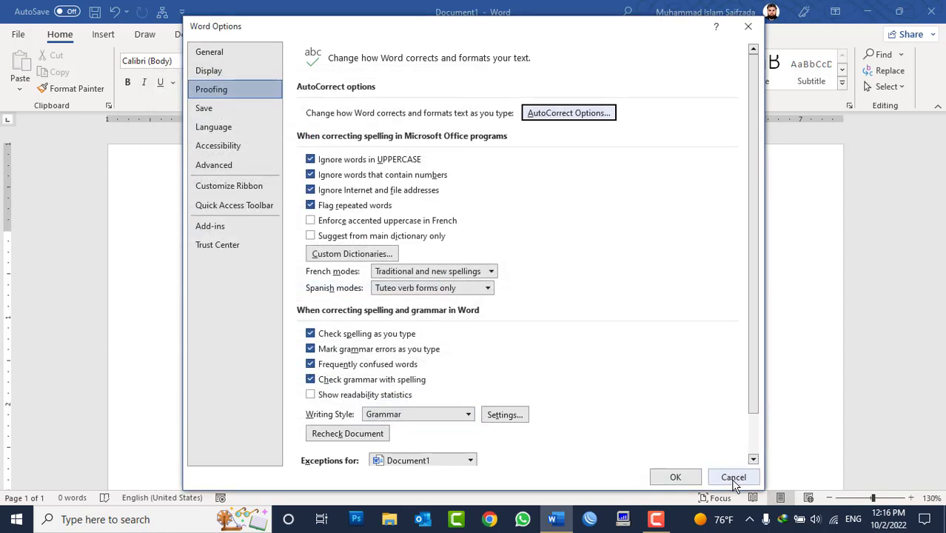
left_click(671, 477)
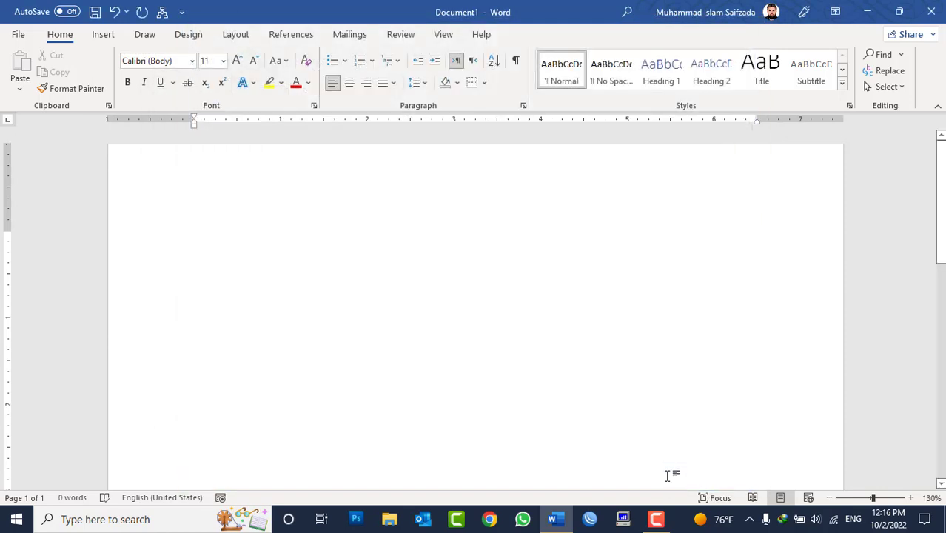
Step: Type IDs as a test, then bring up the INitial CAps exceptions in AutoCorrect Options
type("IDs")
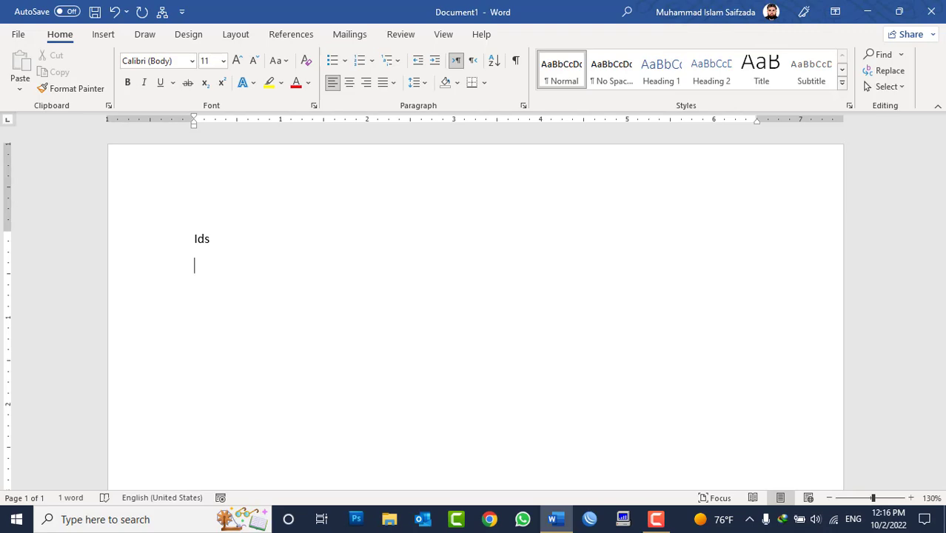
left_click(17, 34)
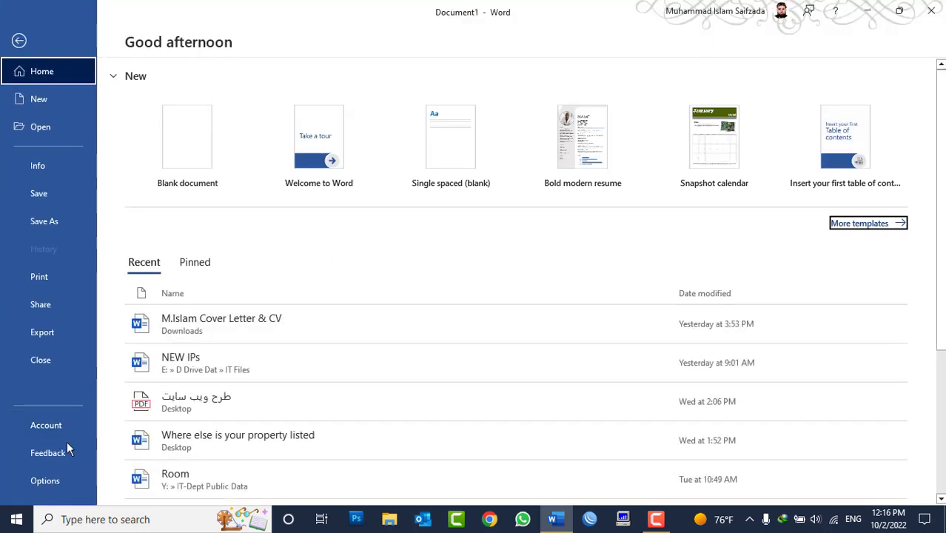
left_click(29, 480)
left_click(224, 89)
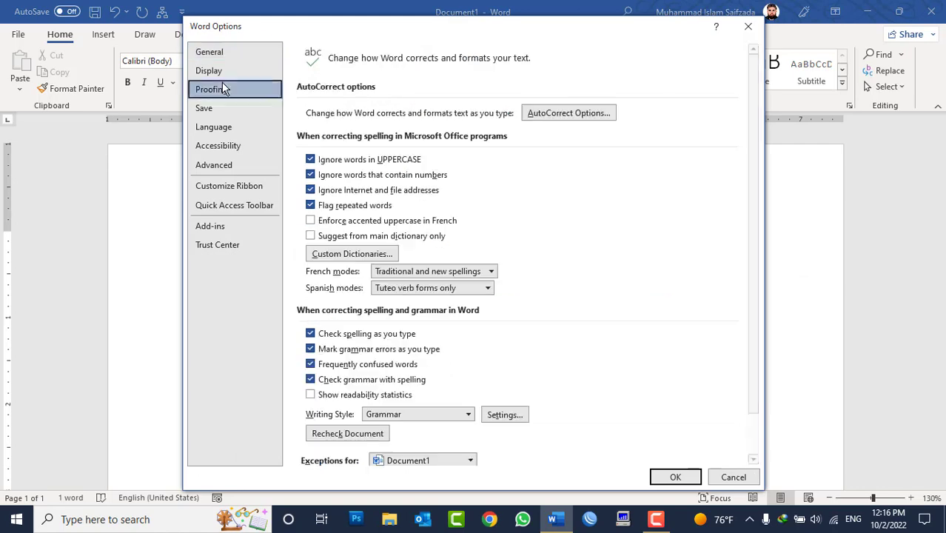
left_click(556, 116)
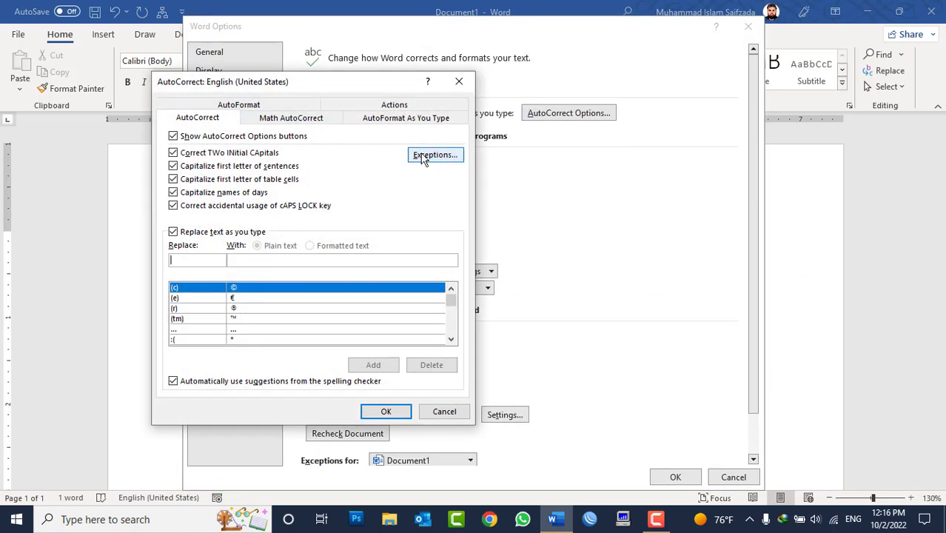
left_click(425, 160)
left_click(437, 184)
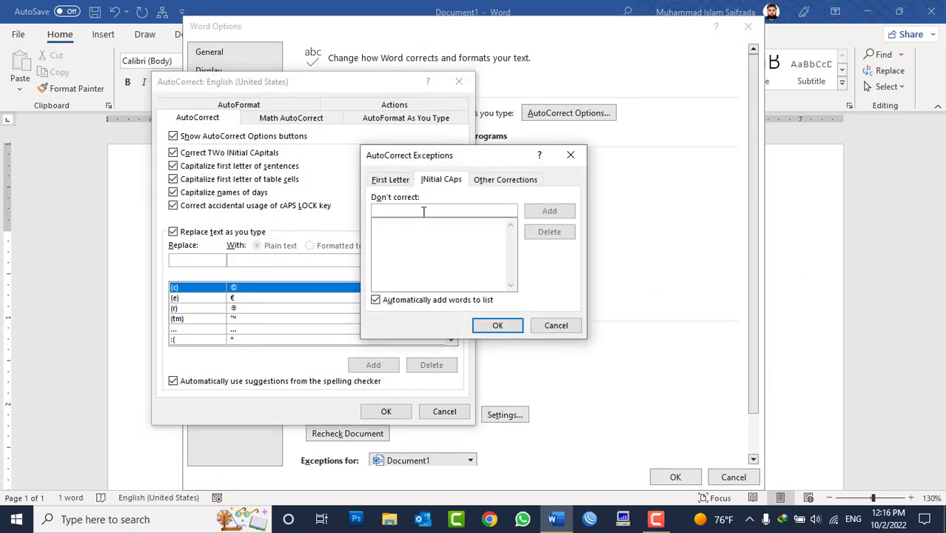
Step: Add IDs to the INitial CAps exception list and confirm all dialogs
type("IDS")
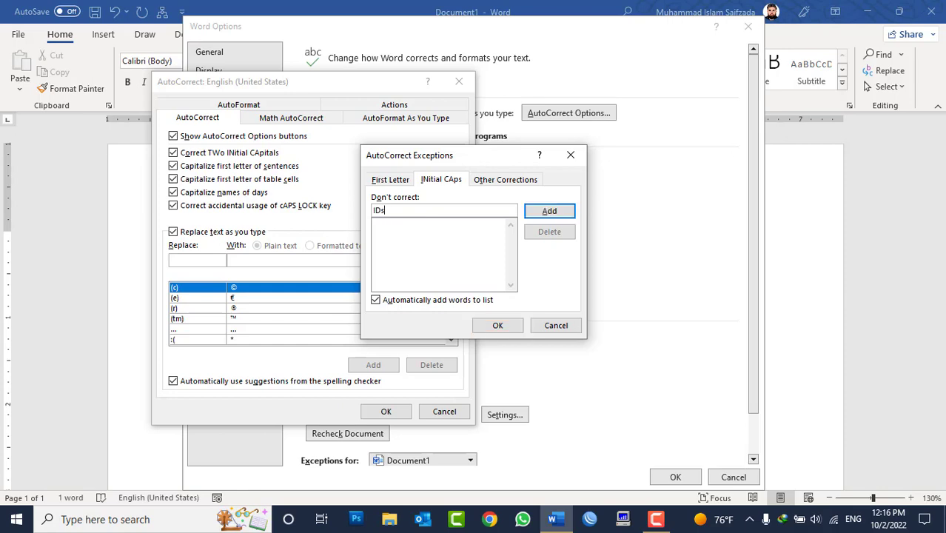
left_click(550, 213)
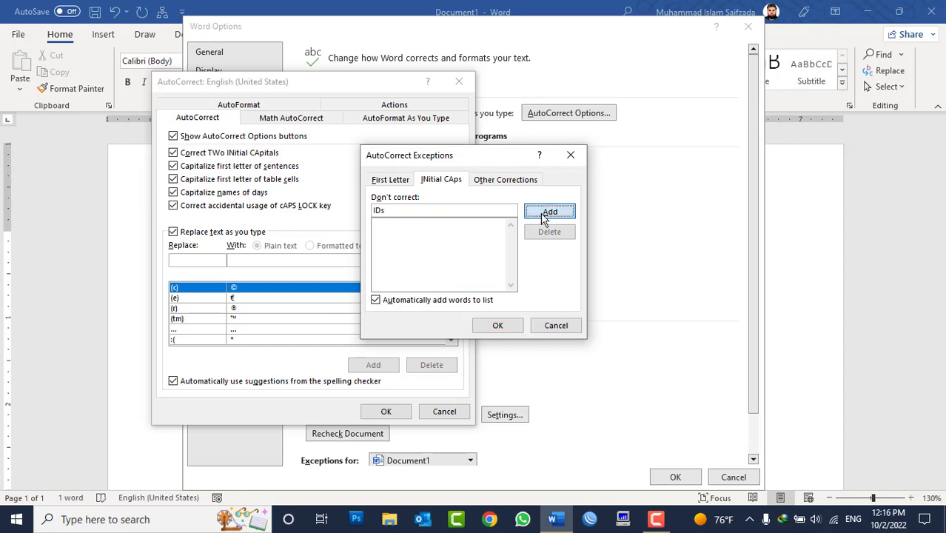
left_click(498, 326)
left_click(385, 411)
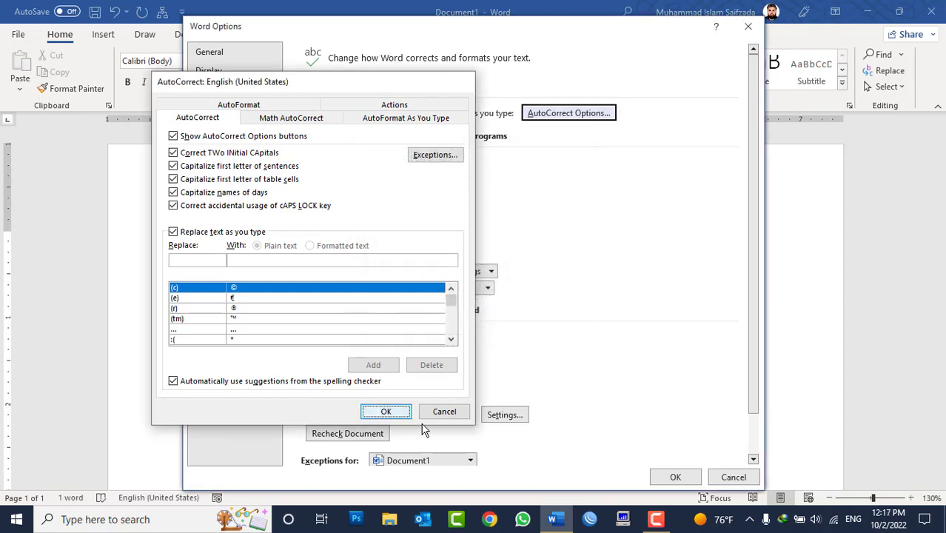
left_click(674, 477)
Step: Retype IDs on a new line to confirm it stays IDs, then clear the document
key("Return")
type("ID")
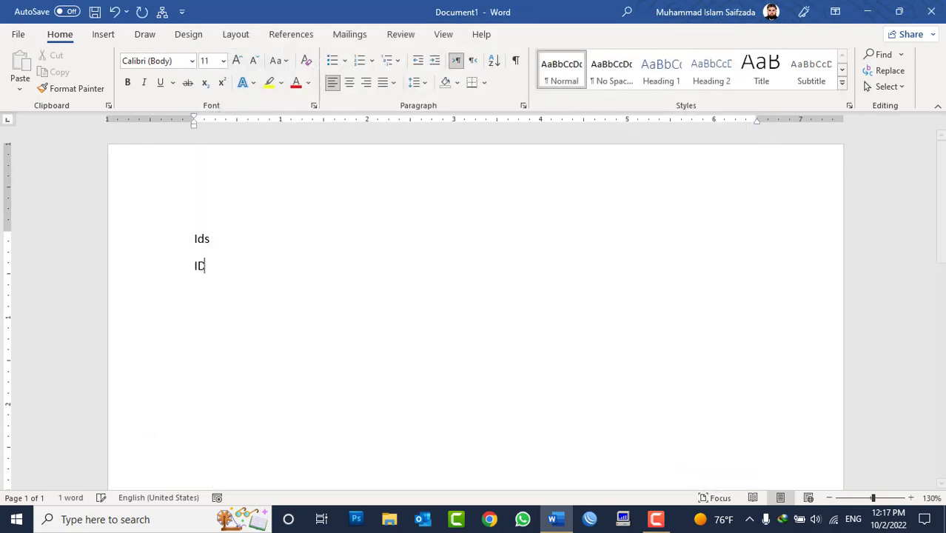
type("s")
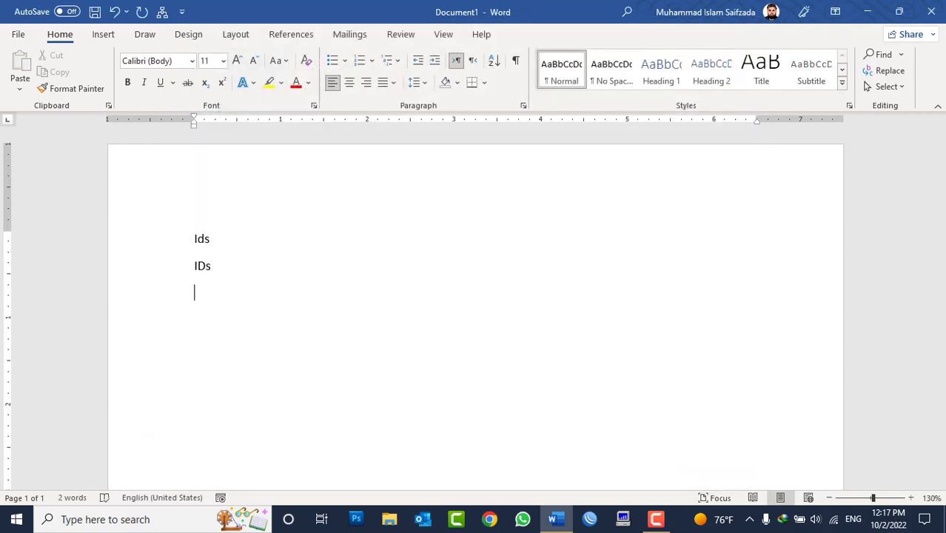
key("ctrl+a")
key("Delete")
Step: Bring up the Other Corrections exceptions in Word's AutoCorrect Options
left_click(18, 34)
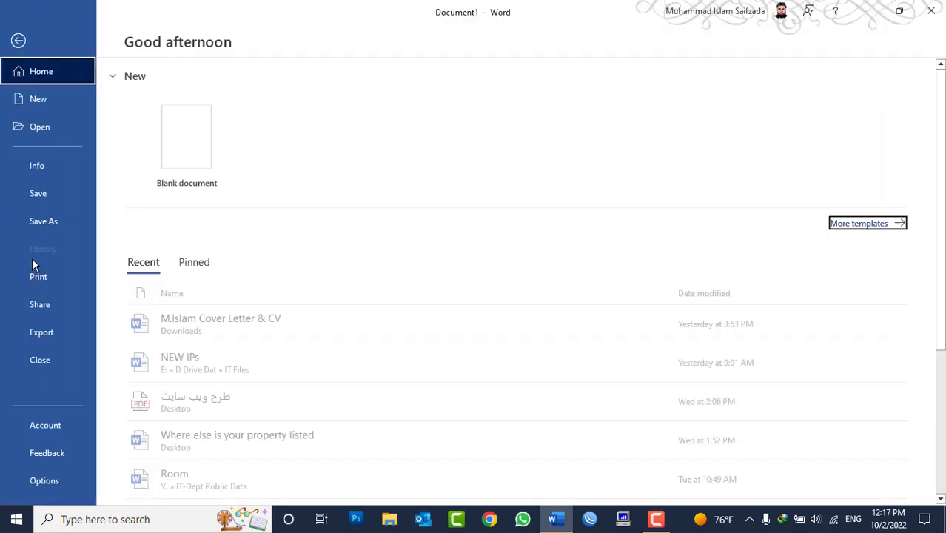
left_click(44, 480)
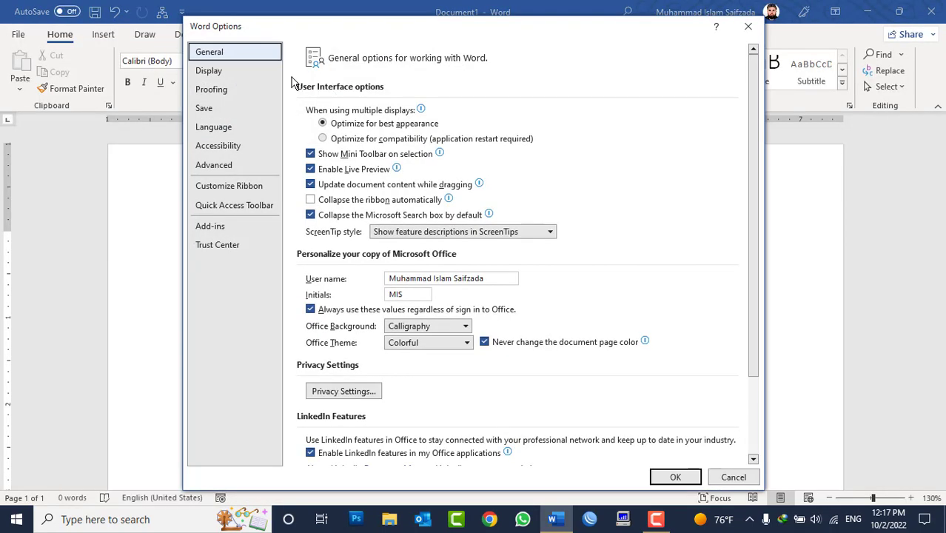
left_click(211, 89)
left_click(568, 112)
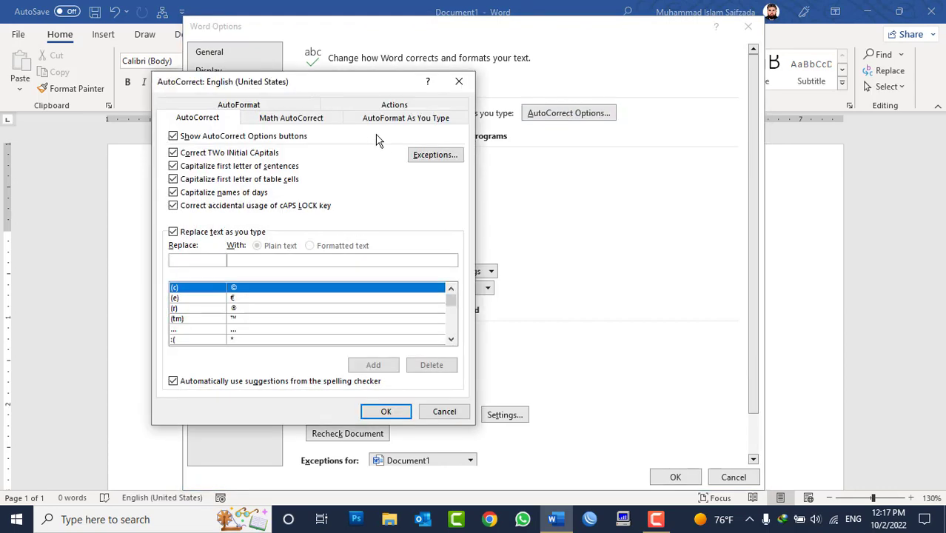
left_click(441, 157)
left_click(519, 183)
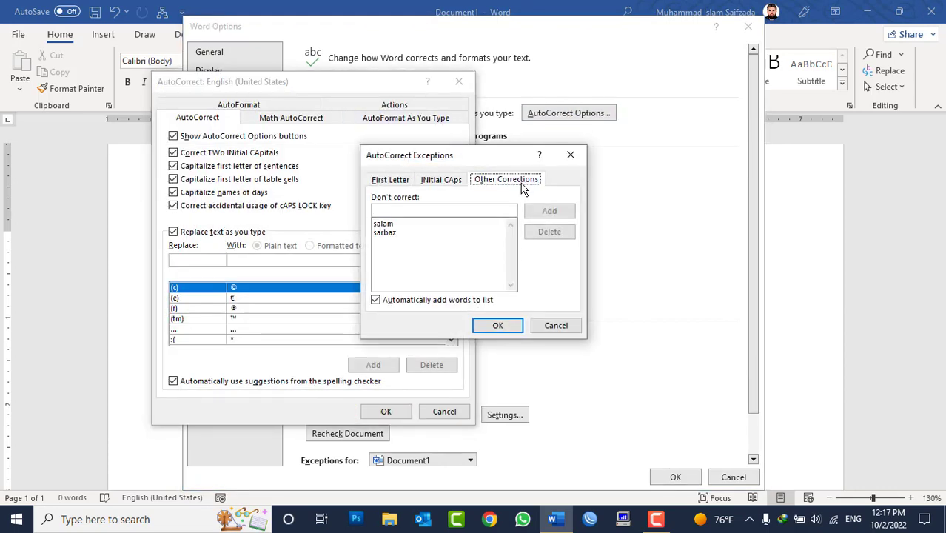
Step: Remove salam and sarbaz from the exceptions and OK all dialogs
left_click(393, 223)
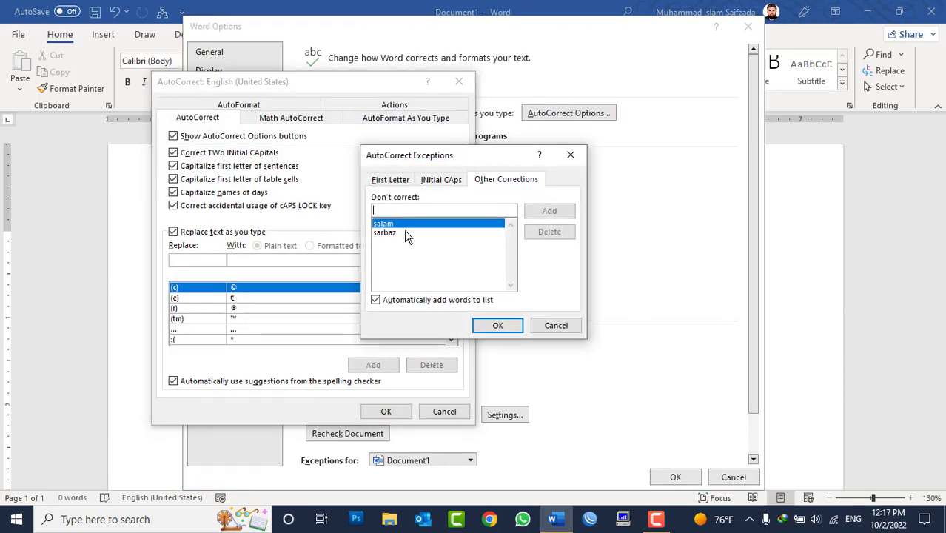
left_click(549, 233)
left_click(448, 224)
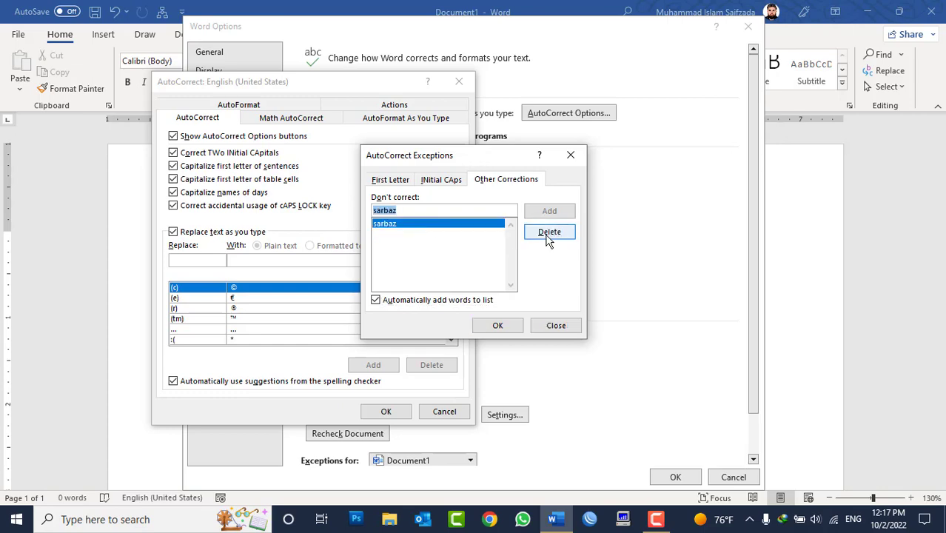
left_click(548, 233)
left_click(497, 326)
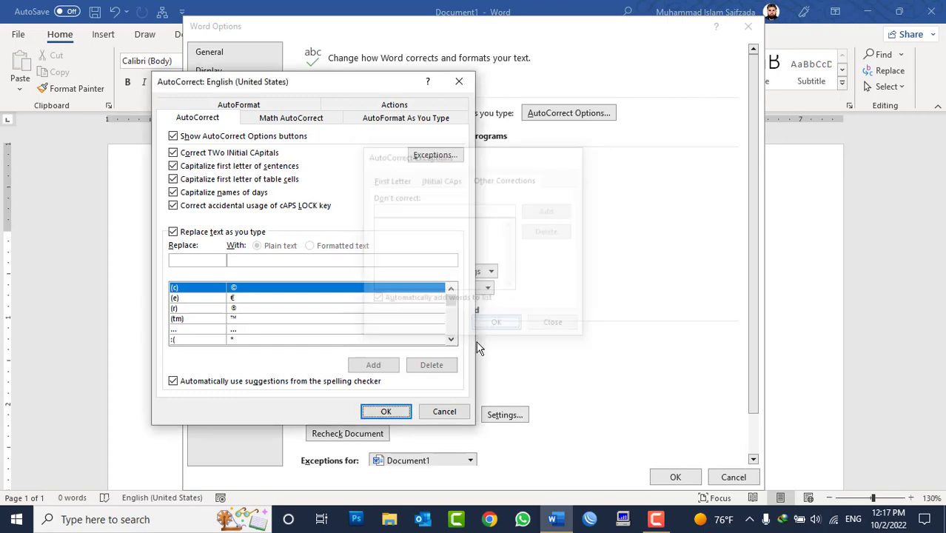
left_click(386, 411)
left_click(677, 478)
Step: Test salam on a new line, then close Document1 without saving
type("sa")
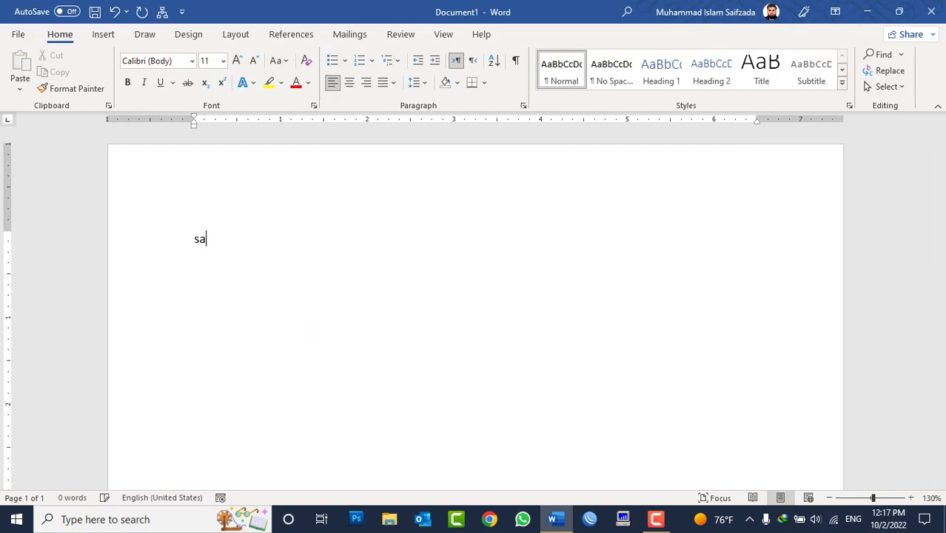
type("lam")
key("Return")
key("ctrl+w")
left_click(538, 334)
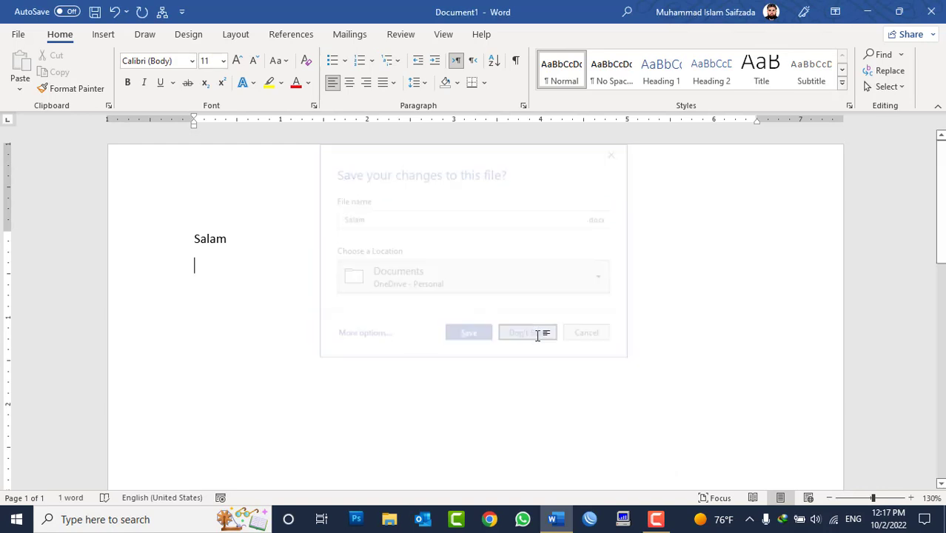
Step: Create a new Document2, test hazratwali, erase it, and reach Word Options
key("ctrl+n")
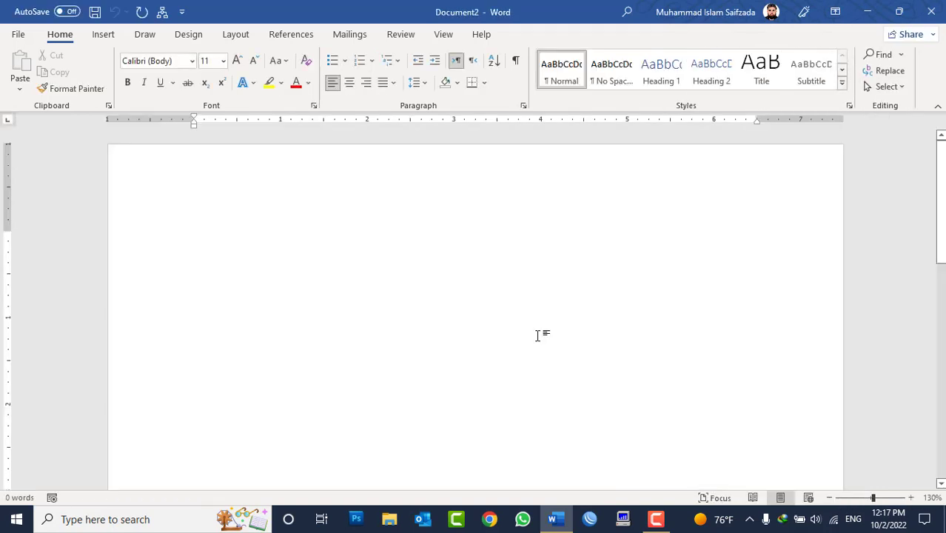
type("hazratw")
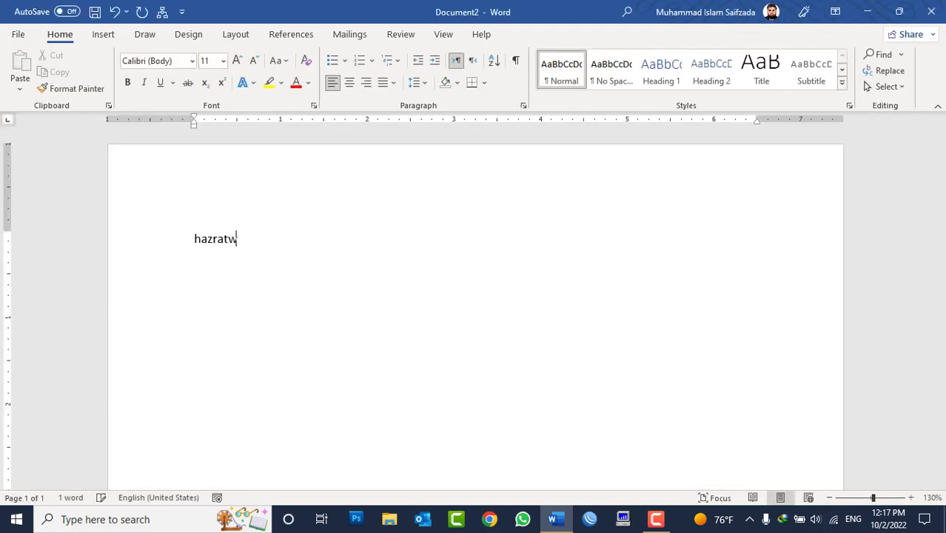
type("ali")
key("Return")
key("BackSpace")
key("BackSpace")
key("BackSpace")
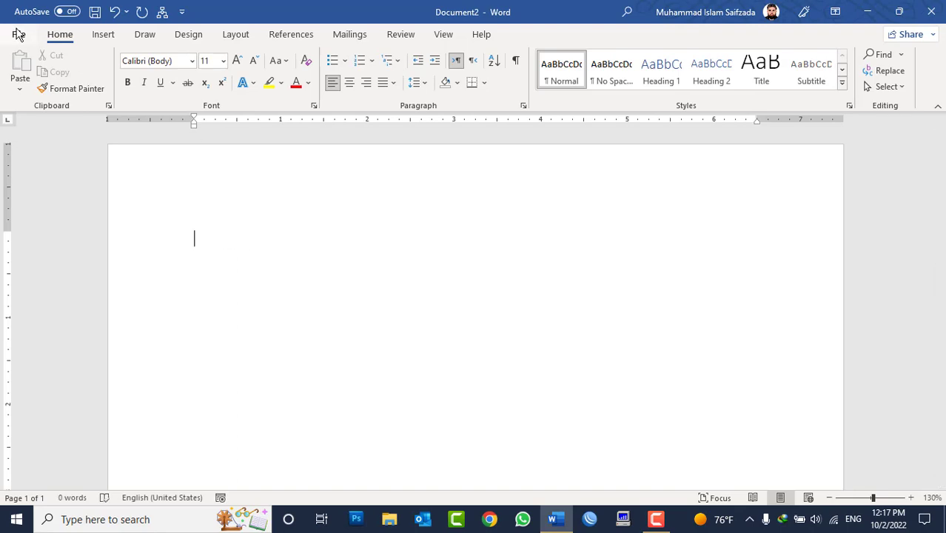
left_click(18, 34)
left_click(46, 480)
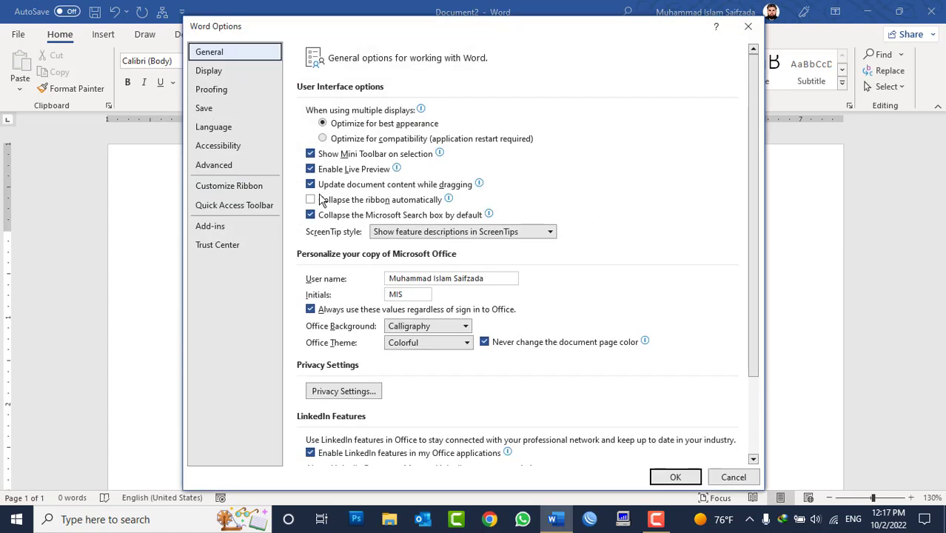
Step: Review the First Letter and INitial CAps exceptions, cancel all dialogs, and close Document2
left_click(233, 89)
left_click(564, 114)
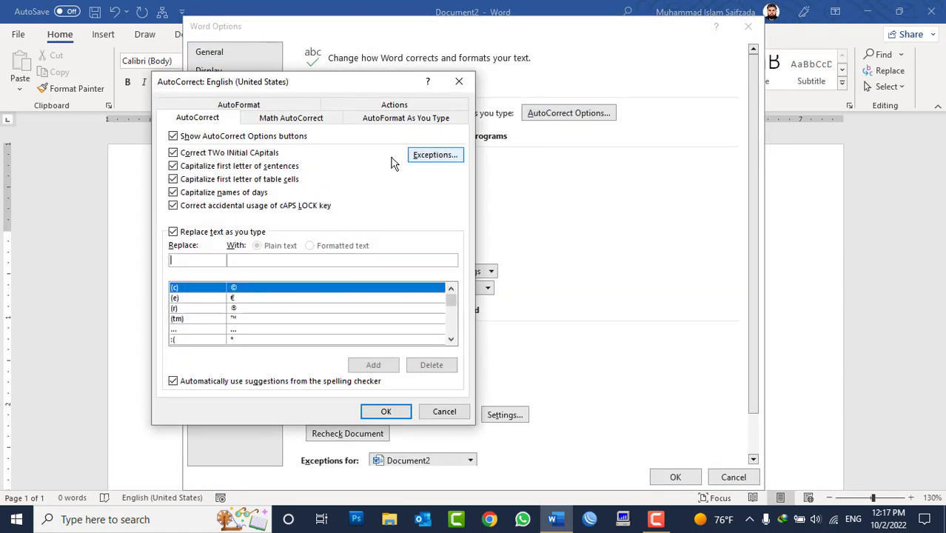
left_click(436, 156)
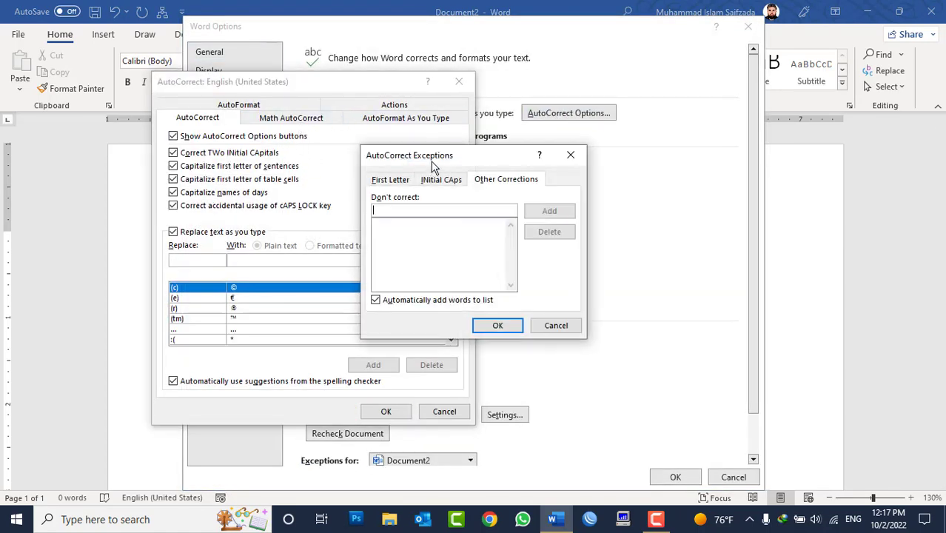
left_click(398, 182)
left_click(437, 182)
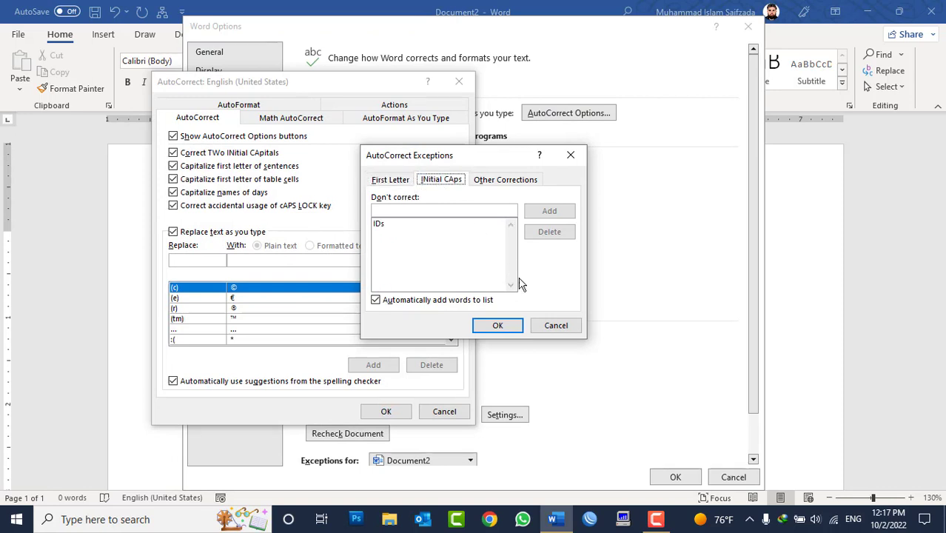
left_click(556, 326)
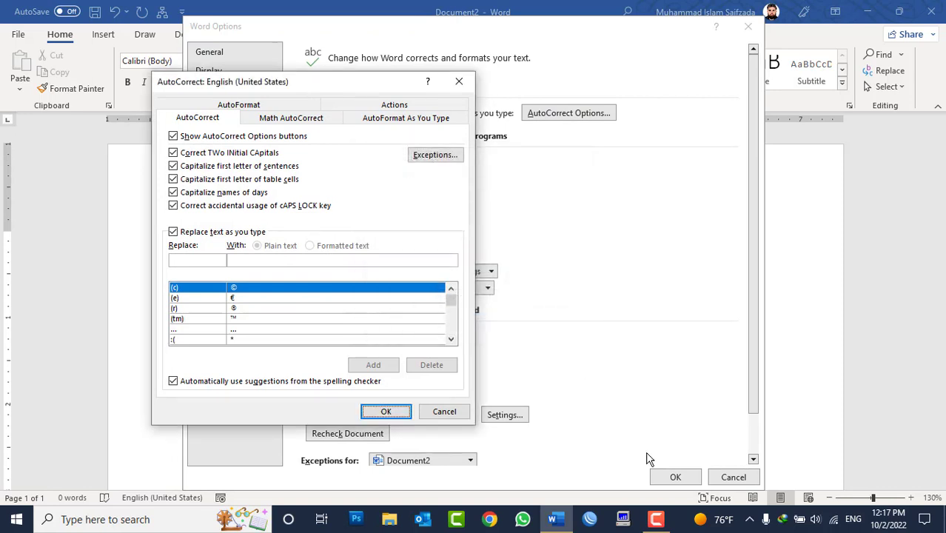
left_click(445, 414)
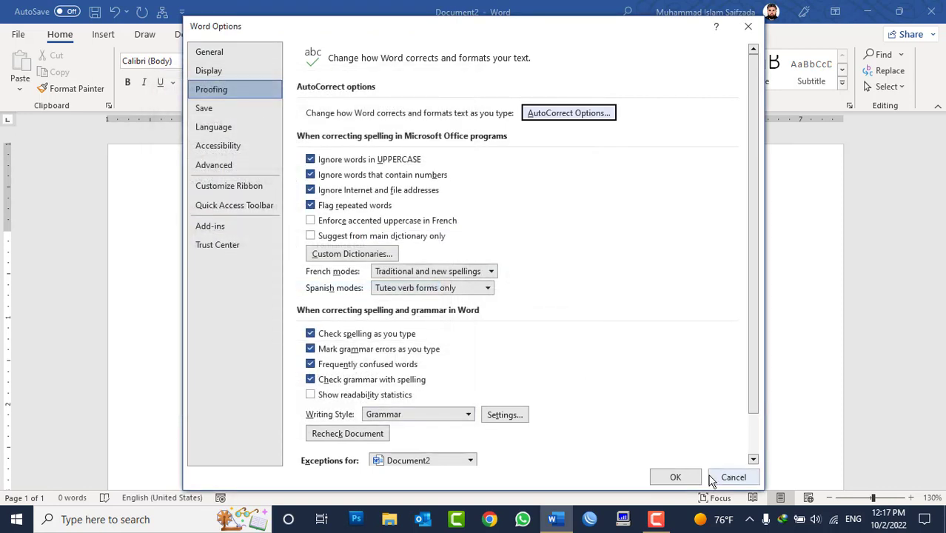
left_click(728, 478)
left_click(931, 11)
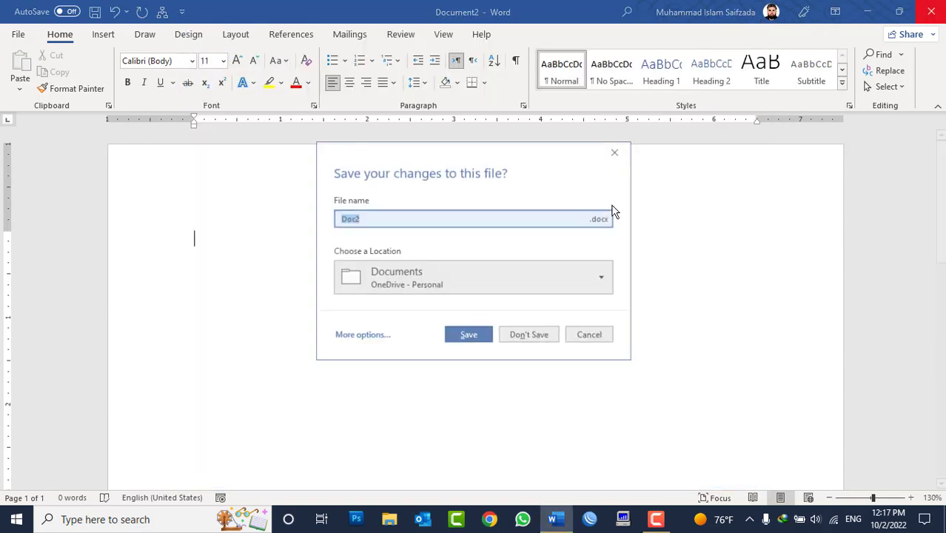
Step: Discard Document2 unsaved, relaunch Word and create a new blank document
left_click(510, 343)
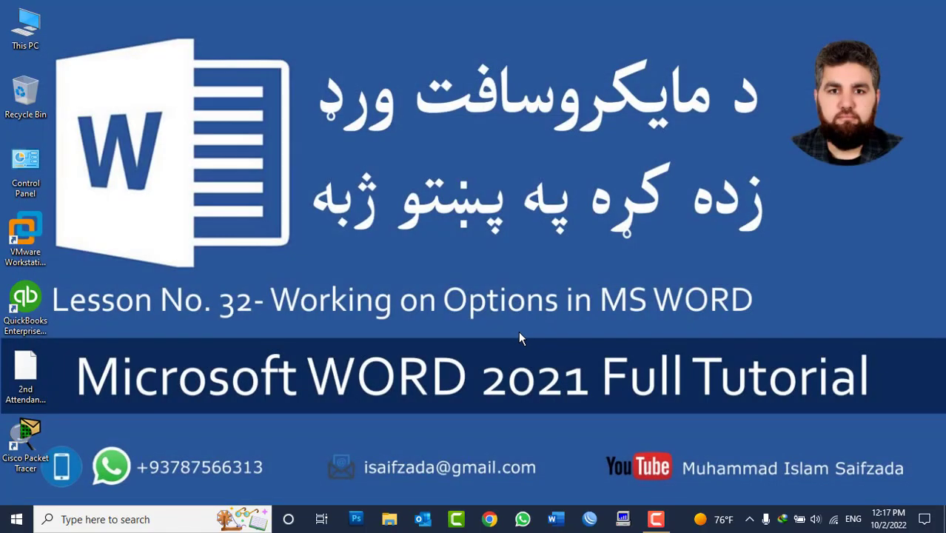
left_click(553, 519)
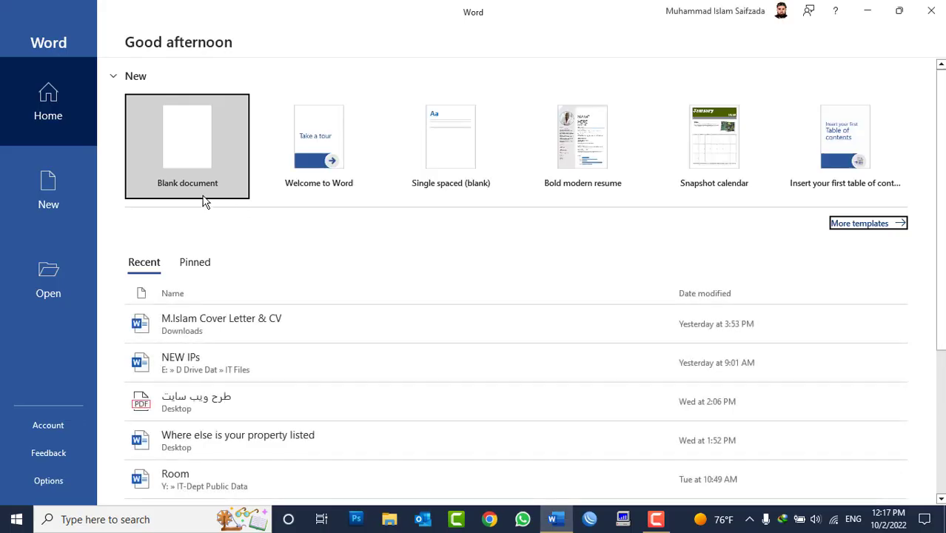
left_click(199, 176)
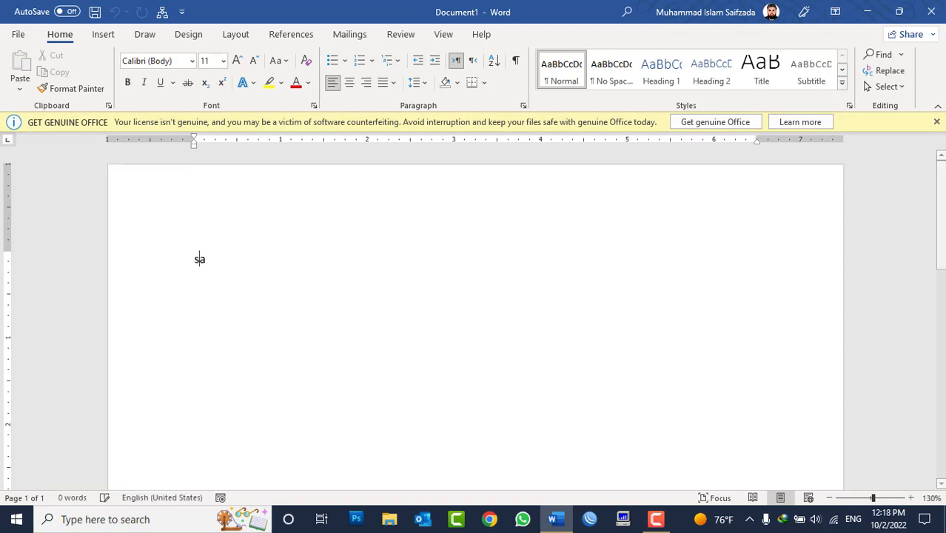
Step: Type test words sarbaz, salma, salam and kanne, then erase them
type("sarbaz")
key("Return")
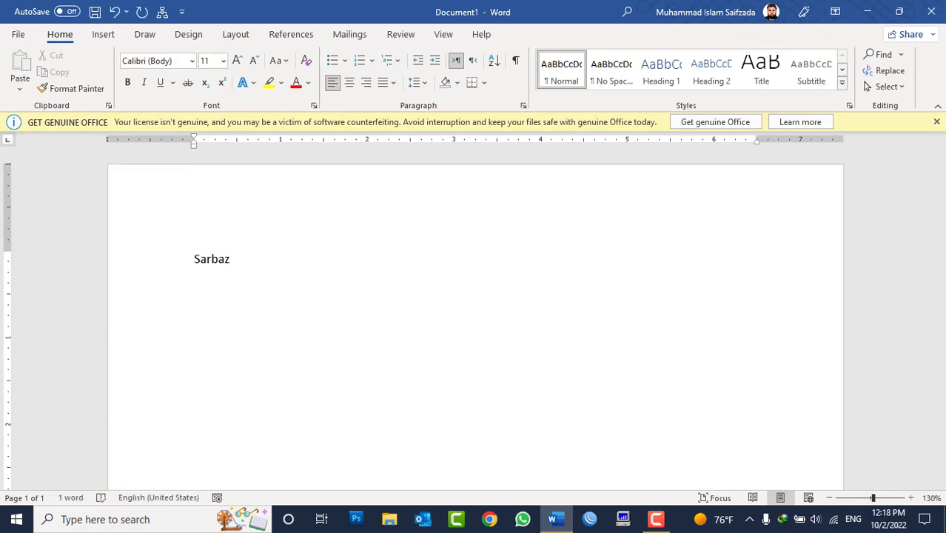
type("salma")
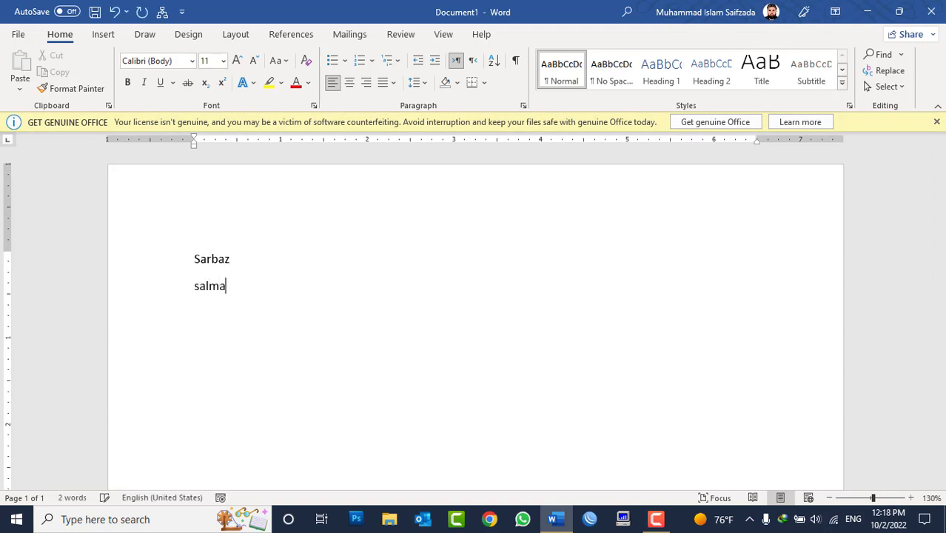
key("Return")
key("BackSpace")
key("BackSpace")
key("BackSpace")
key("BackSpace")
key("BackSpace")
key("BackSpace")
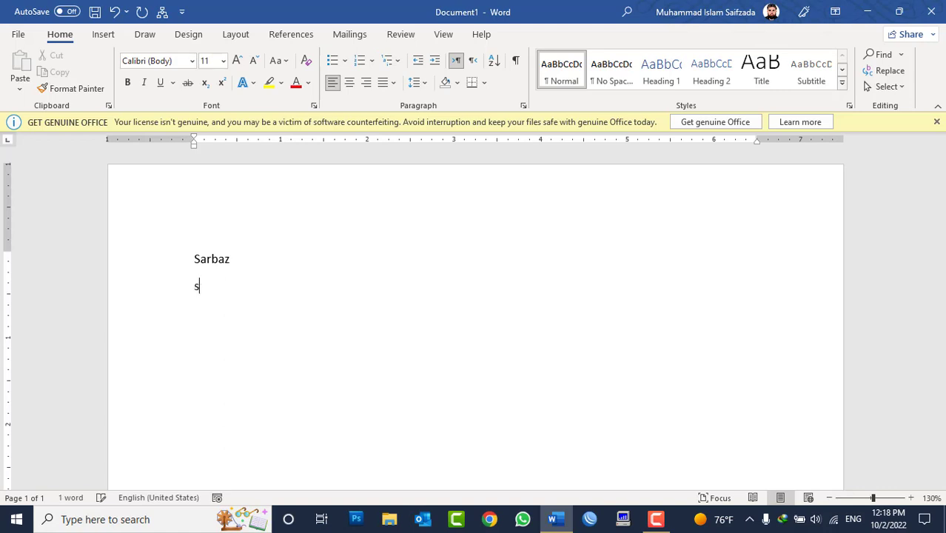
type("salam")
key("Return")
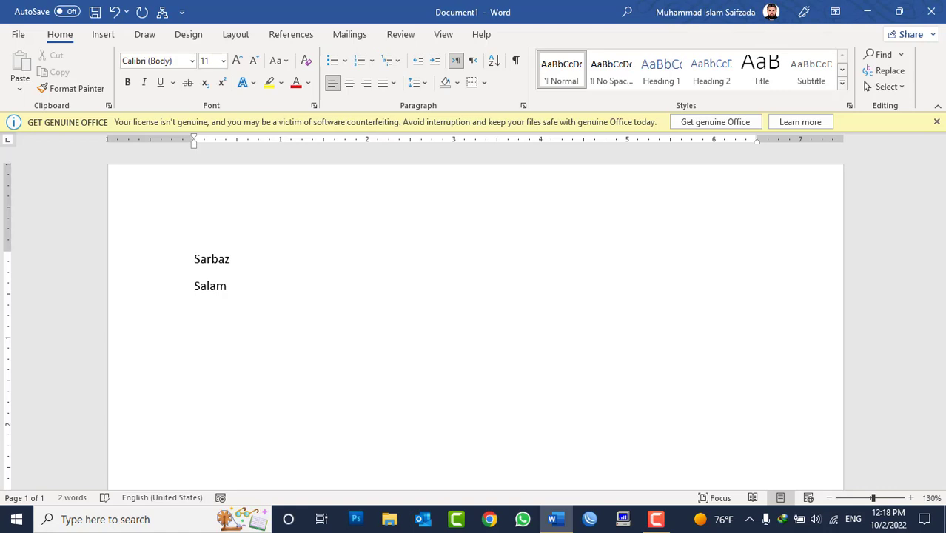
type("kanne")
key("BackSpace")
key("BackSpace")
key("BackSpace")
type("m")
key("BackSpace")
key("BackSpace")
key("BackSpace")
key("BackSpace")
key("BackSpace")
key("BackSpace")
key("BackSpace")
key("BackSpace")
key("BackSpace")
Step: Type Khaaaaaan on its own line and select its repeated a letters
type("Khaaa")
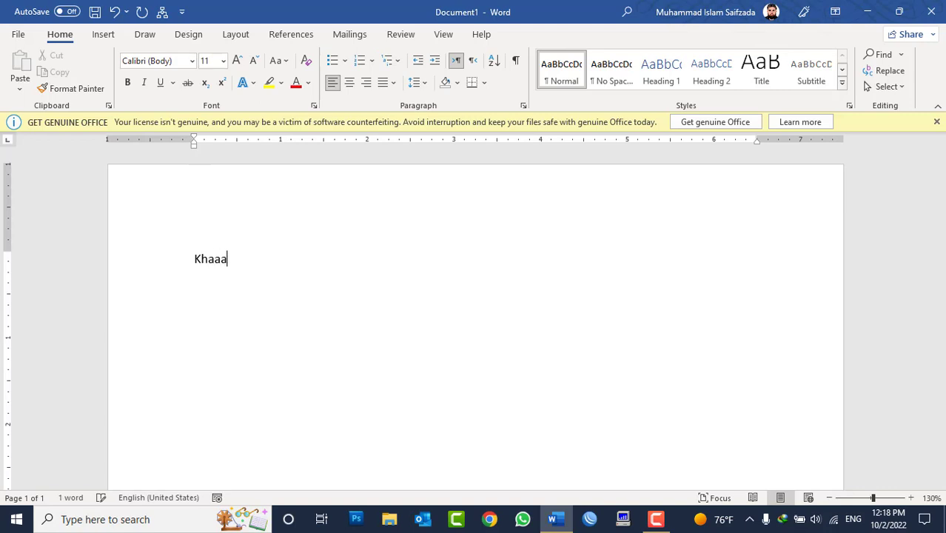
type("aan")
key("Return")
key("Return")
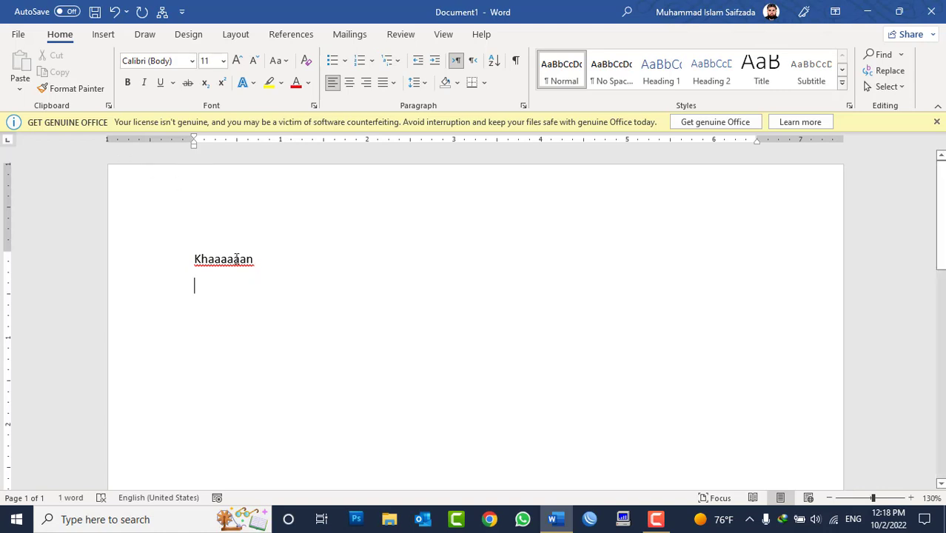
key("shift+Up")
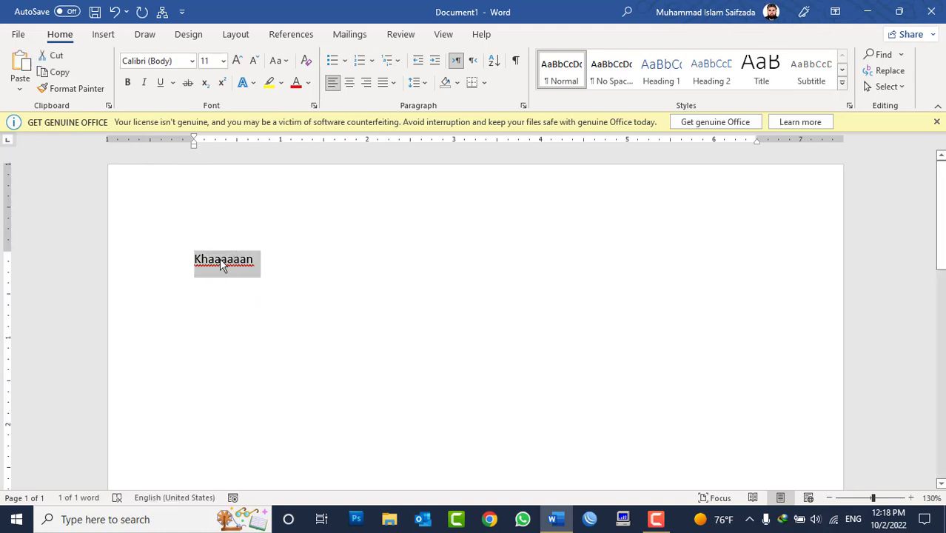
left_click(220, 263)
left_click_drag(208, 261, 245, 270)
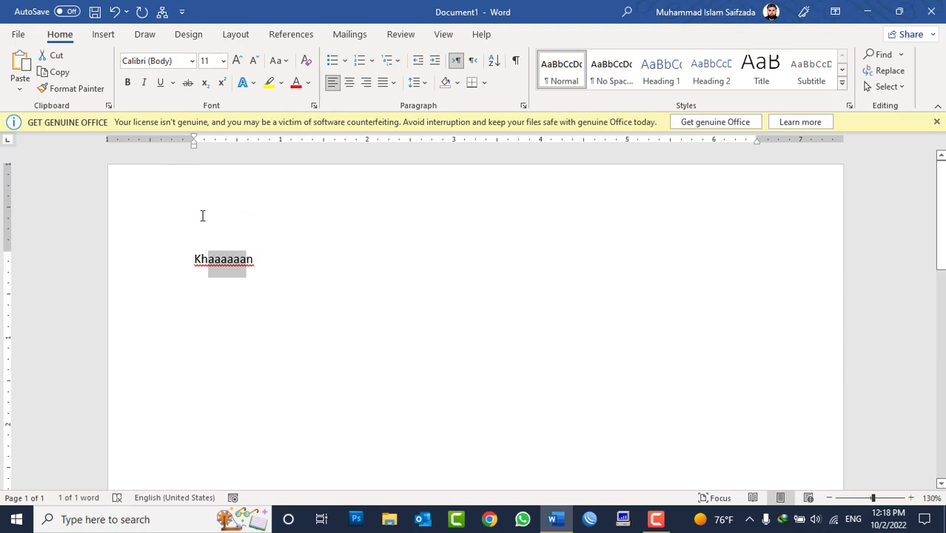
left_click(18, 34)
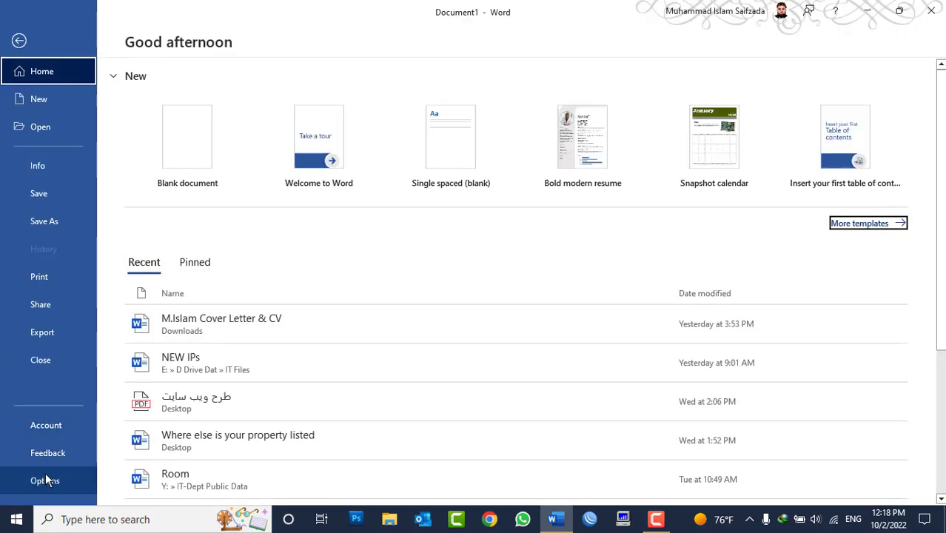
Step: Add Khaaaaaan to the Other Corrections don't-correct list and confirm every dialog
left_click(43, 480)
left_click(229, 85)
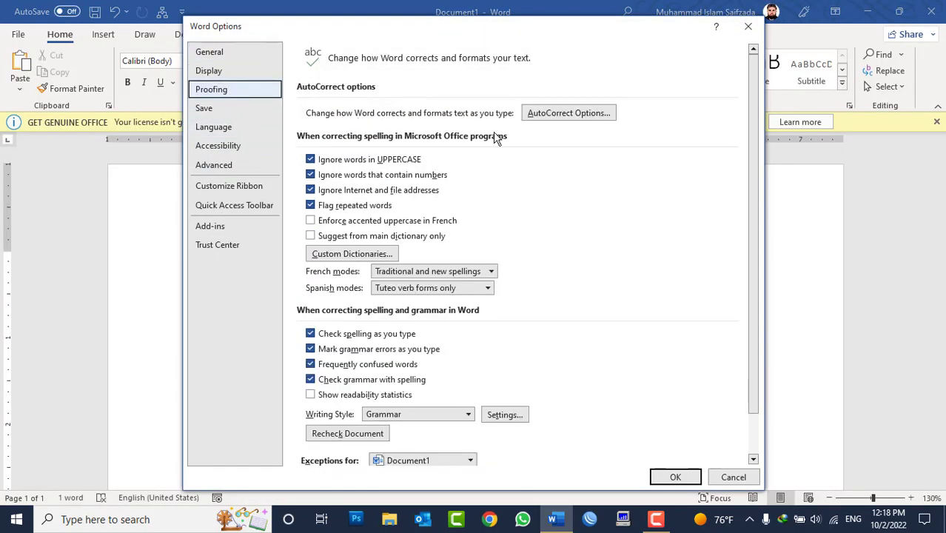
left_click(561, 112)
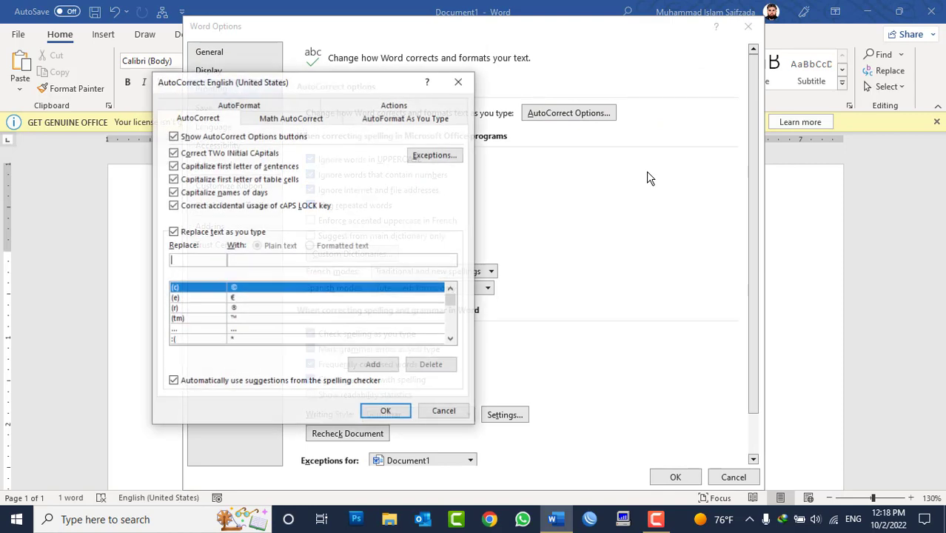
left_click(435, 154)
left_click(509, 180)
left_click(454, 211)
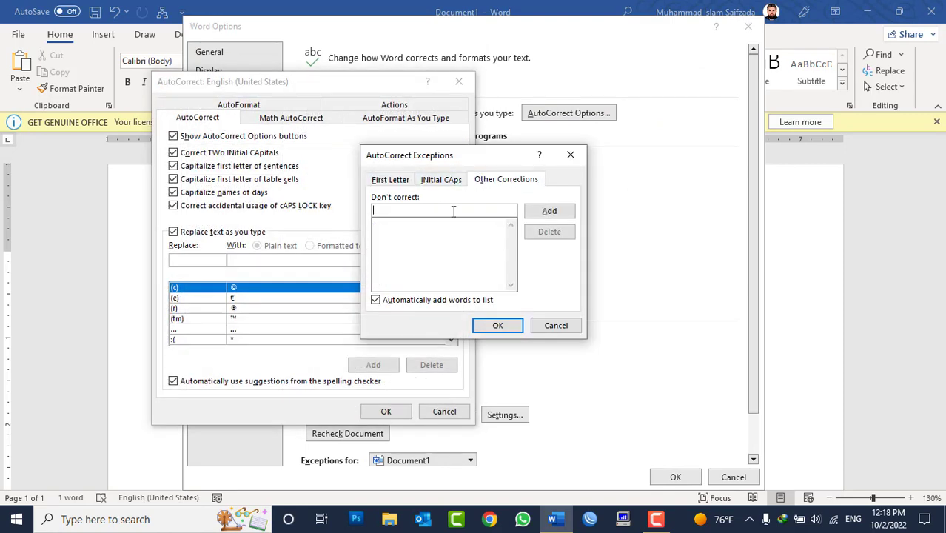
type("Khaaaaaan")
left_click(548, 213)
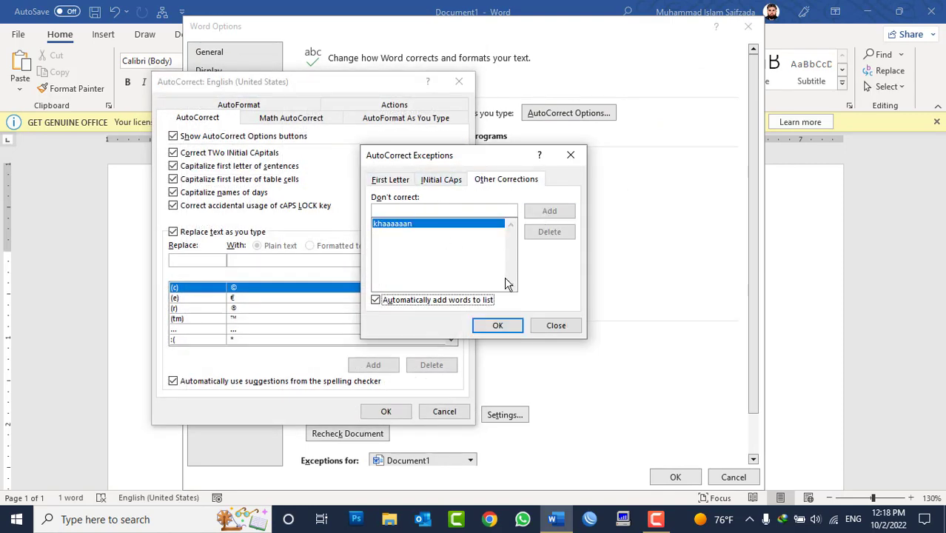
left_click(495, 326)
left_click(386, 411)
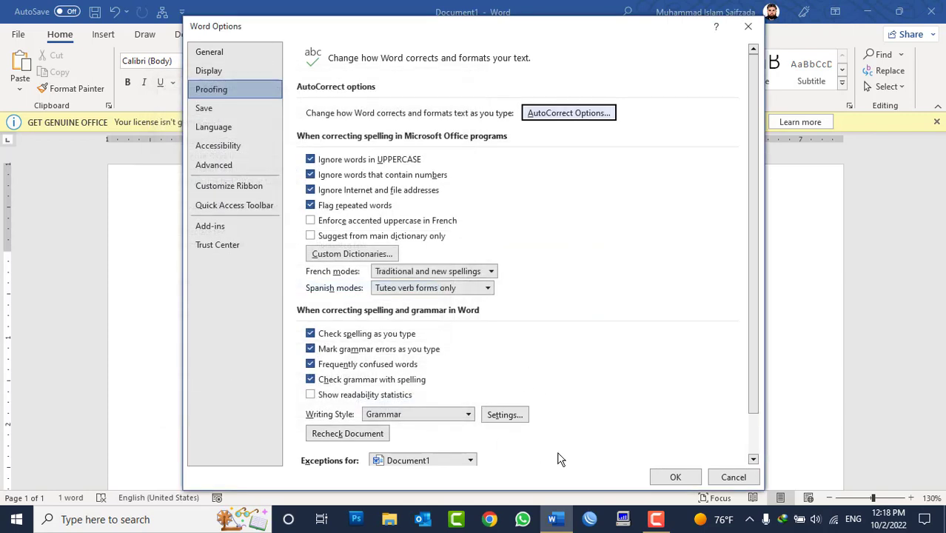
left_click(677, 478)
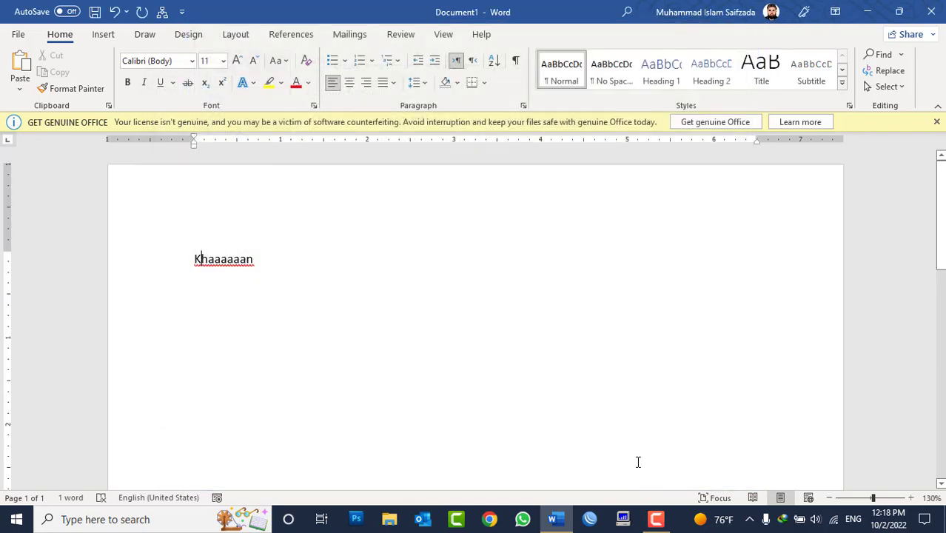
Step: Delete Khaaaaaan and retype it starting with Khaa to test the new exception
double_click(216, 254)
key("BackSpace")
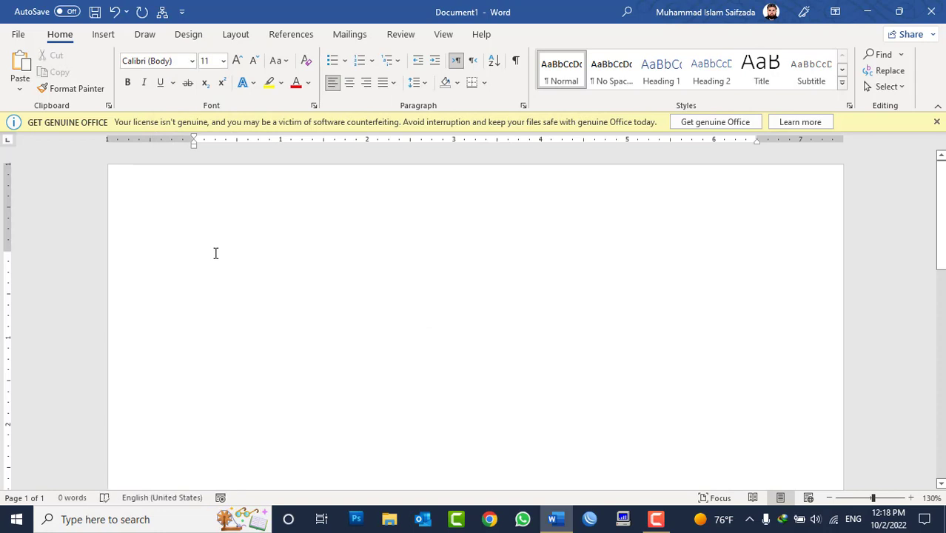
type("kh")
key("BackSpace")
key("BackSpace")
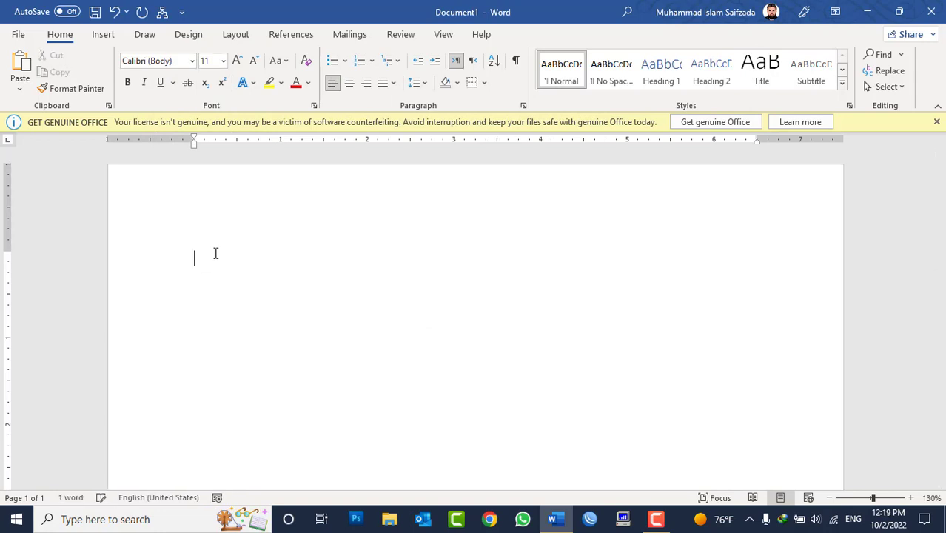
type("Khaaaaaan")
Step: Delete khaaaaaan from AutoCorrect's Other Corrections exceptions, then confirm the Exceptions, AutoCorrect and Options dialogs
left_click(18, 34)
left_click(35, 480)
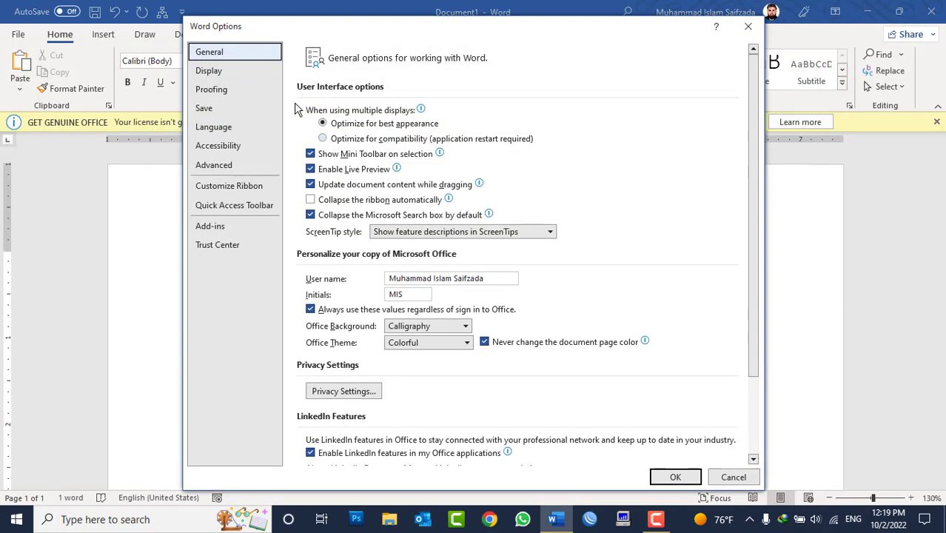
left_click(211, 89)
left_click(569, 113)
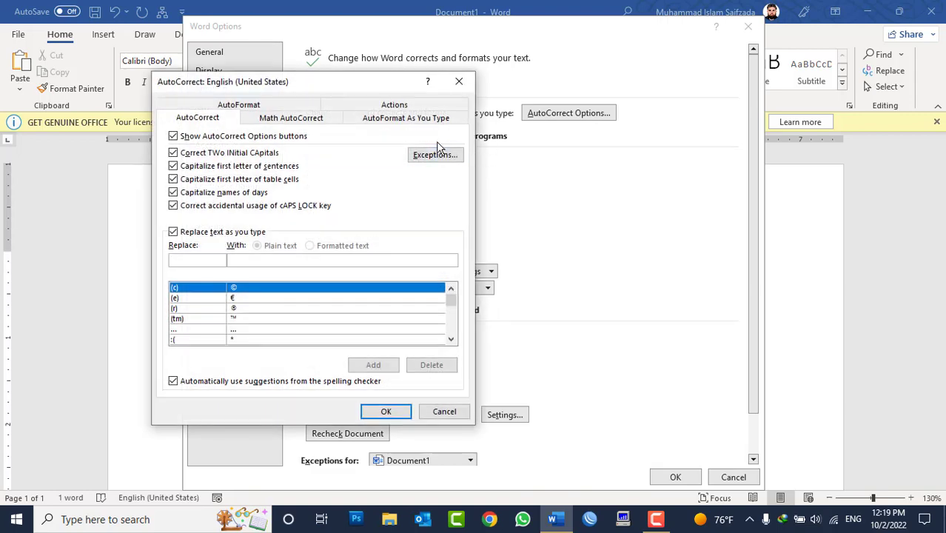
left_click(437, 152)
left_click(508, 181)
left_click(410, 226)
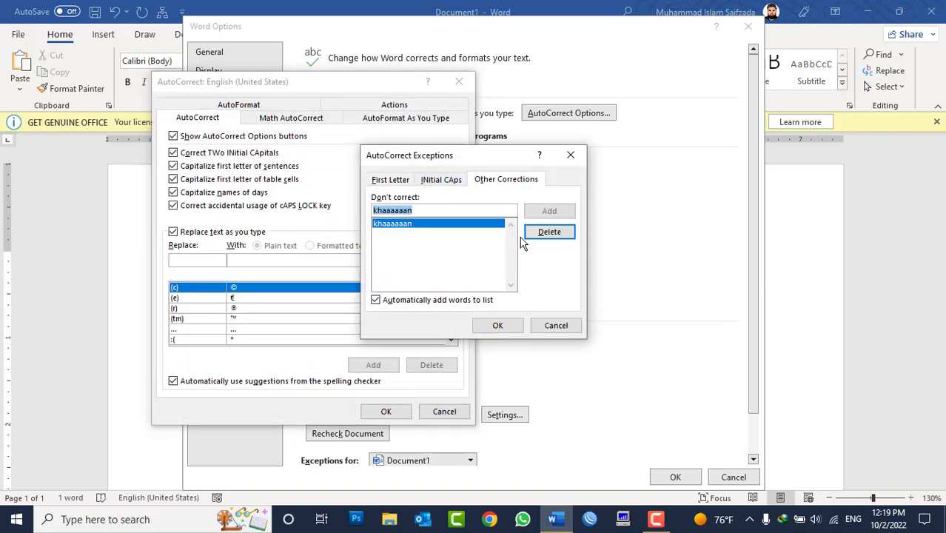
left_click(549, 232)
left_click(498, 325)
left_click(400, 412)
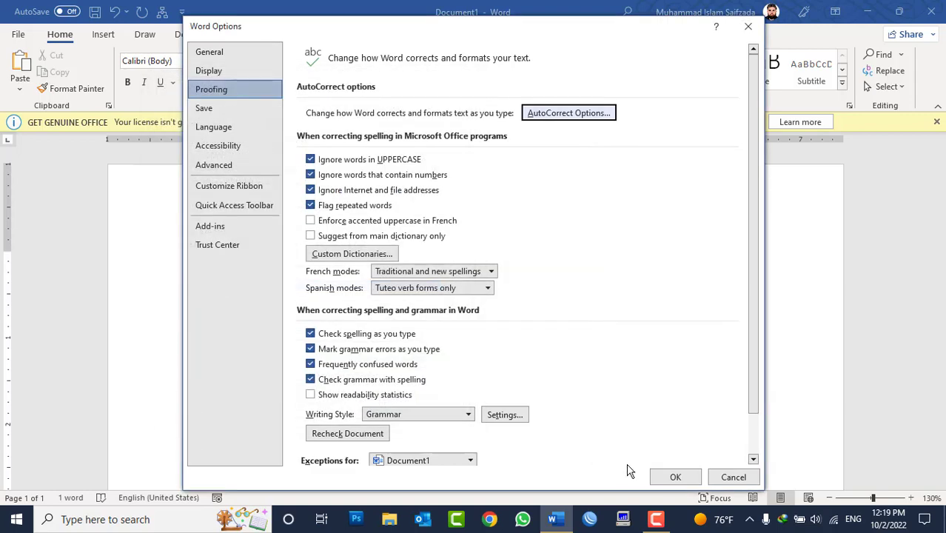
left_click(666, 476)
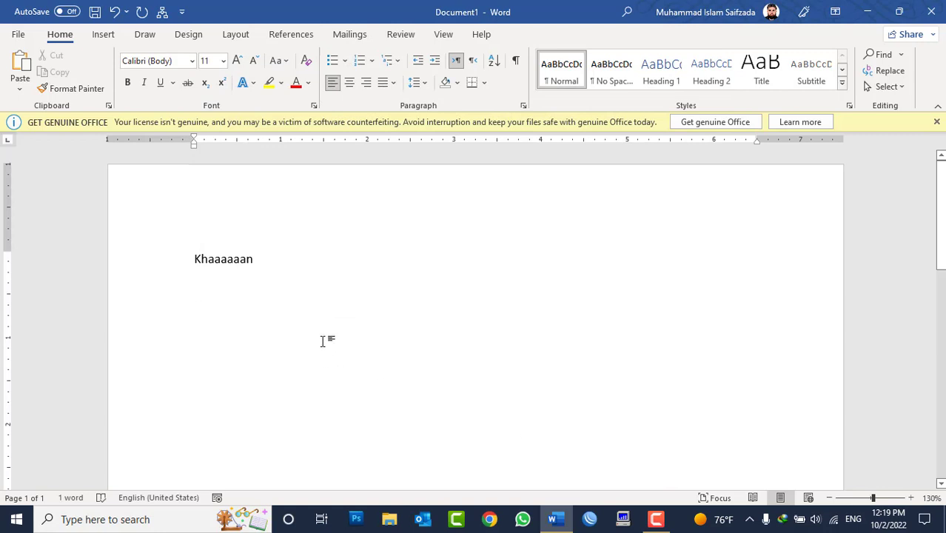
Step: Clear the test word and close Document1 without saving
key("ctrl+a")
key("BackSpace")
type("Kh")
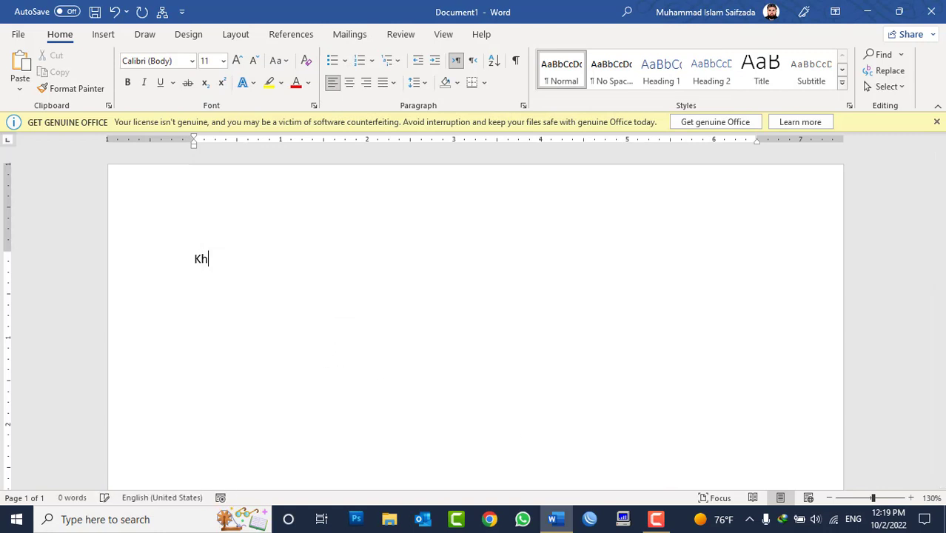
type("aaaaaan")
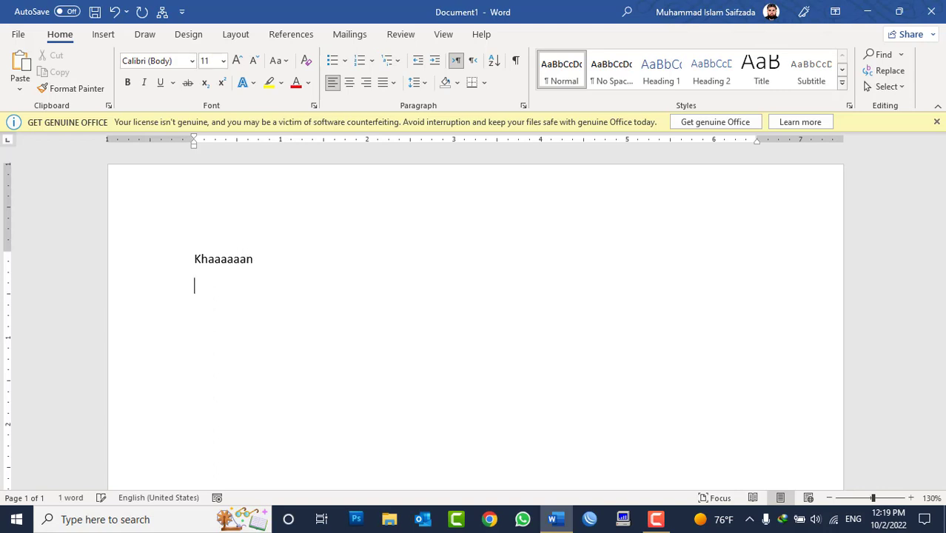
key("ctrl+w")
left_click(530, 336)
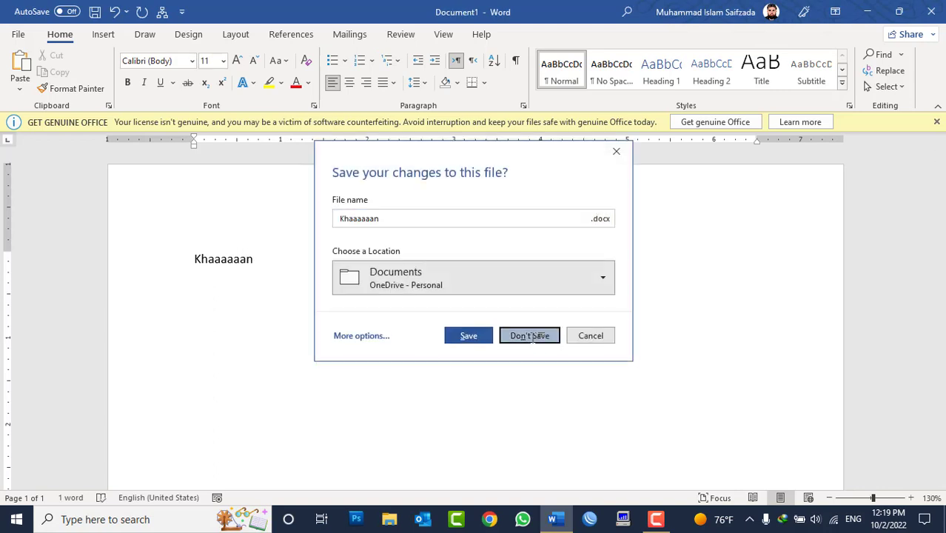
Step: Create a new document and type Khaaaaaan on two lines
key("ctrl+n")
type("kh")
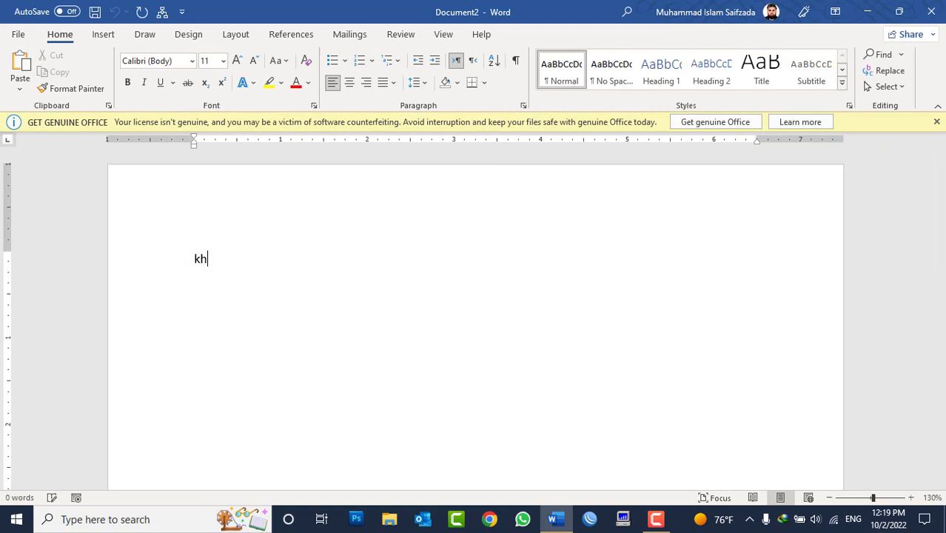
key("BackSpace")
key("BackSpace")
type("Kh")
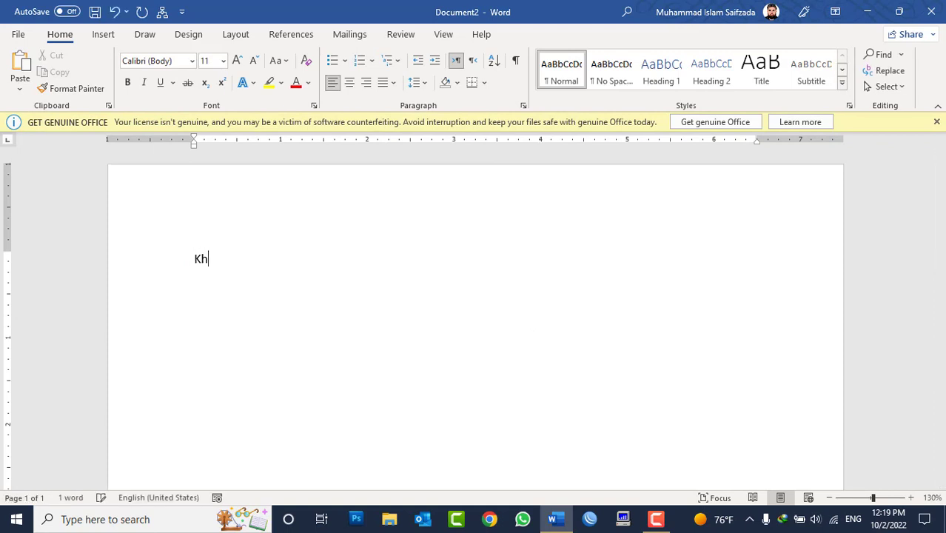
type("aaaaan k")
type("hannn")
key("BackSpace")
key("BackSpace")
key("BackSpace")
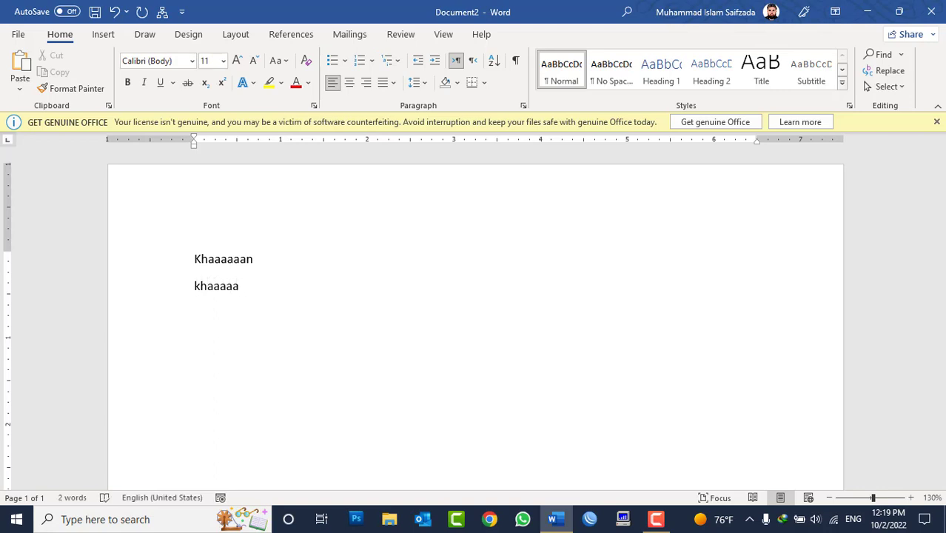
type("n")
key("Return")
key("shift+Right")
key("shift+Right")
key("shift+Right")
key("shift+Right")
key("shift+Right")
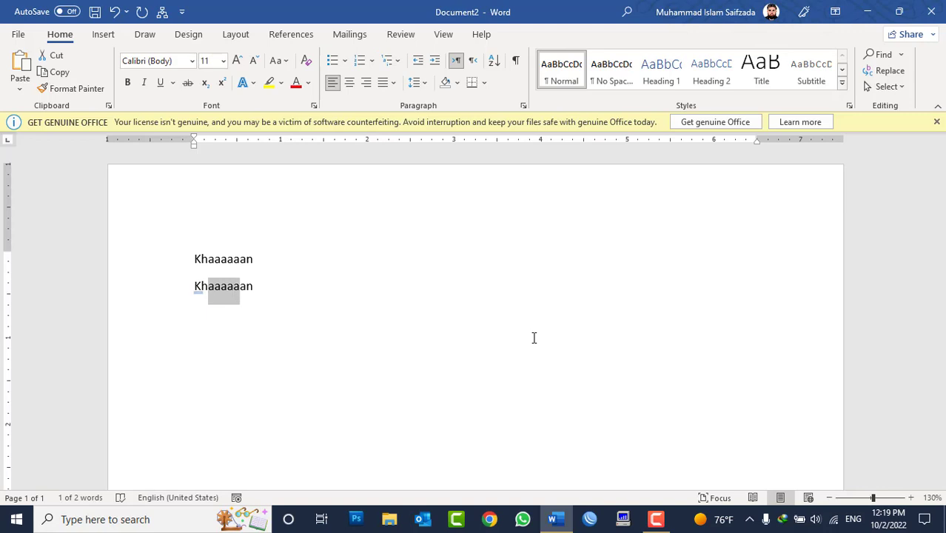
key("Right")
key("Right")
key("End")
key("Down")
key("Return")
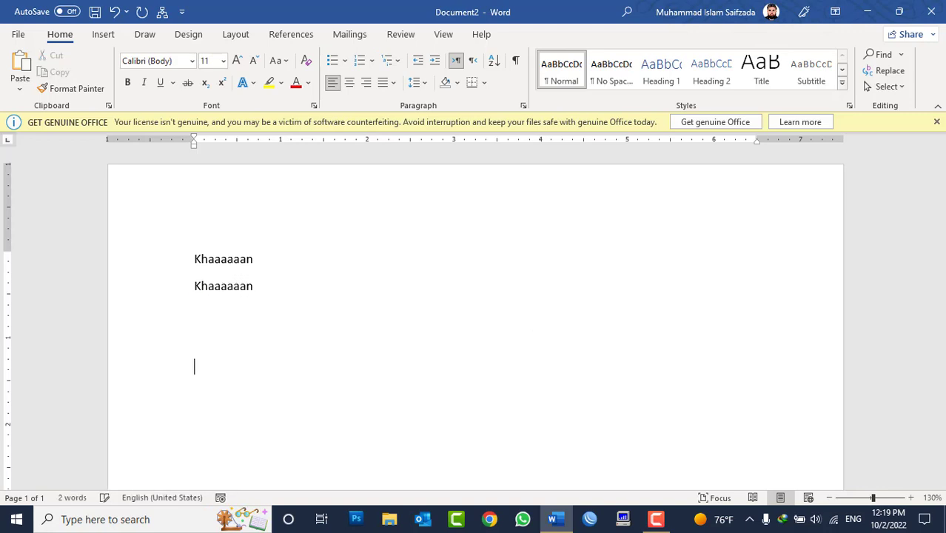
Step: Type gooooooooogle on a new line and select the word
type("gooooo")
type("oooogle")
key("Return")
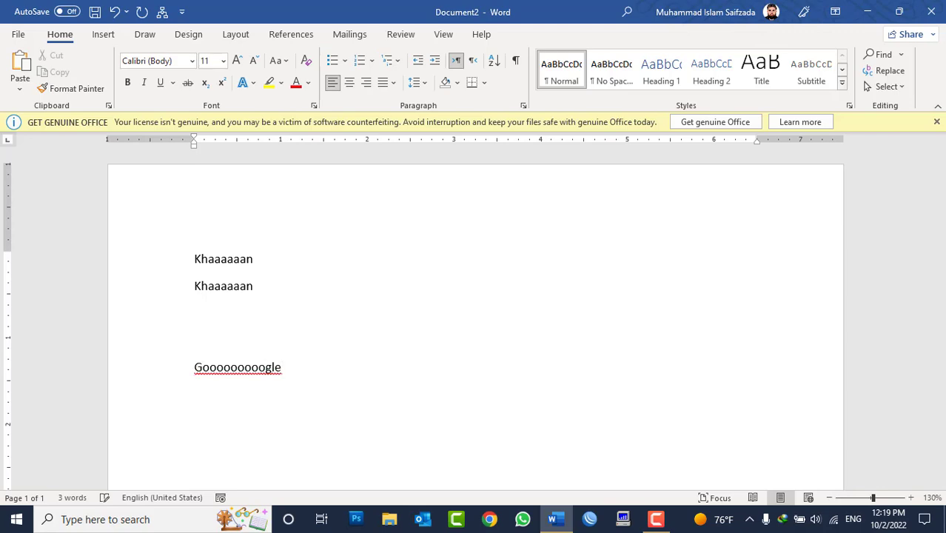
double_click(240, 367)
key("ctrl+c")
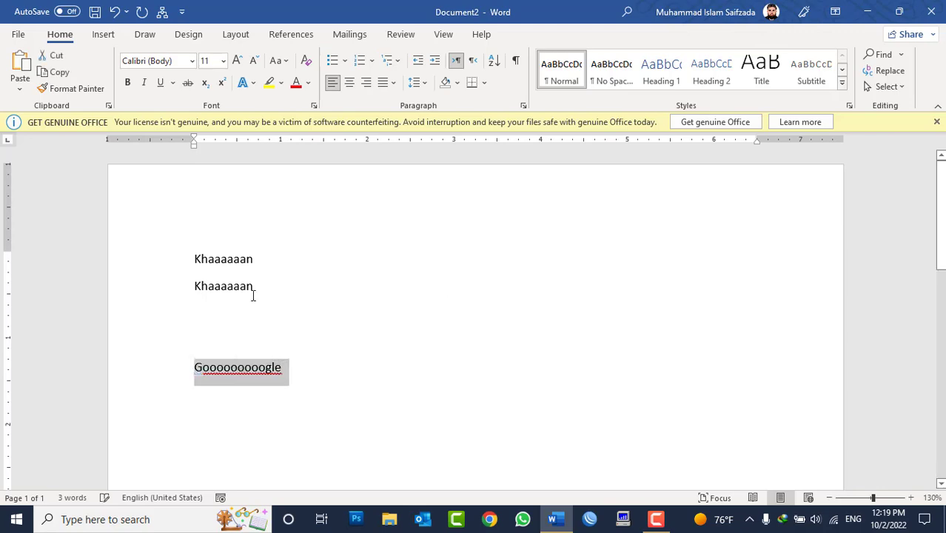
left_click(18, 34)
Step: Paste gooooooooogle into AutoCorrect's don't-correct exceptions and confirm all dialogs
left_click(55, 481)
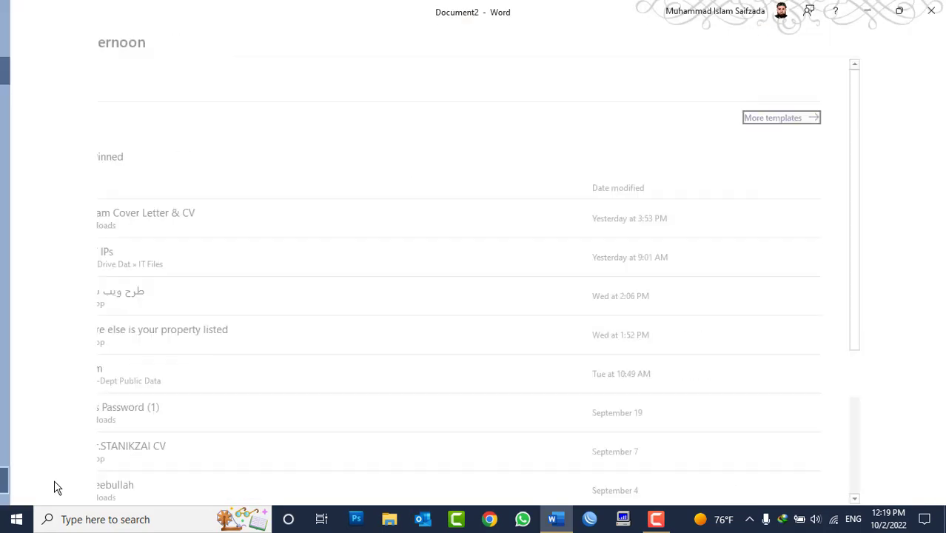
left_click(236, 91)
left_click(569, 113)
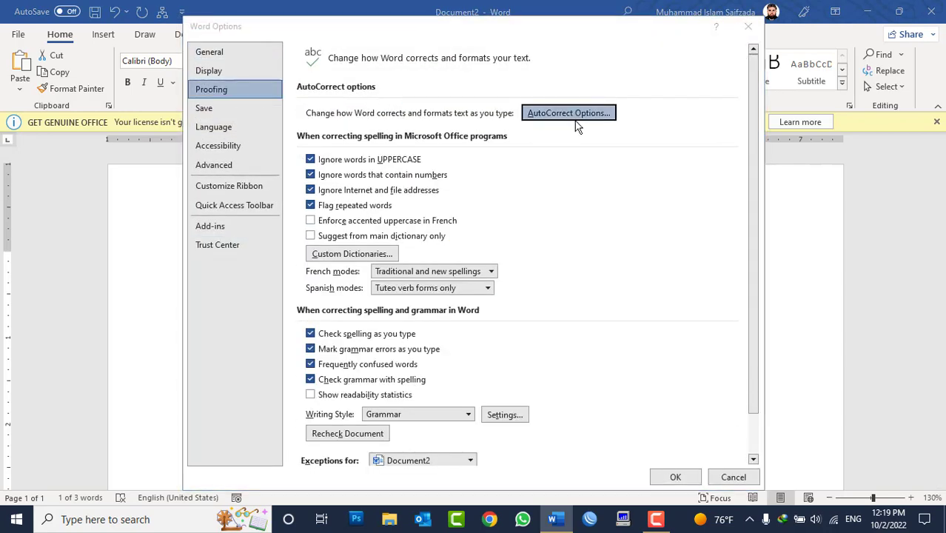
left_click(434, 153)
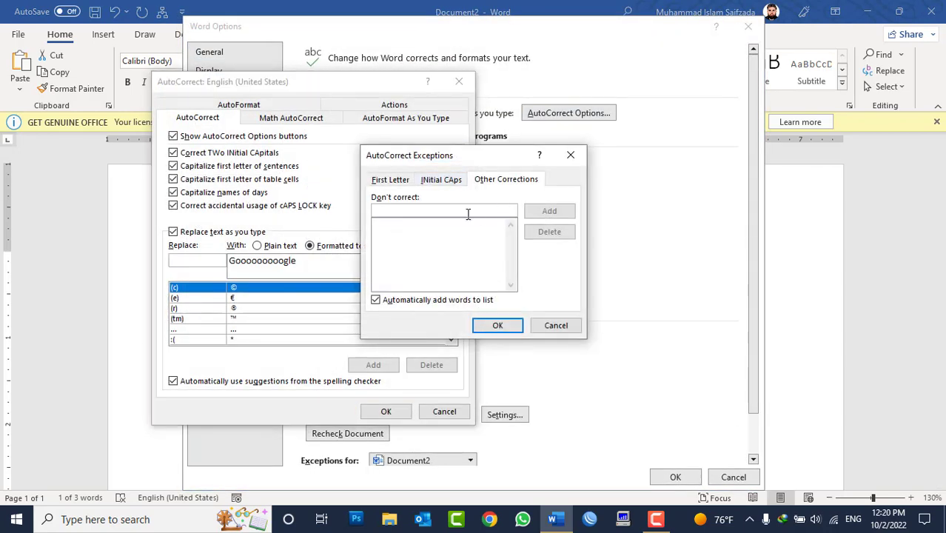
key("ctrl+v")
left_click(550, 212)
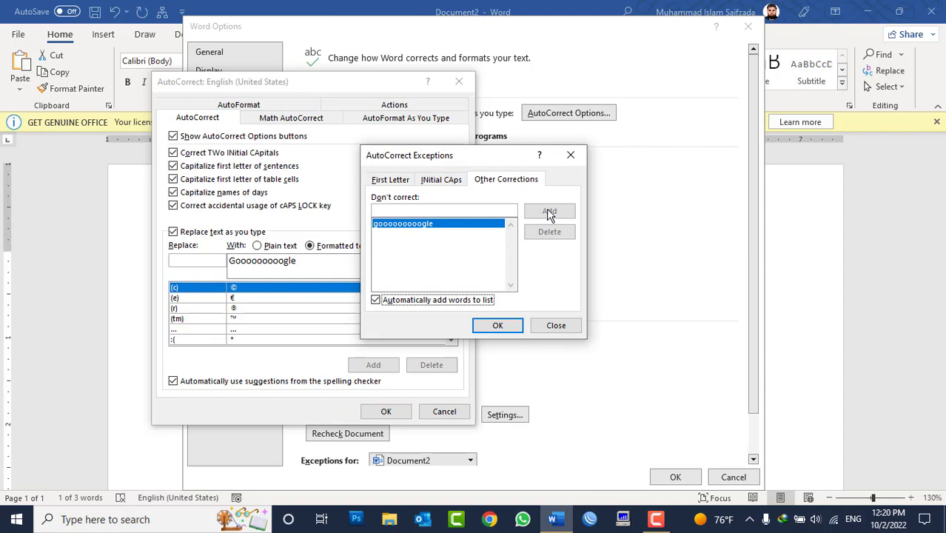
left_click(441, 180)
left_click(392, 180)
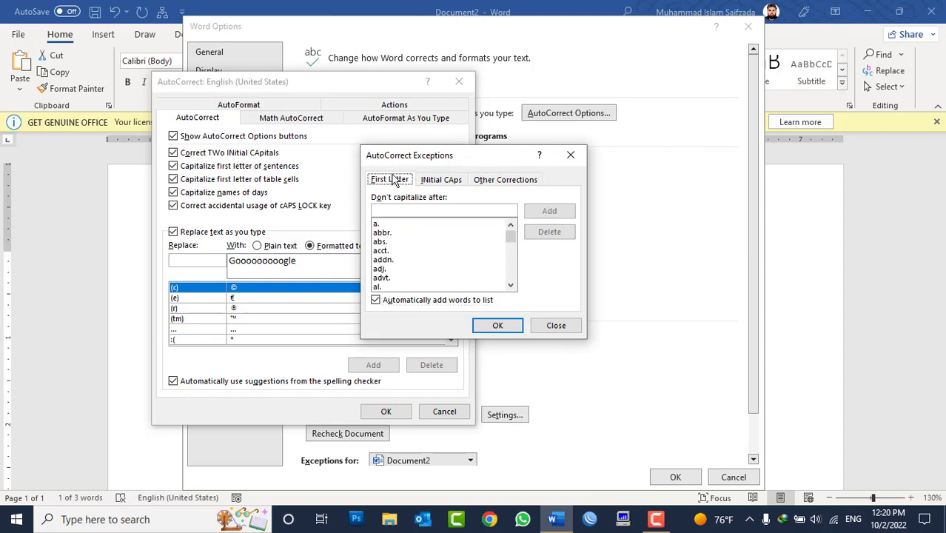
left_click(556, 325)
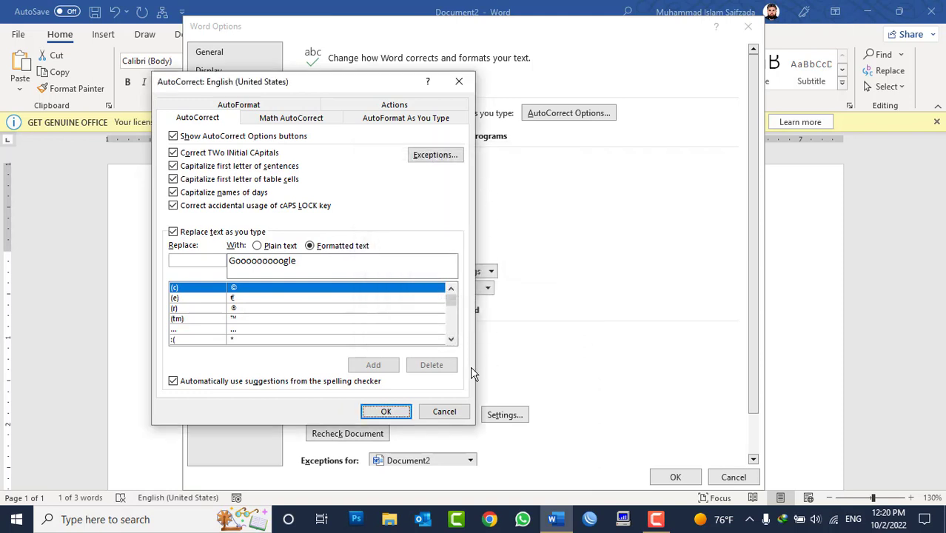
left_click(386, 411)
left_click(674, 477)
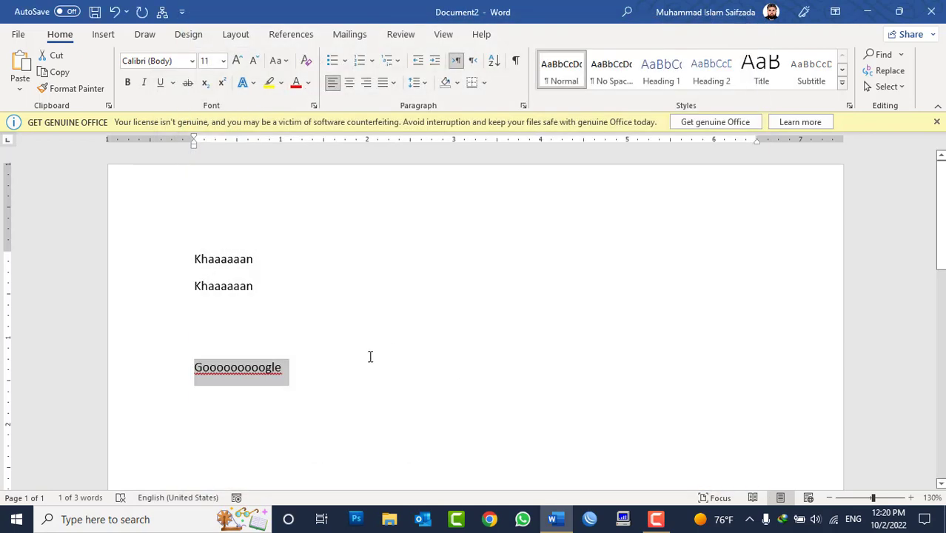
Step: Add a new line after Gooooooooogle and close Document2
left_click(353, 379)
key("Return")
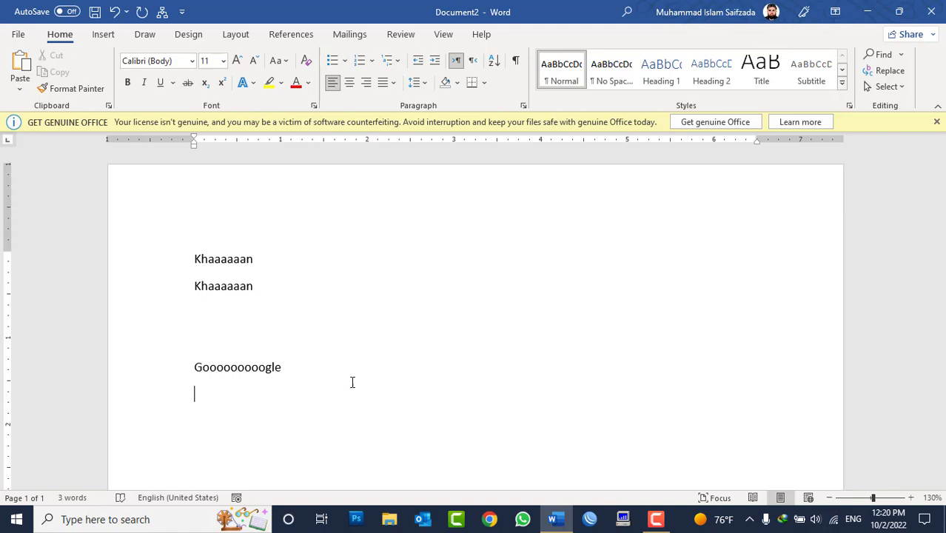
key("ctrl+w")
Step: Discard Document2, start blank Document3, and review the Math AutoCorrect list without changing it
left_click(526, 337)
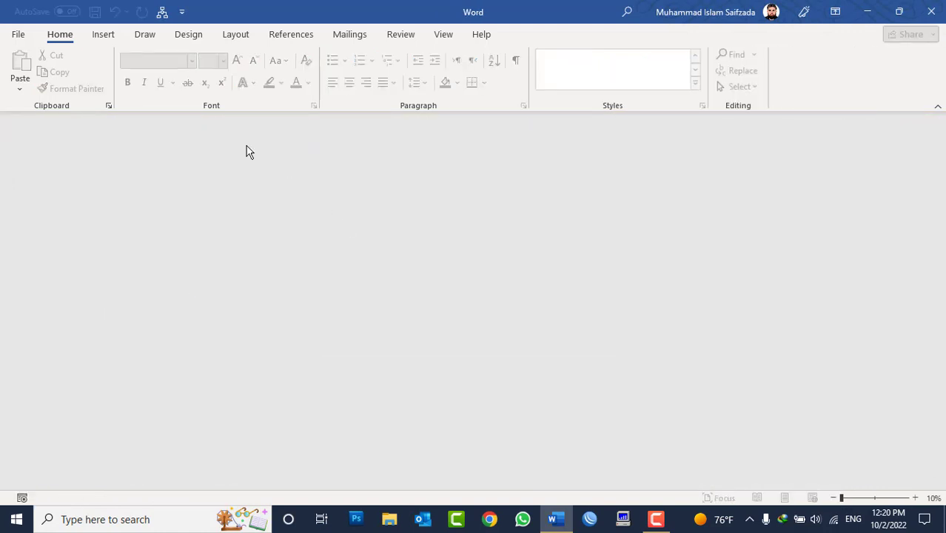
key("ctrl+n")
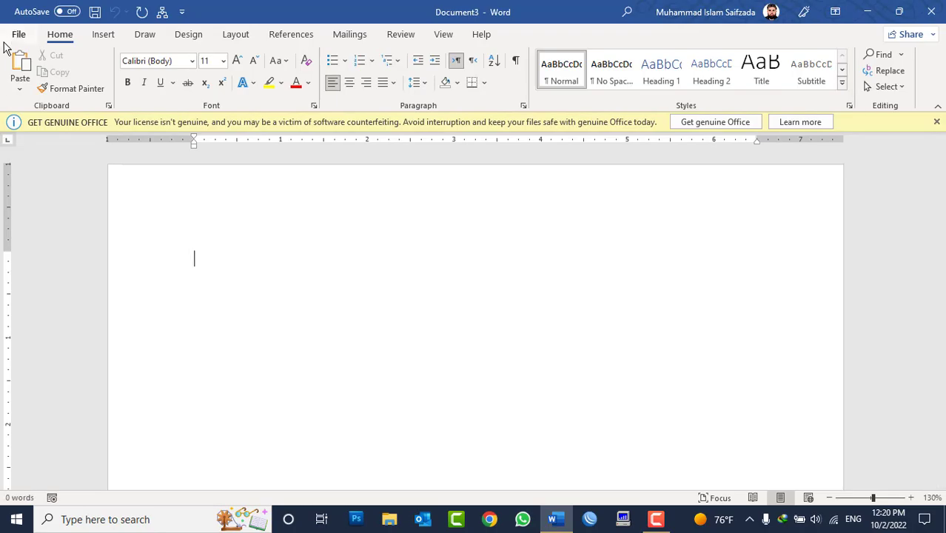
left_click(18, 35)
left_click(74, 468)
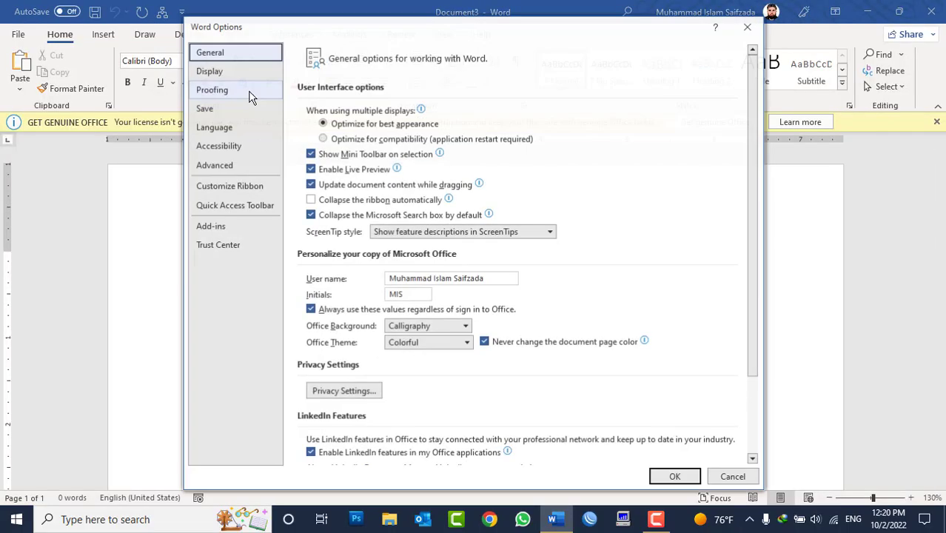
left_click(245, 88)
left_click(565, 113)
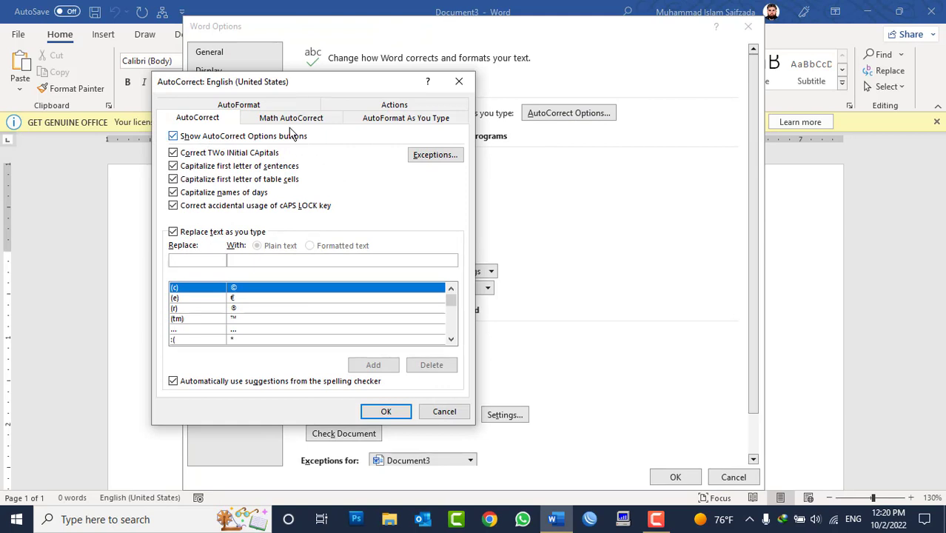
left_click(286, 124)
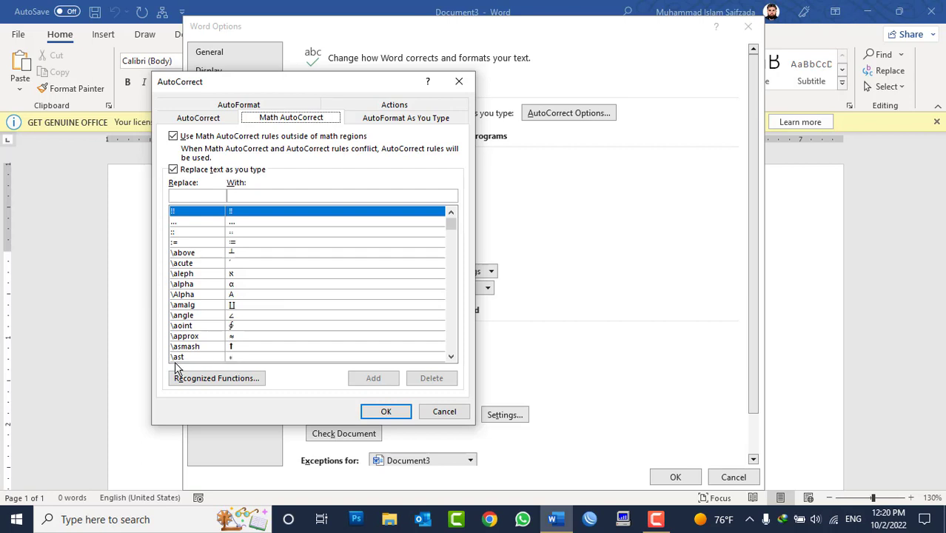
left_click(393, 412)
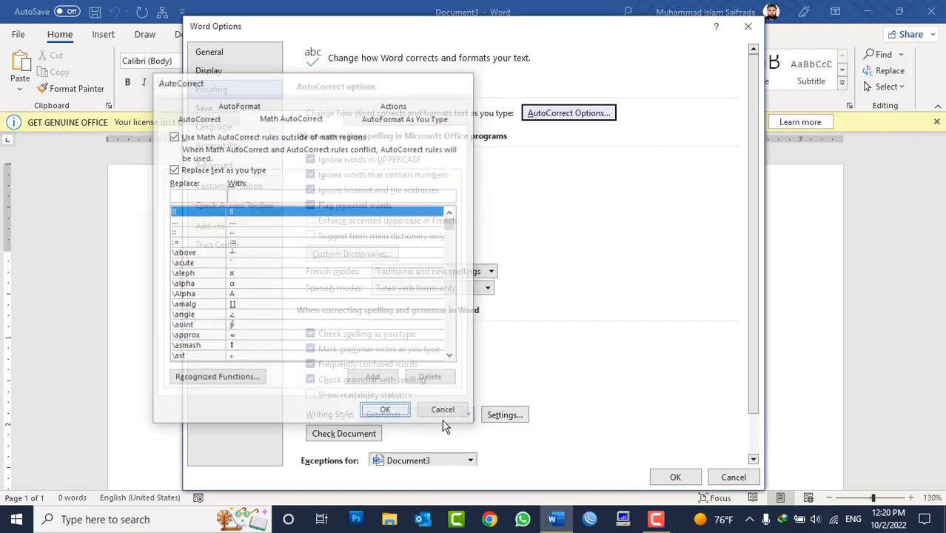
left_click(674, 477)
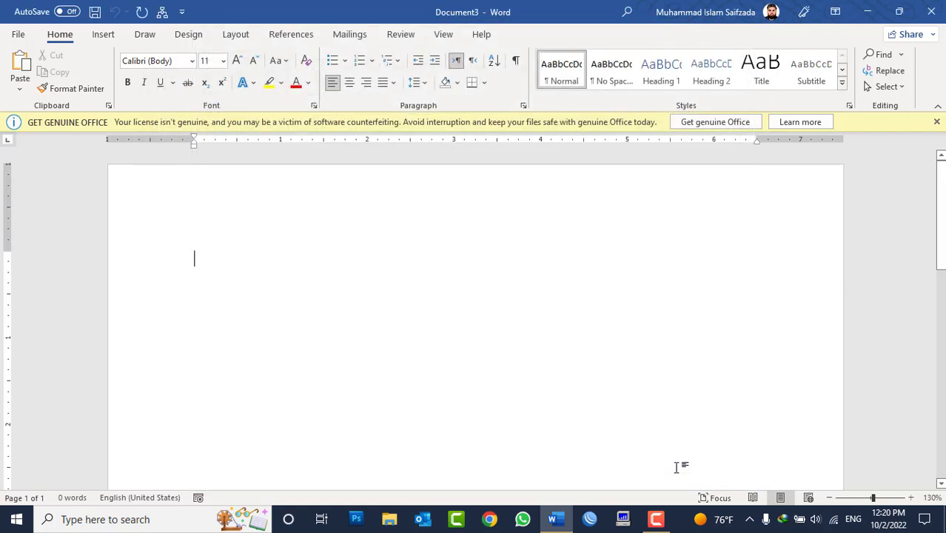
Step: Uncheck both Math AutoCorrect options: use outside math regions and replace while typing
type("\\")
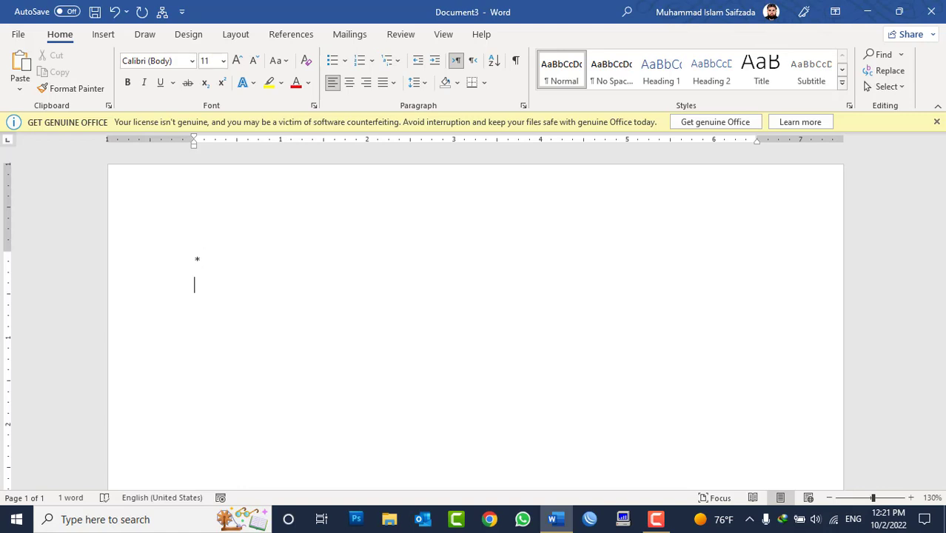
left_click(18, 34)
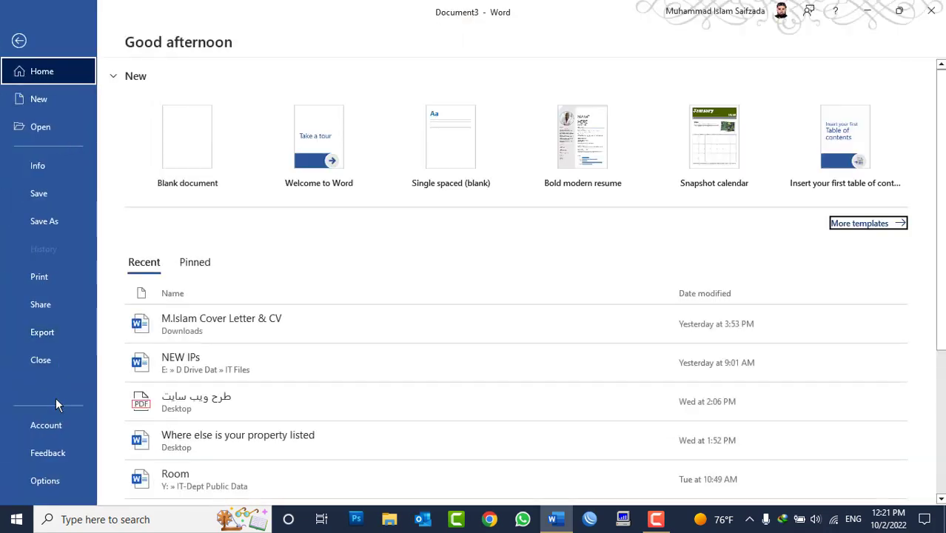
left_click(54, 482)
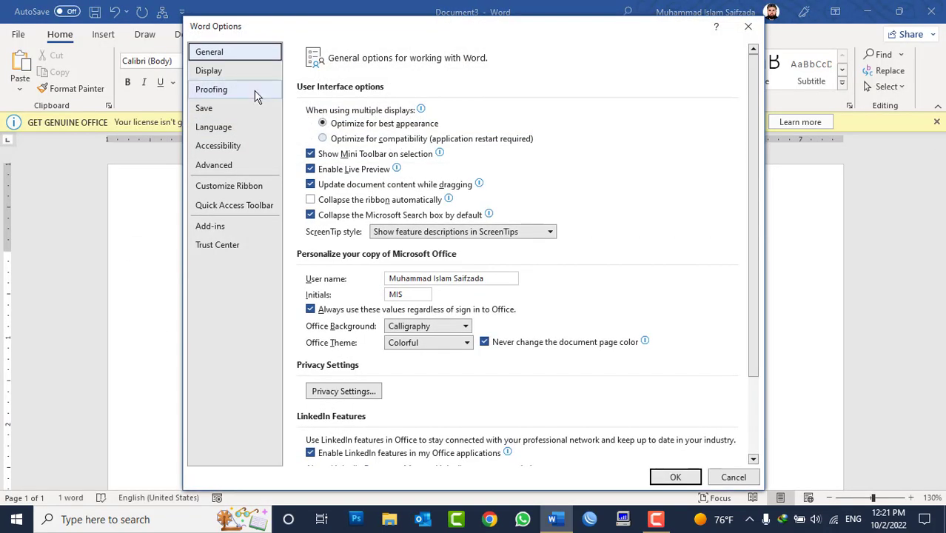
left_click(254, 93)
left_click(568, 114)
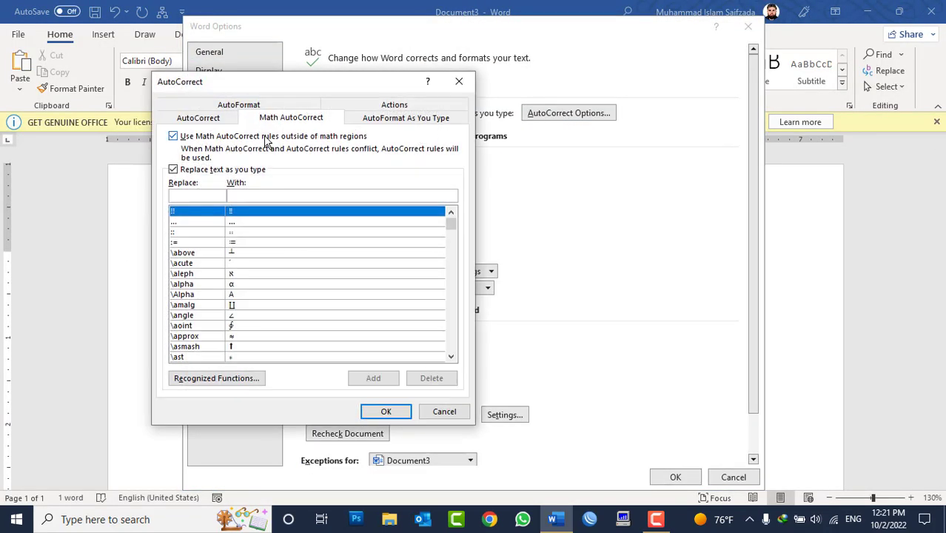
left_click(231, 137)
left_click(173, 170)
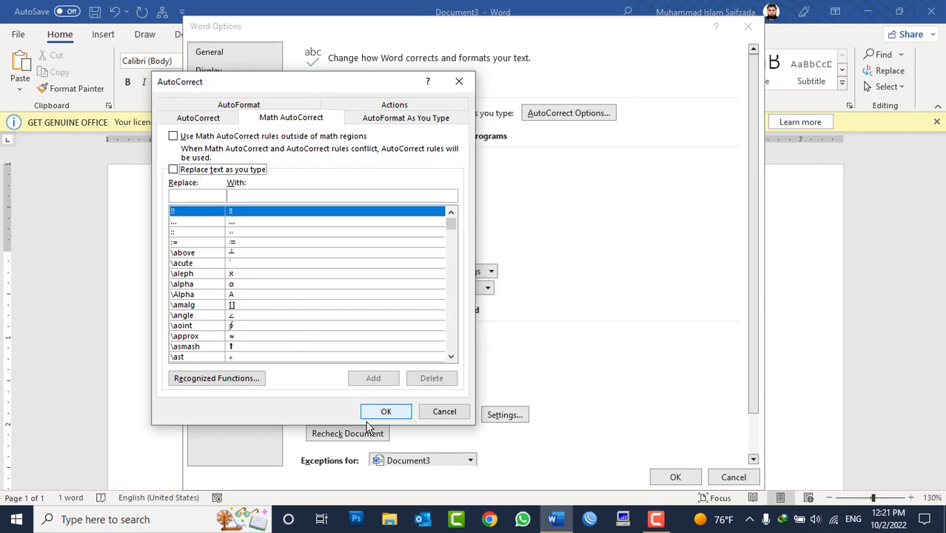
left_click(383, 412)
left_click(673, 477)
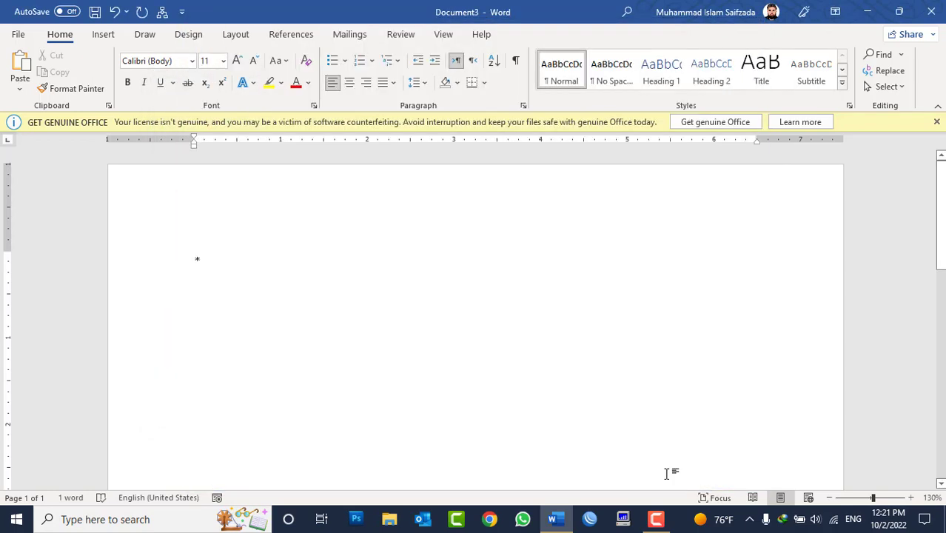
Step: Type \ast to confirm it stays literal, then clear the document
type("\\ast")
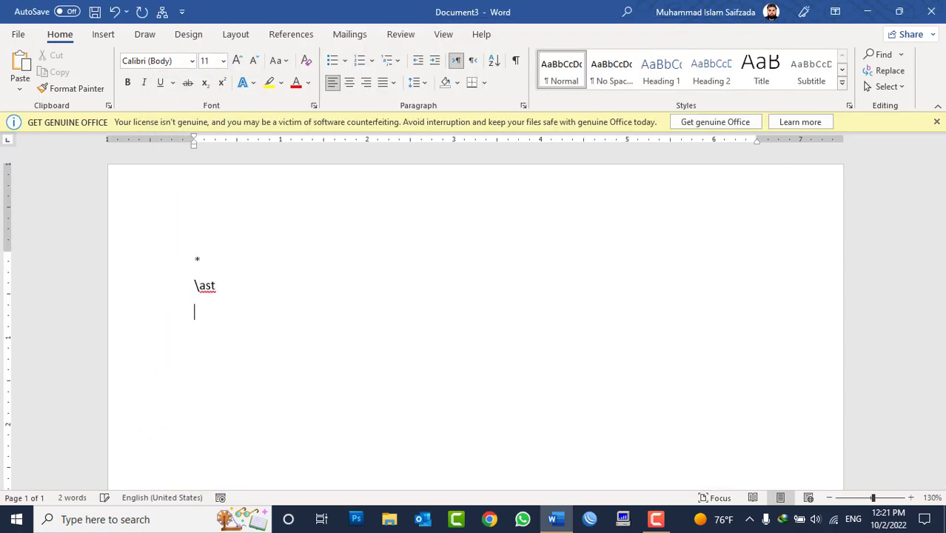
key("ctrl+a")
key("Delete")
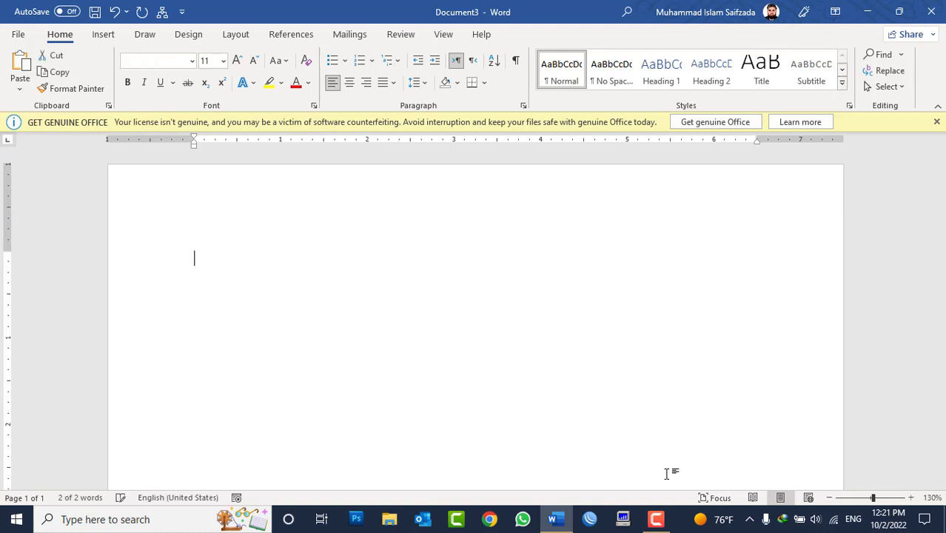
left_click(28, 37)
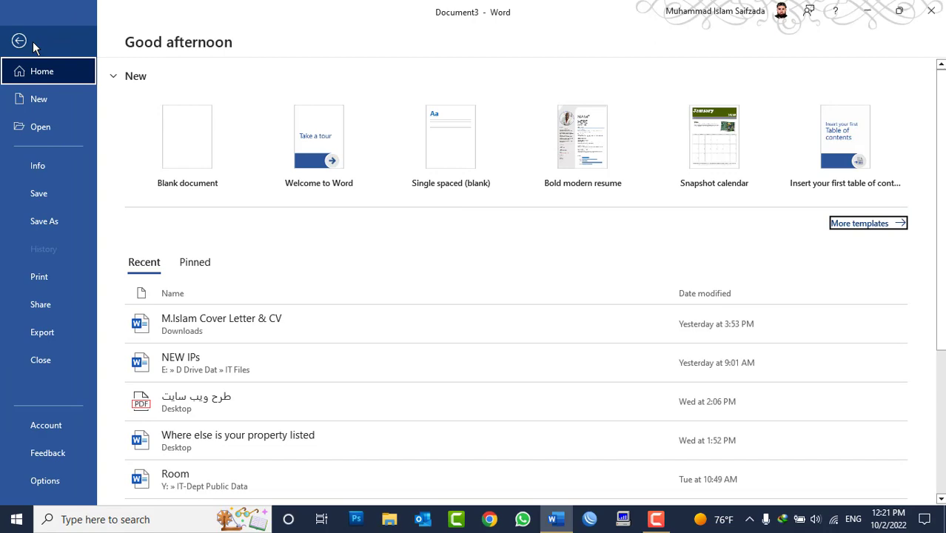
left_click(45, 481)
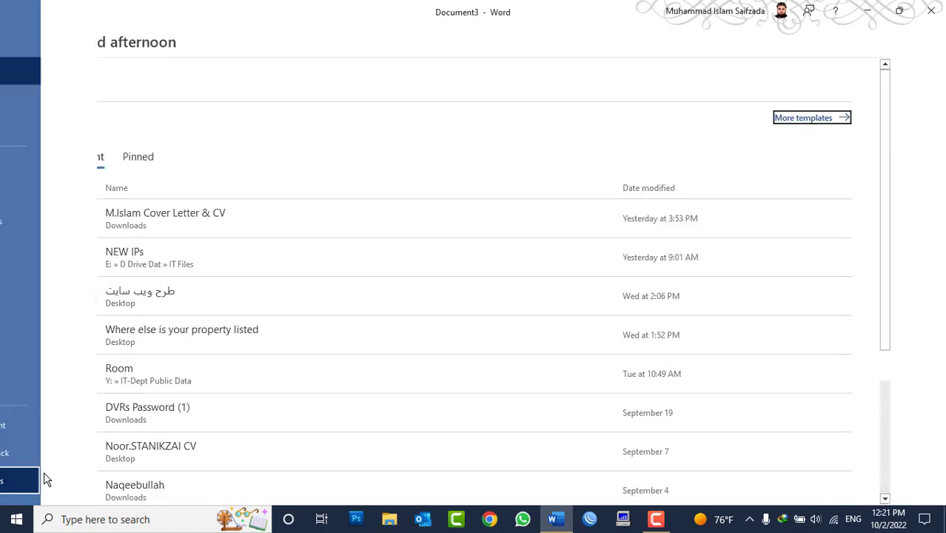
left_click(250, 93)
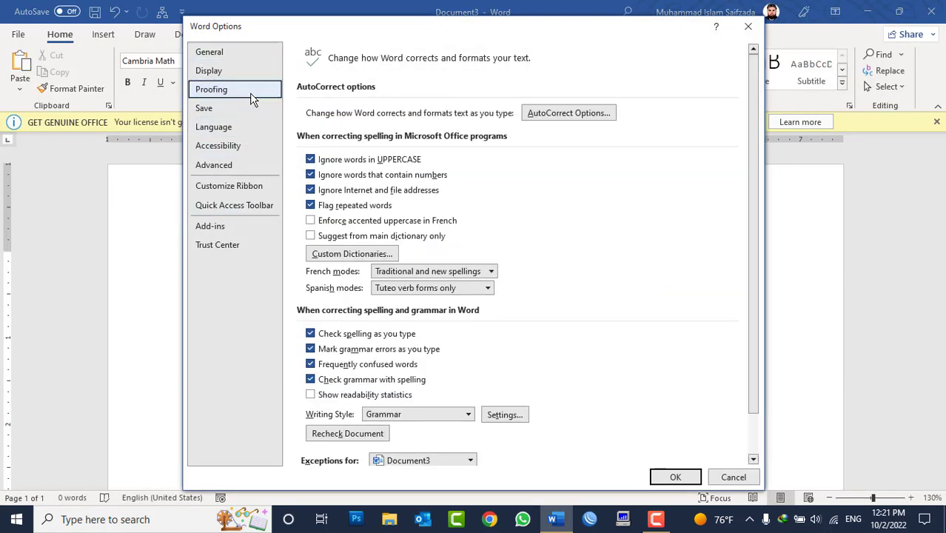
left_click(571, 113)
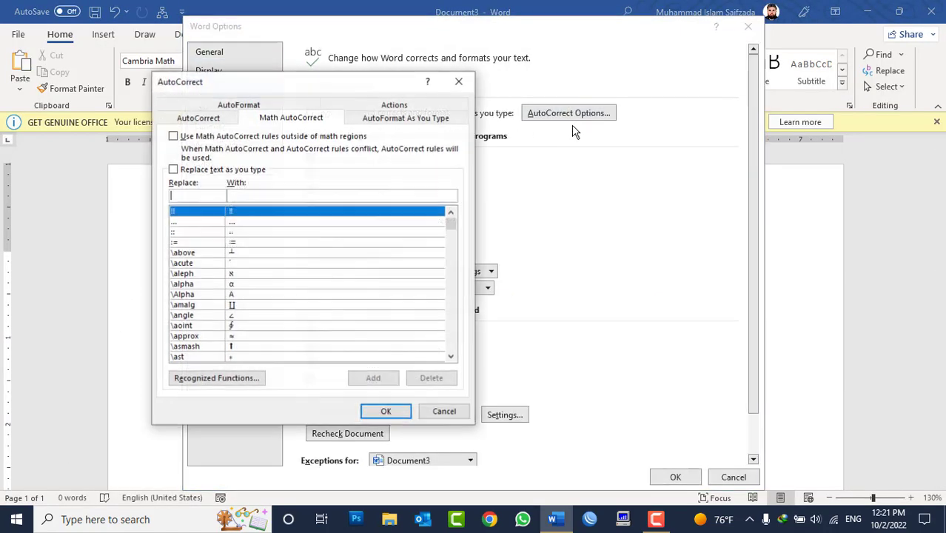
left_click(402, 123)
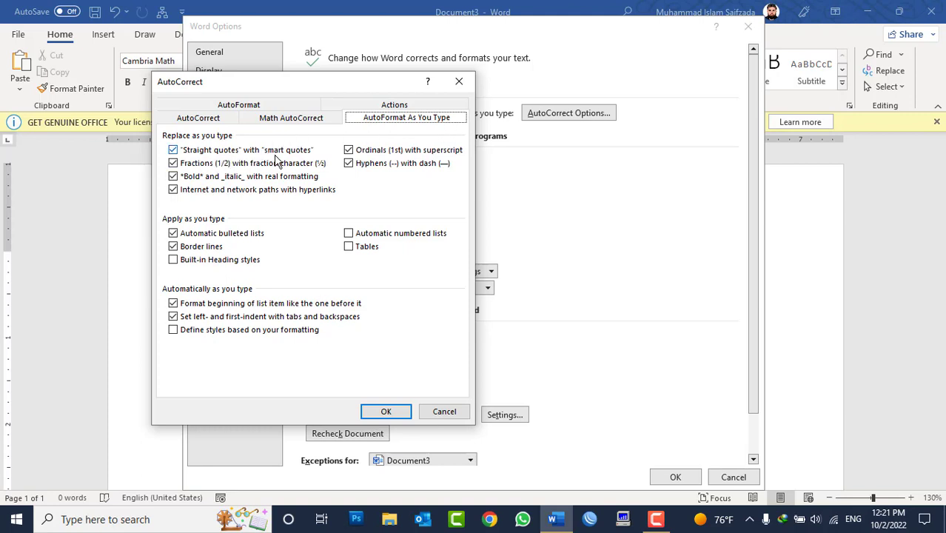
left_click(445, 412)
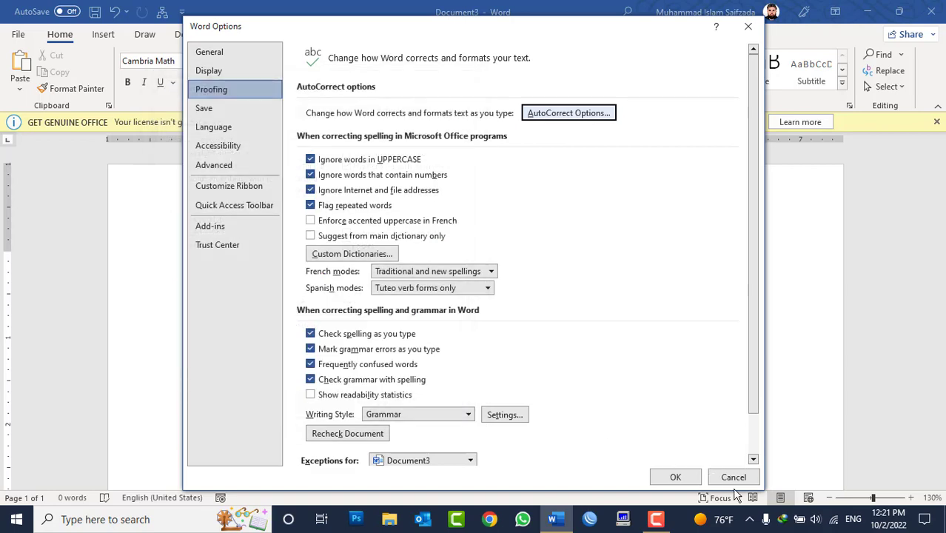
left_click(733, 477)
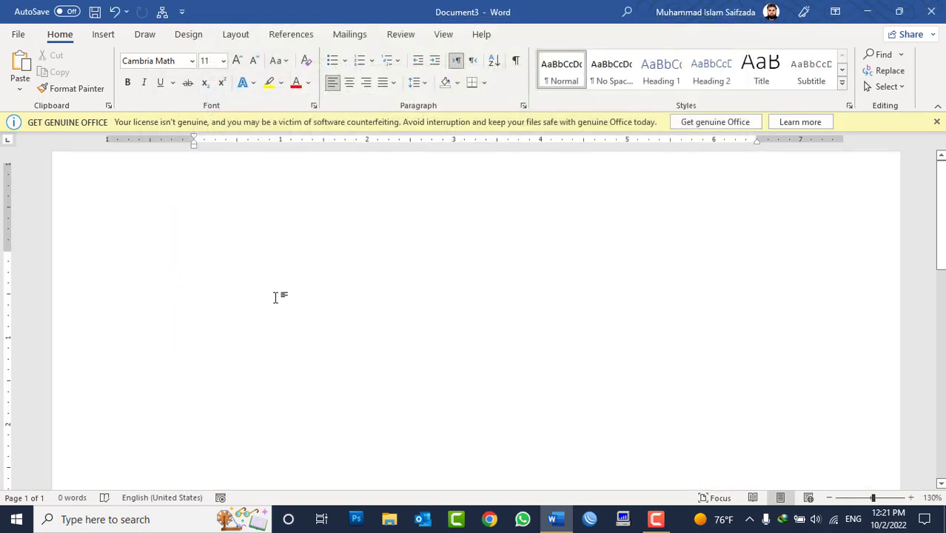
Step: Enlarge the font and type the first student's name with the surname in double quotes
left_click(235, 62)
left_click(233, 61)
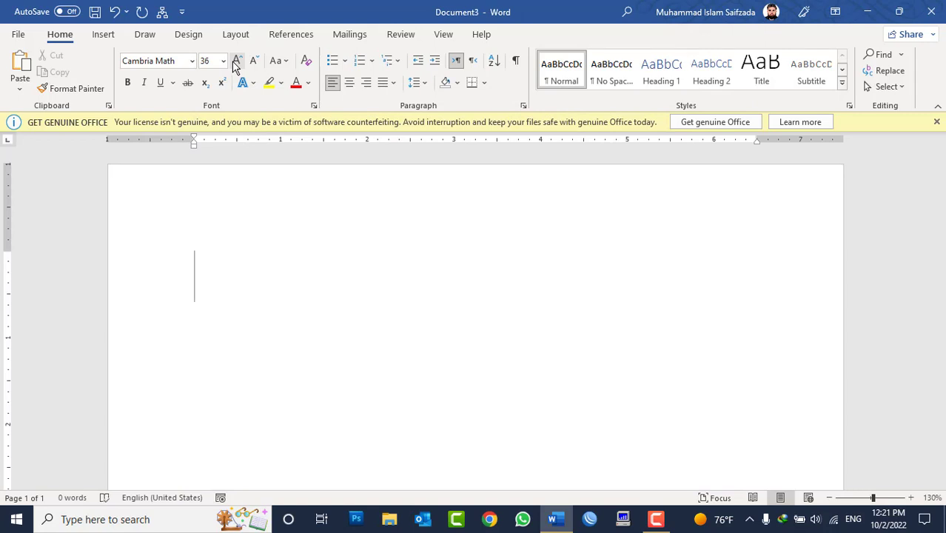
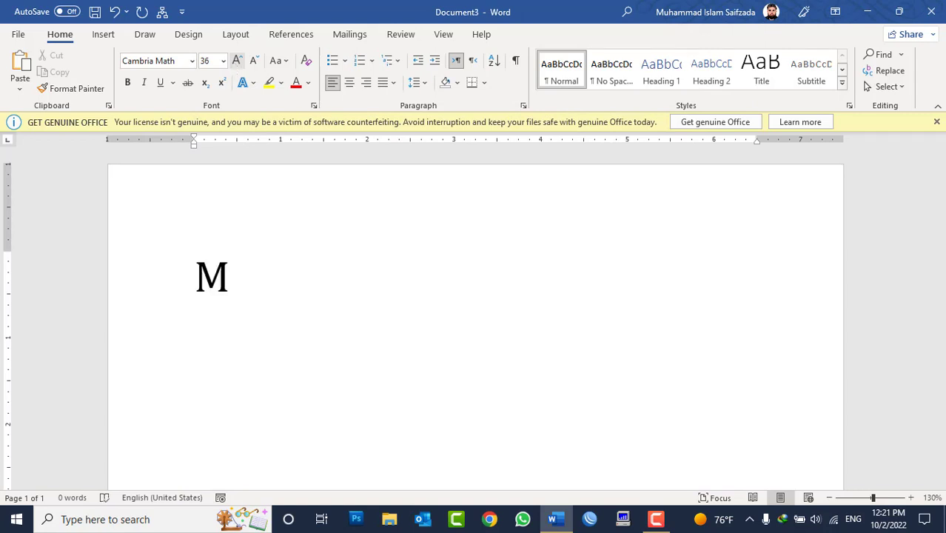
key("BackSpace")
key("BackSpace")
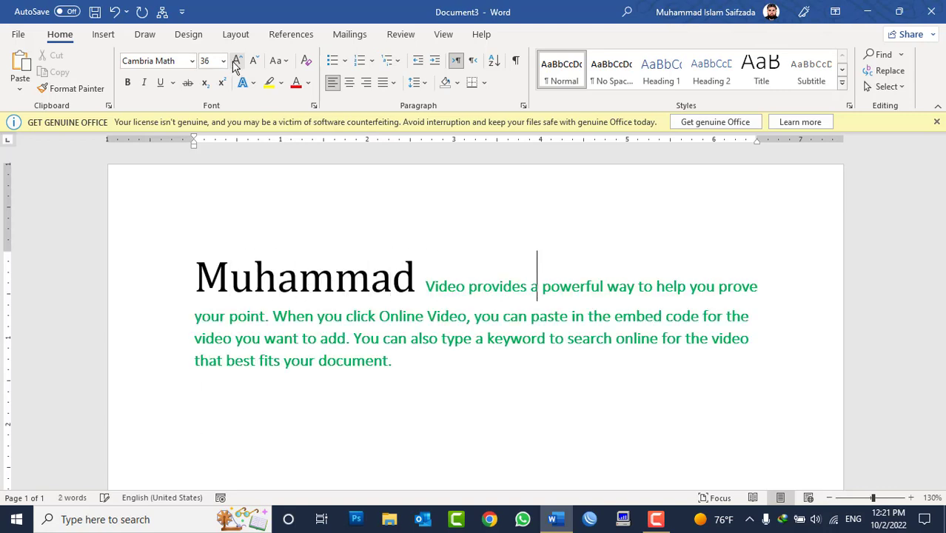
key("ctrl+z")
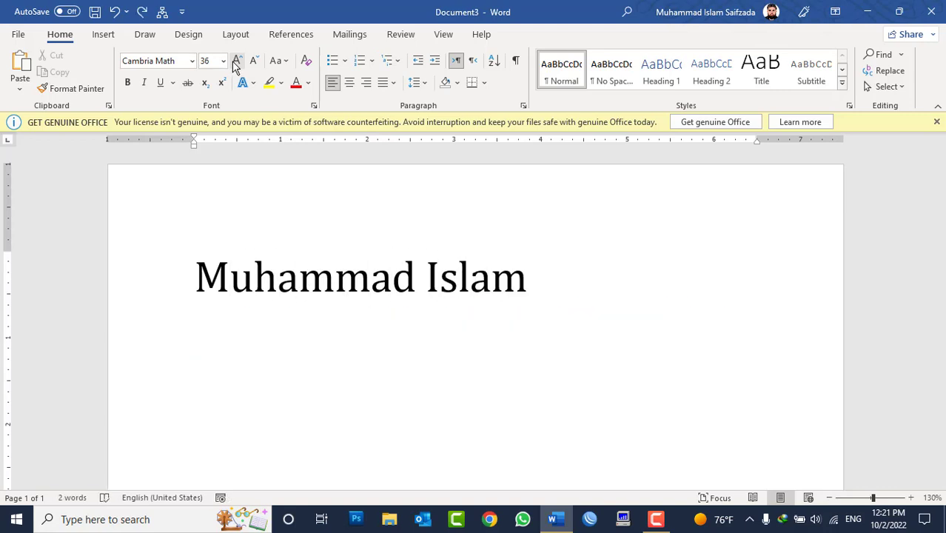
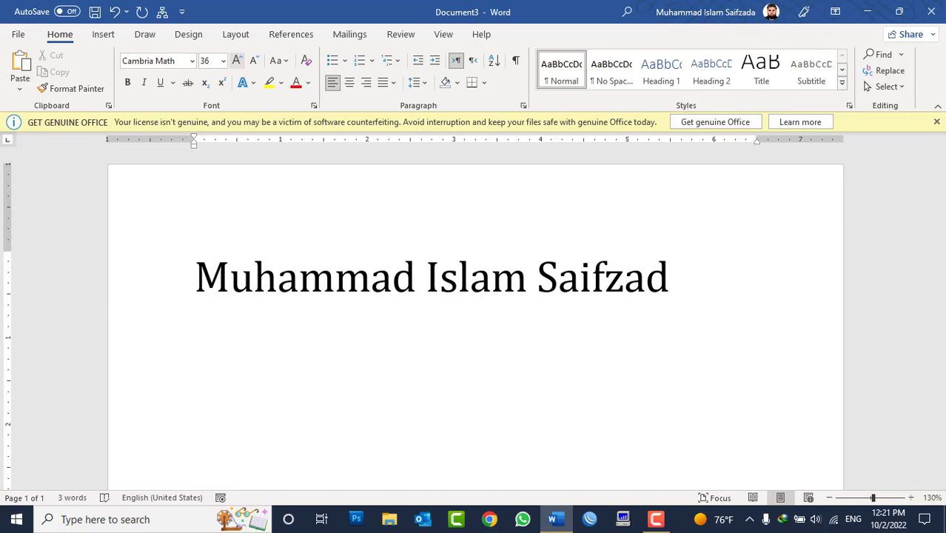
key("Left")
key("Left")
key("Left")
key("Left")
key("Left")
key("Left")
key("Left")
key("Left")
key("Right")
key("Right")
key("Right")
key("Right")
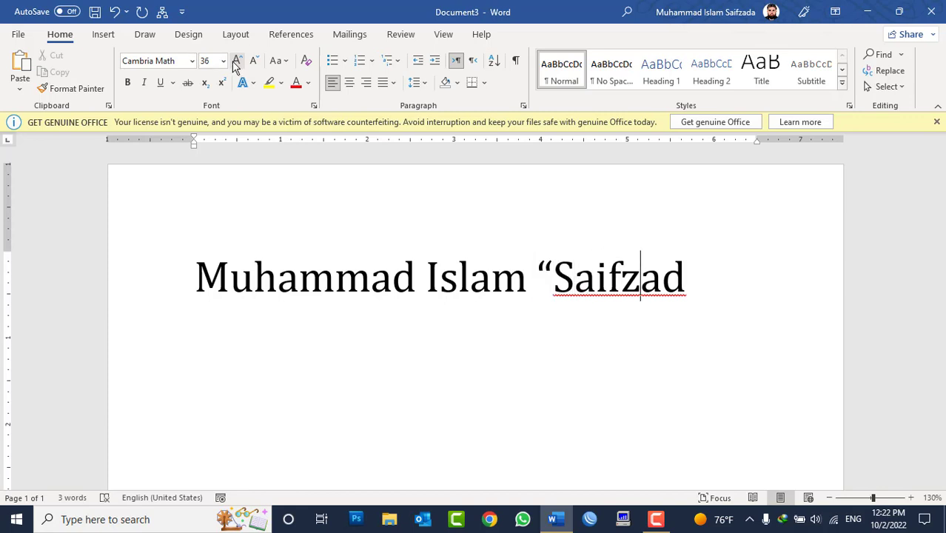
key("Right")
key("Right")
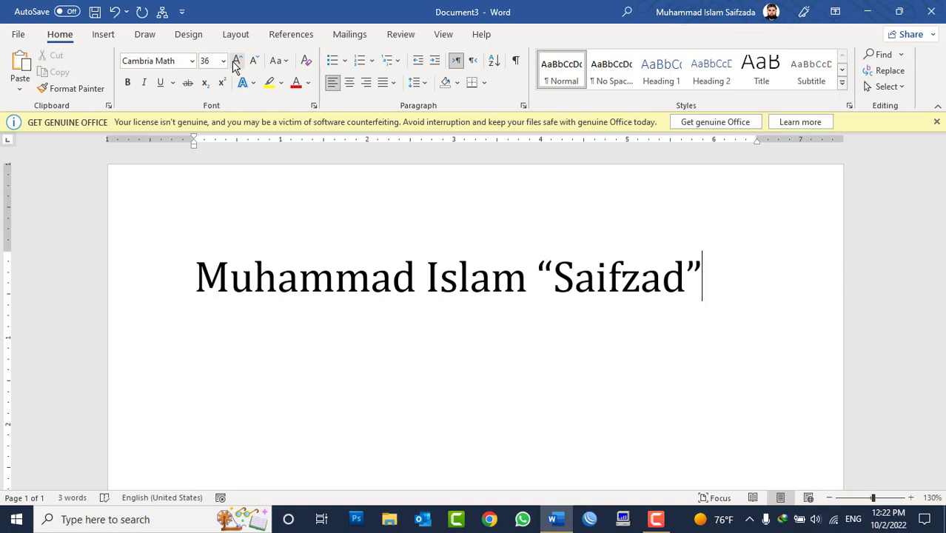
Step: Add a second student's name below, its last part in curly smart quotes
left_click_drag(554, 263, 542, 263)
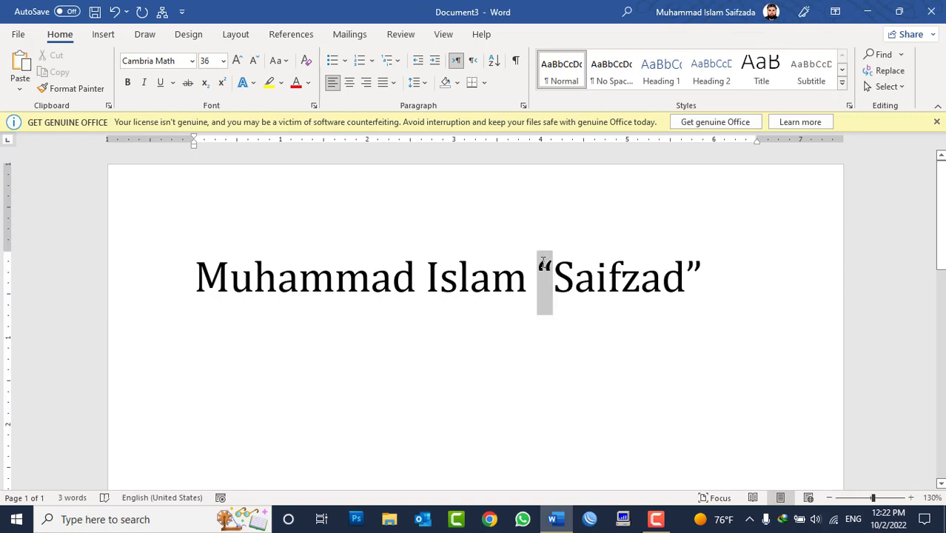
left_click(722, 270)
key("Return")
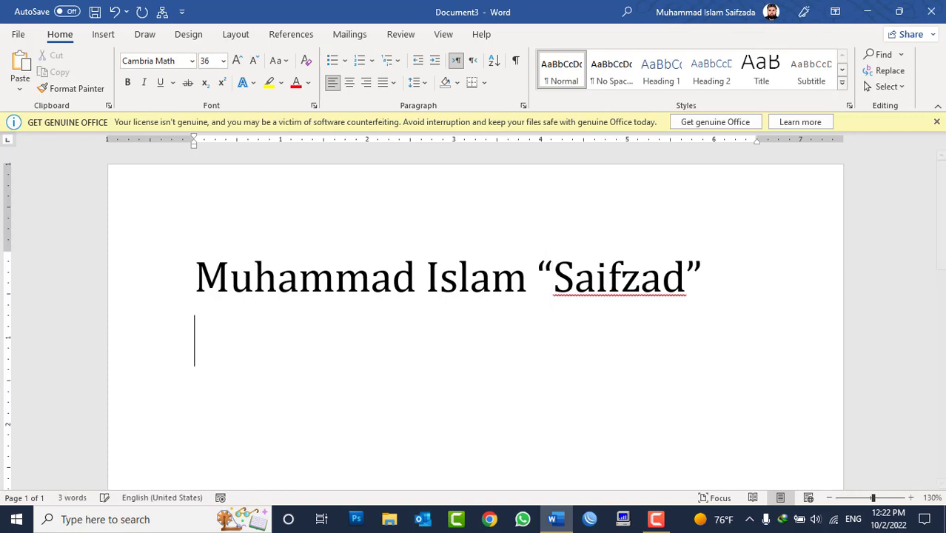
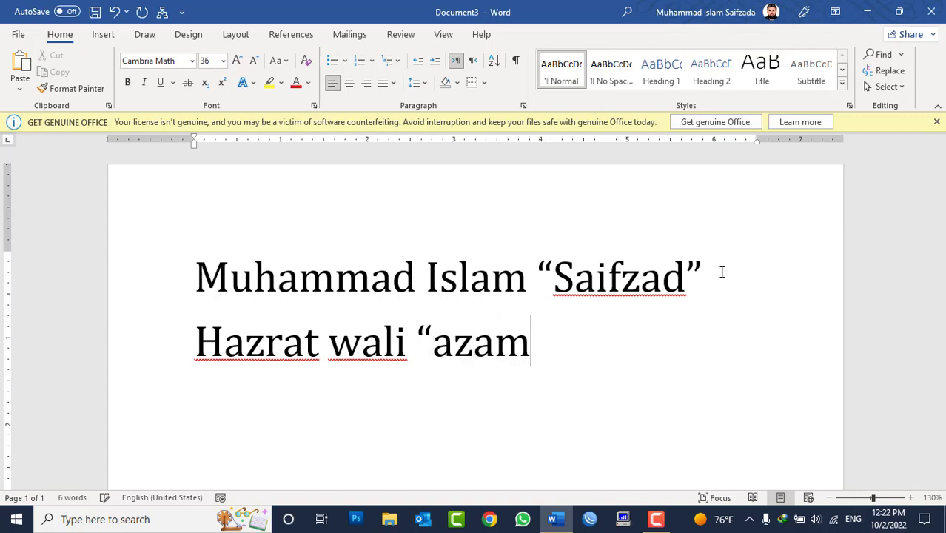
key("Return")
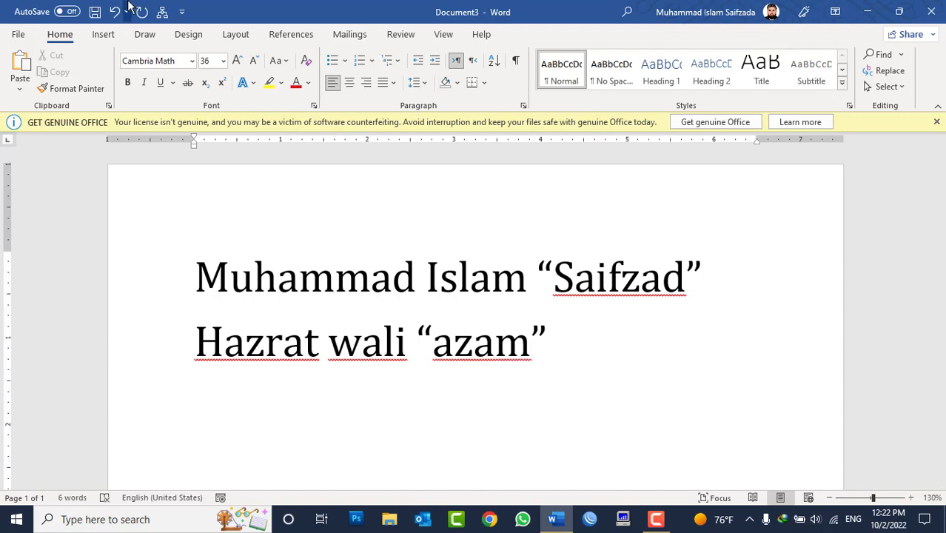
Step: Uncheck 'Straight quotes with smart quotes' in AutoFormat As You Type and confirm both dialogs
left_click(17, 34)
left_click(48, 481)
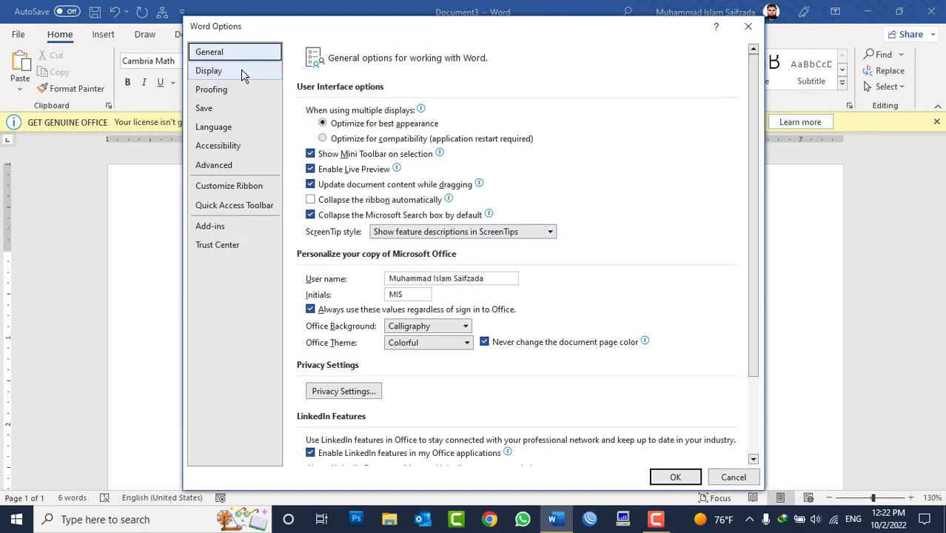
left_click(233, 92)
left_click(562, 116)
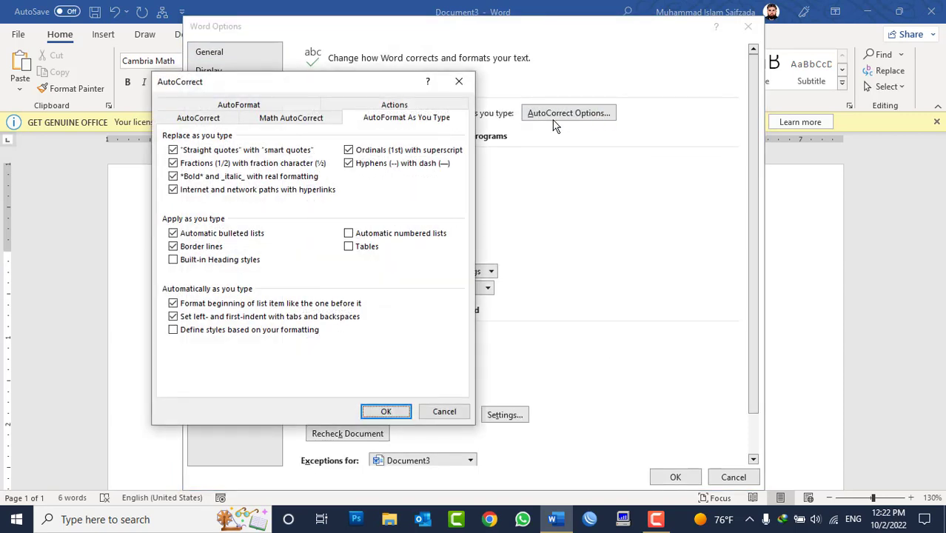
left_click(214, 152)
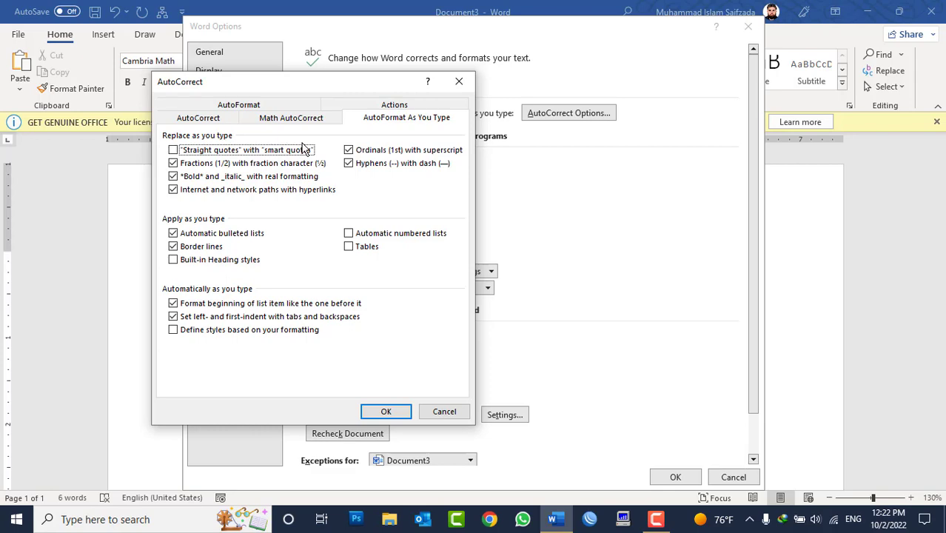
left_click(386, 412)
left_click(670, 477)
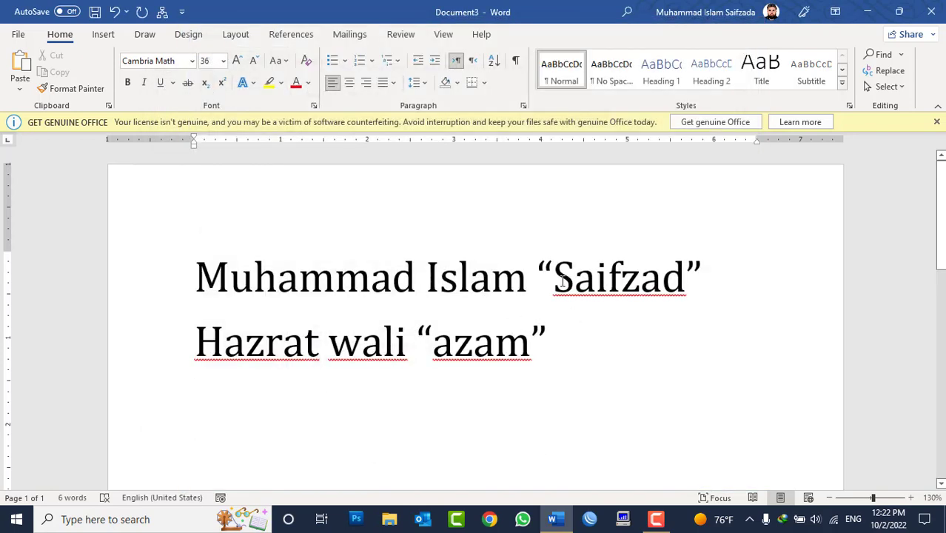
Step: Type a third name line whose quoted word keeps straight double quotes
left_click_drag(553, 274, 541, 263)
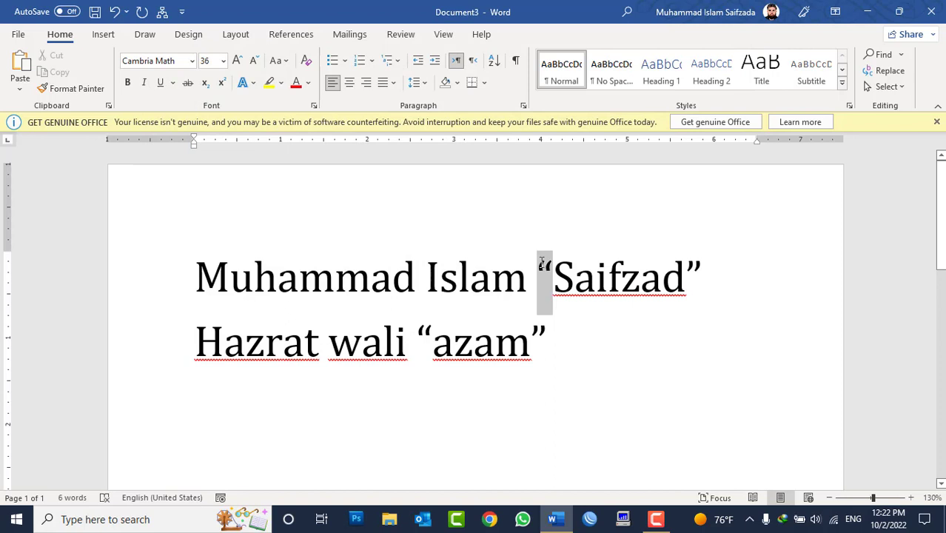
left_click(566, 355)
key("Return")
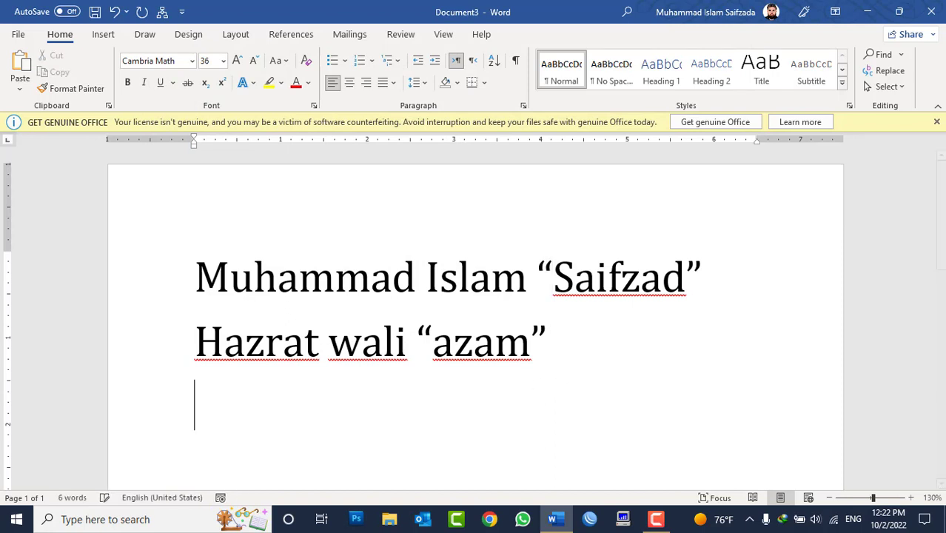
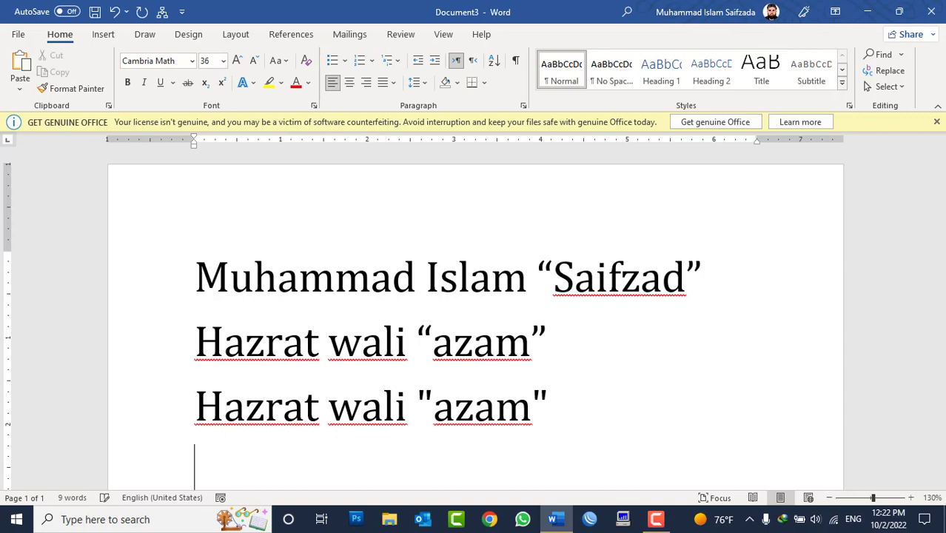
Step: Compare with the curly quote on line 2, then delete all the text
left_click_drag(433, 334, 416, 336)
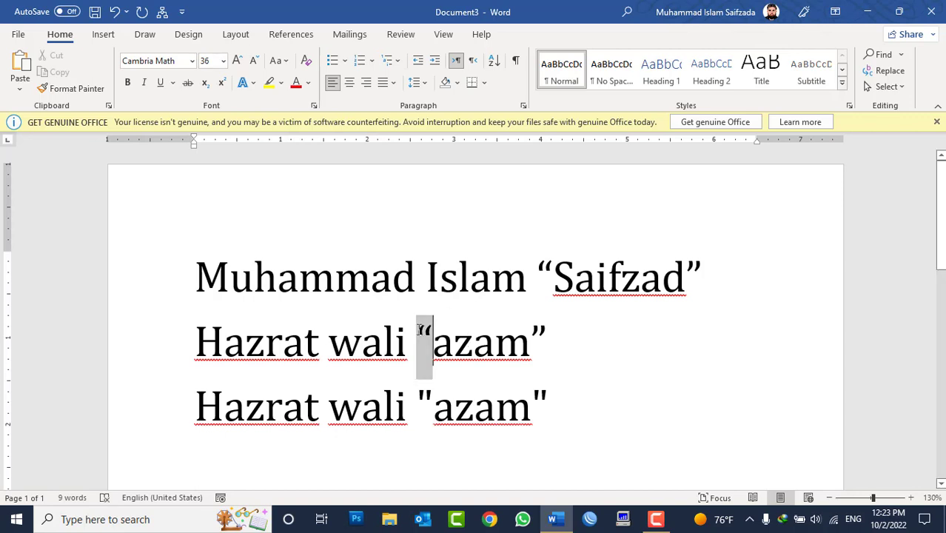
left_click(594, 440)
key("ctrl+a")
key("BackSpace")
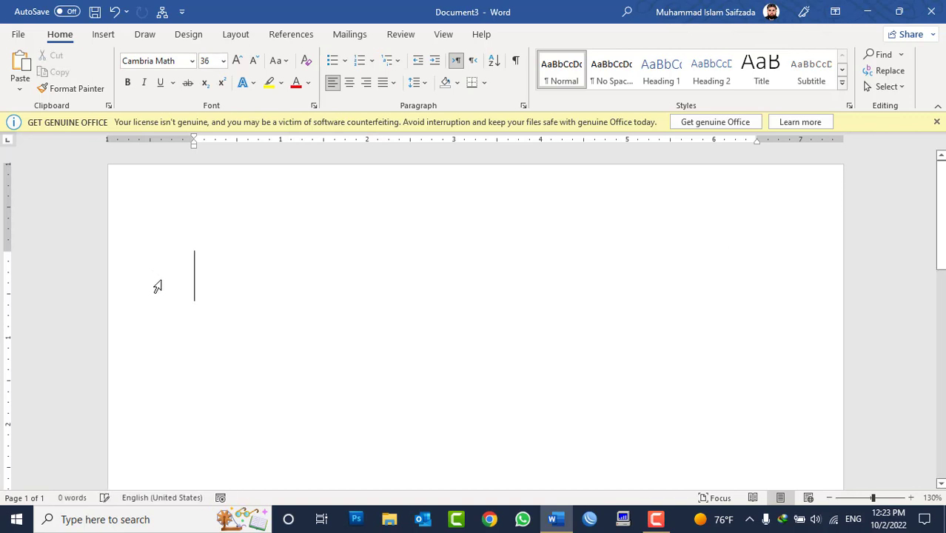
Step: Re-check 'Straight quotes with smart quotes' in AutoFormat As You Type and confirm both dialogs
left_click(18, 34)
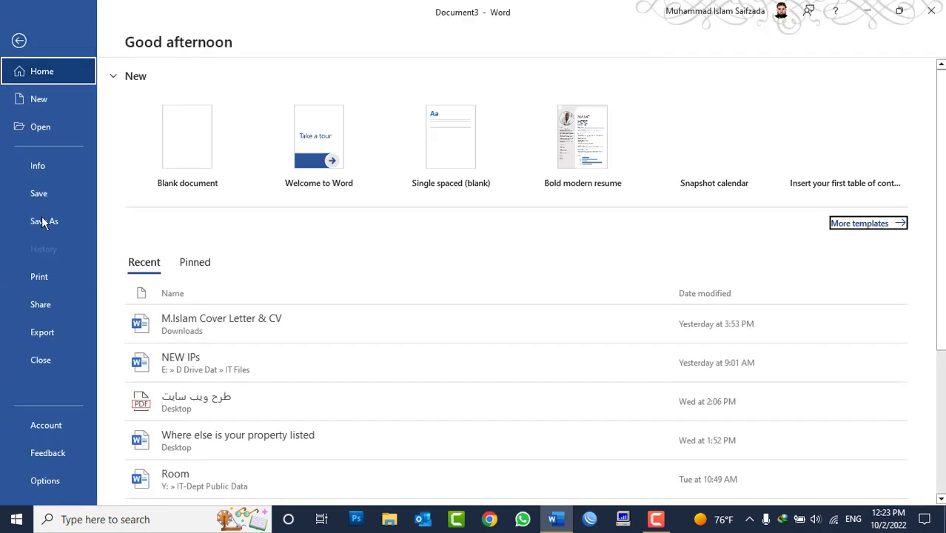
left_click(52, 481)
left_click(252, 89)
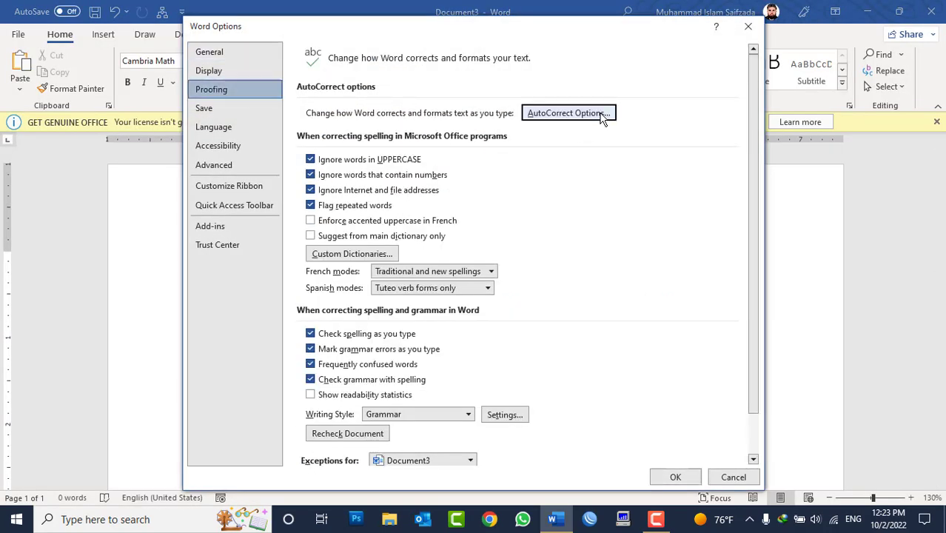
left_click(569, 112)
left_click(181, 152)
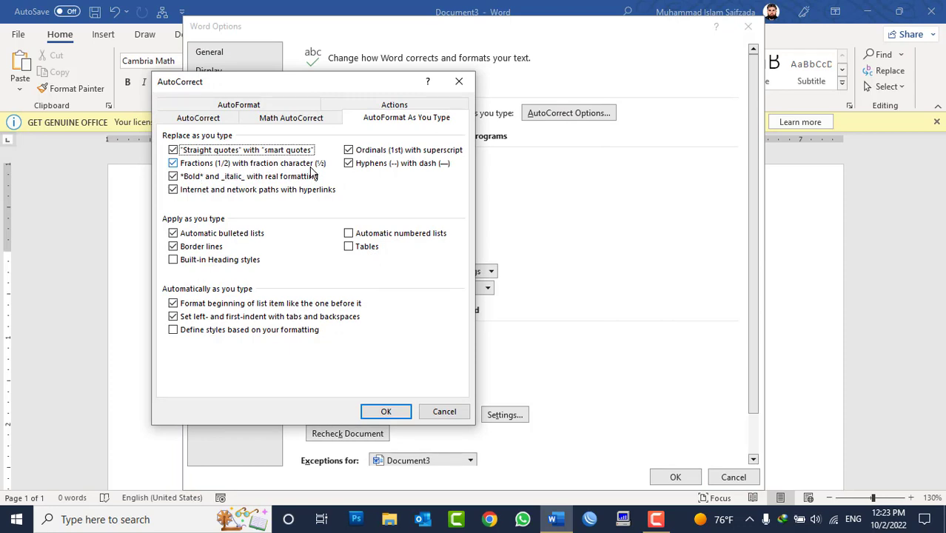
left_click(400, 415)
left_click(677, 478)
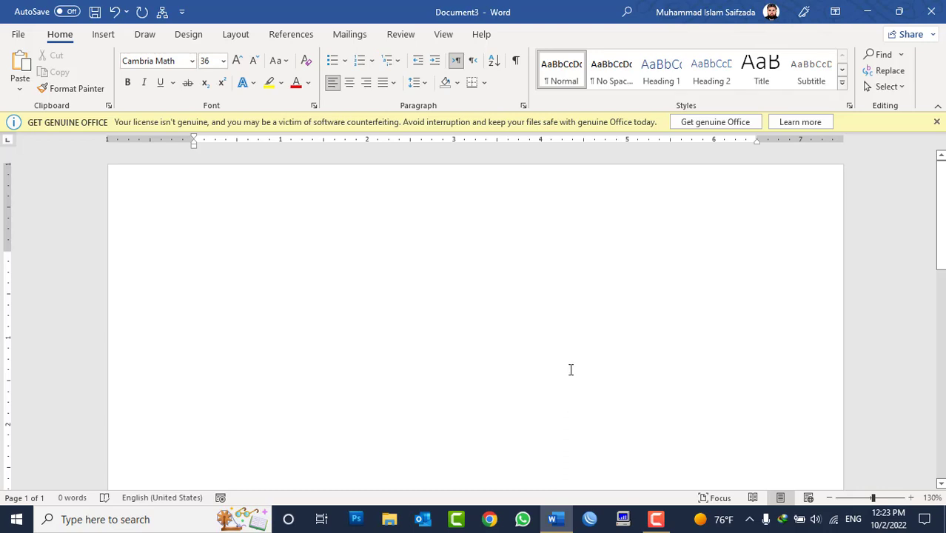
Step: Type 1/2 1/4, shown as ½ ¼, then turn off fraction-character replacement
type("1")
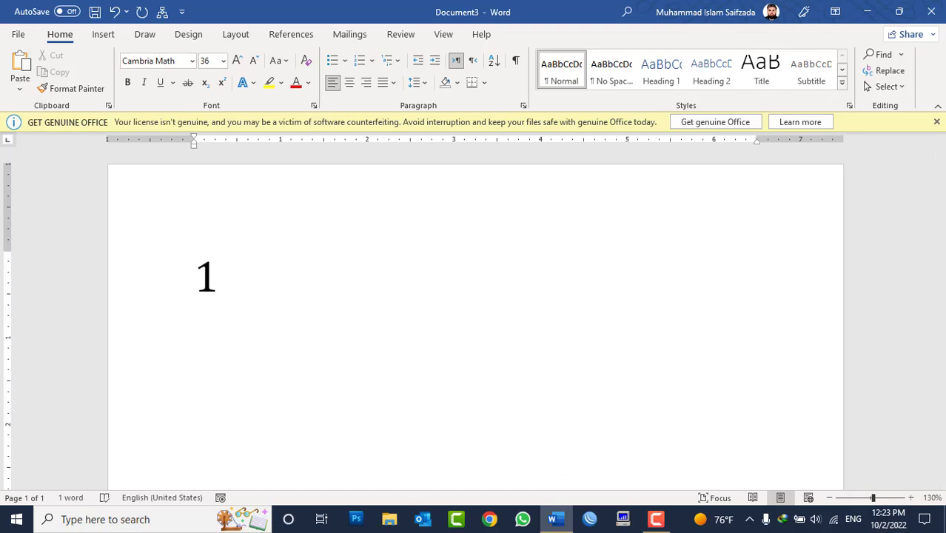
type("/")
type("2")
type(" 1/")
type("4")
left_click(18, 34)
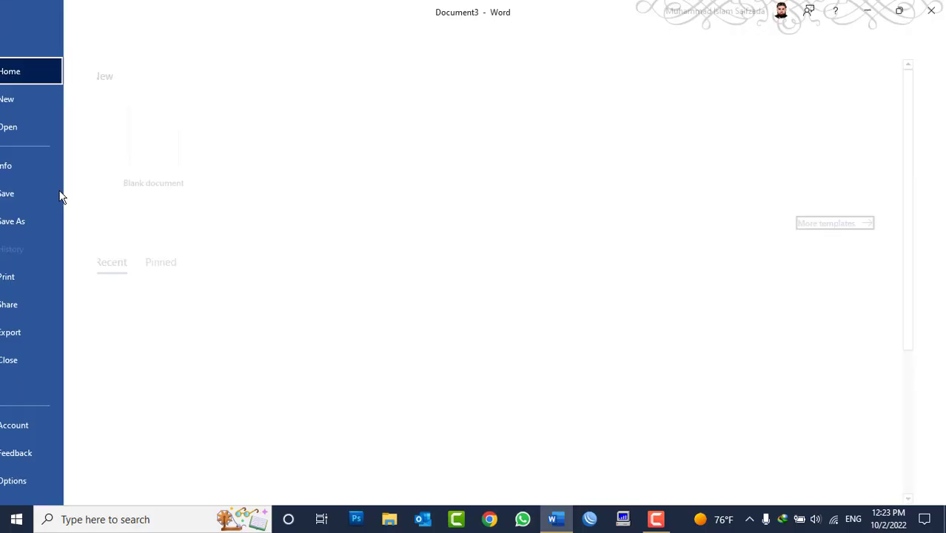
key("Escape")
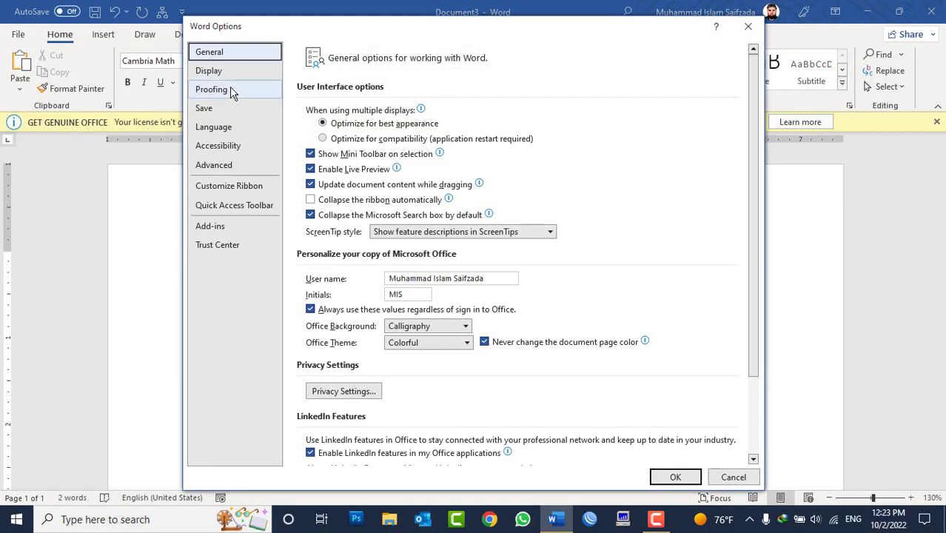
left_click(230, 88)
left_click(568, 113)
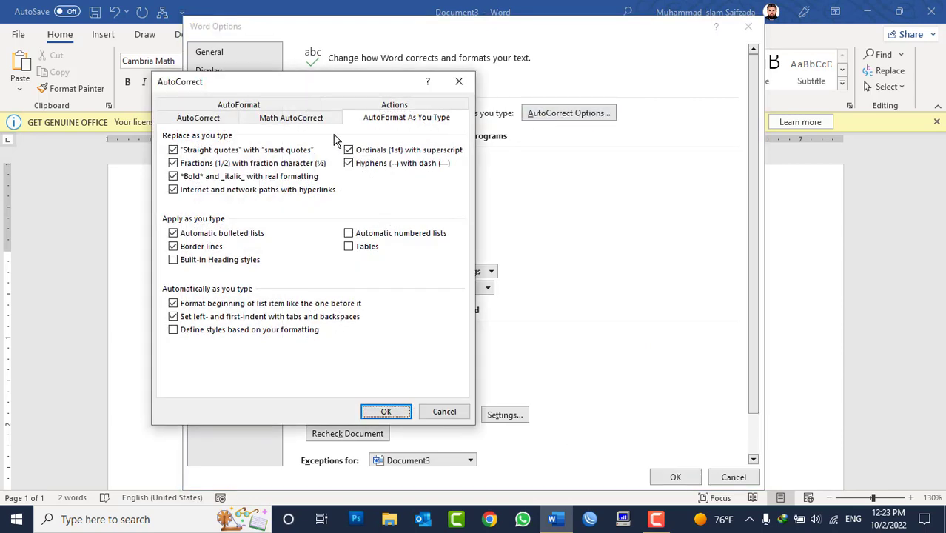
left_click(208, 166)
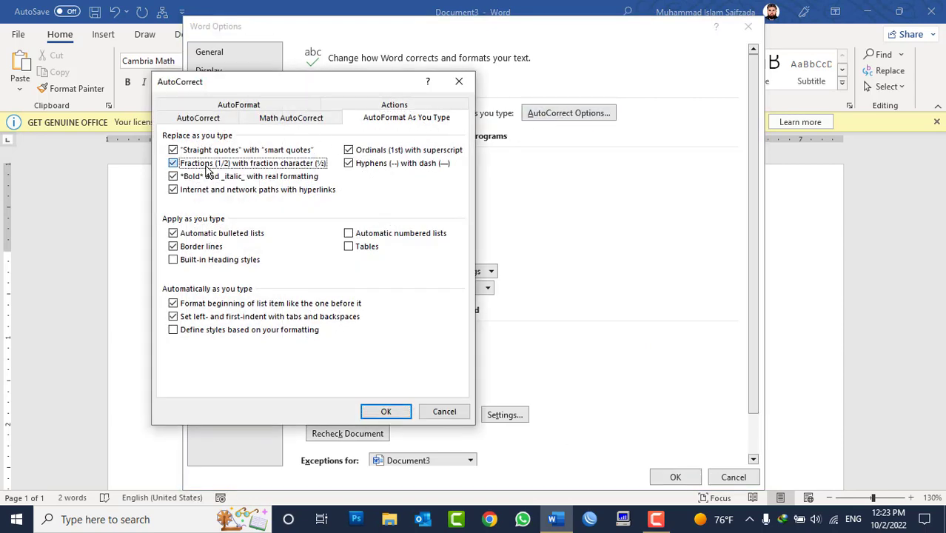
left_click(386, 411)
left_click(673, 478)
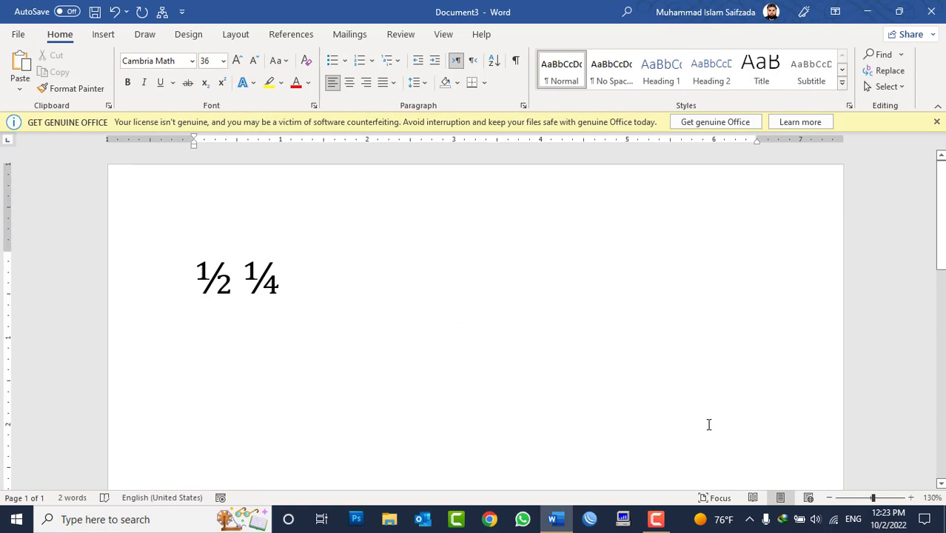
Step: Type 1/2 1/4 on a new line, where it stays as plain characters
key("Return")
type("1/2 ")
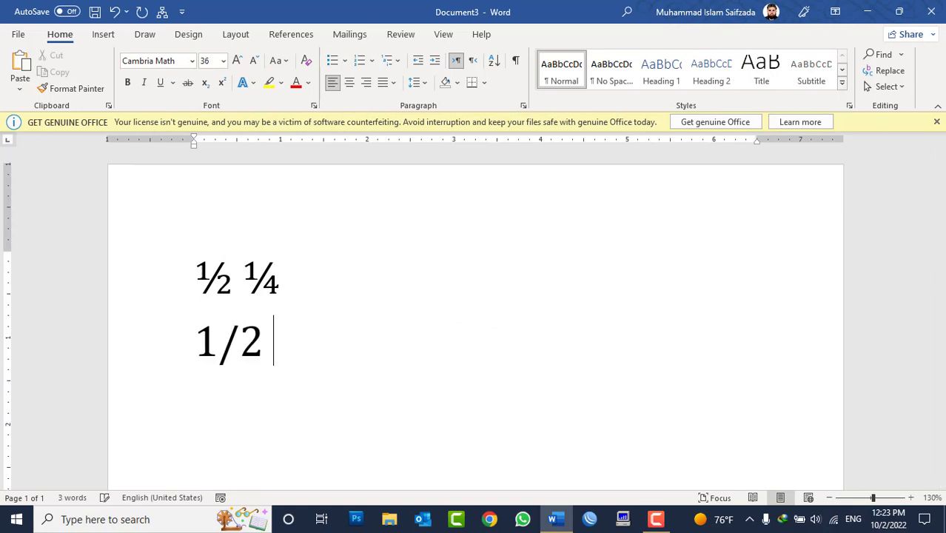
type("1/4")
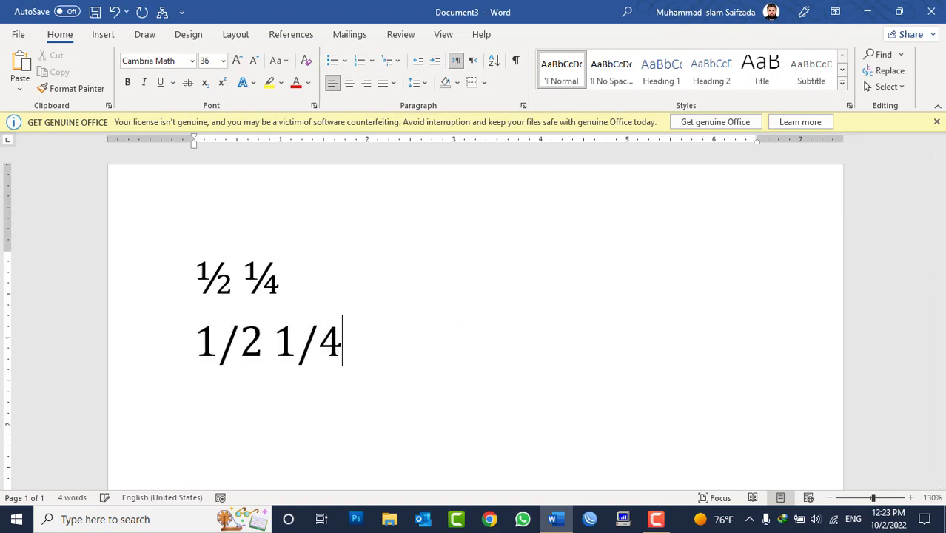
left_click(17, 34)
Step: Check 'Fractions (1/2) with fraction character' in AutoFormat As You Type and confirm
key("Escape")
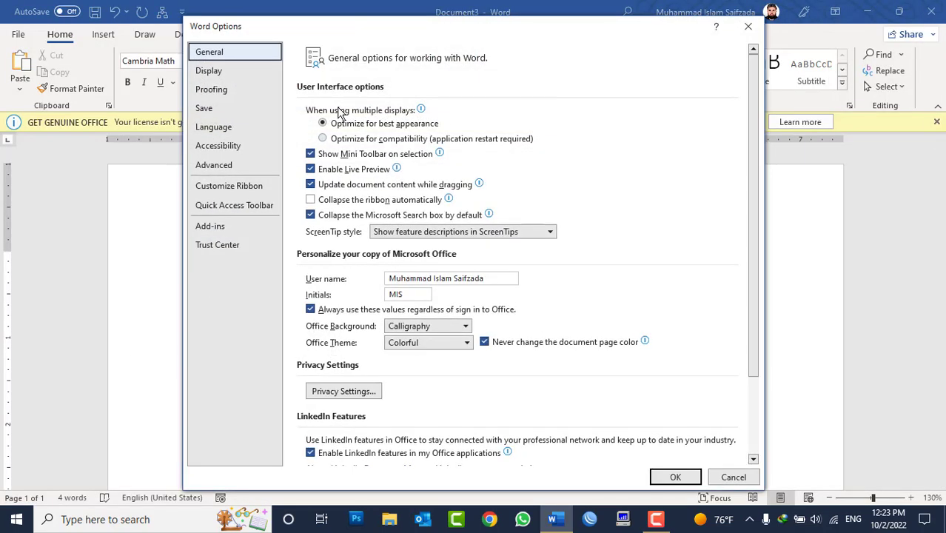
left_click(239, 89)
left_click(533, 113)
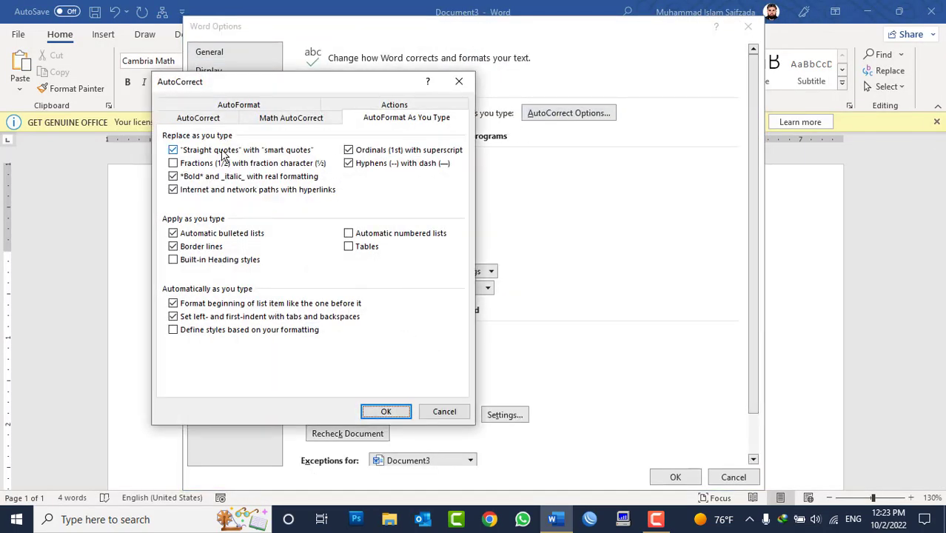
left_click(214, 164)
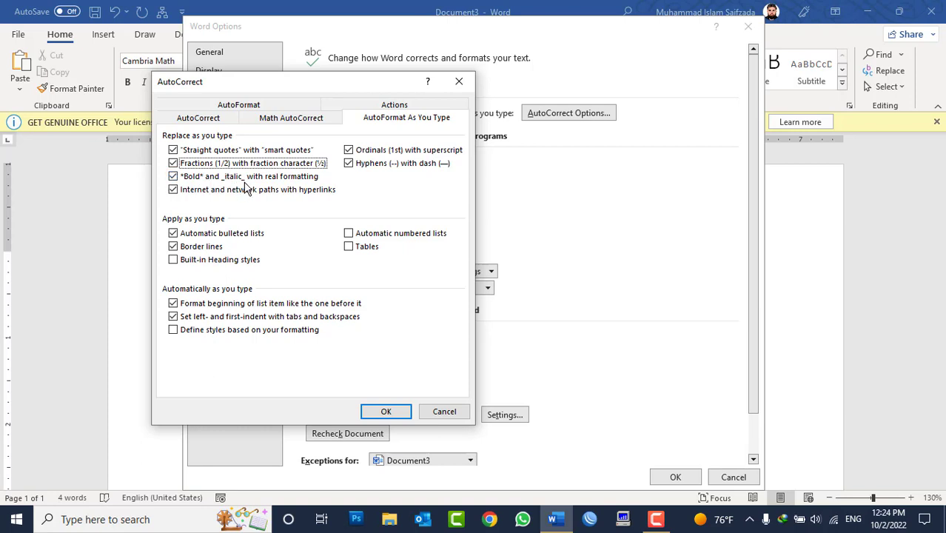
left_click(385, 412)
Step: Close Word Options and delete the fraction test lines
left_click(675, 477)
key("ctrl+a")
key("Delete")
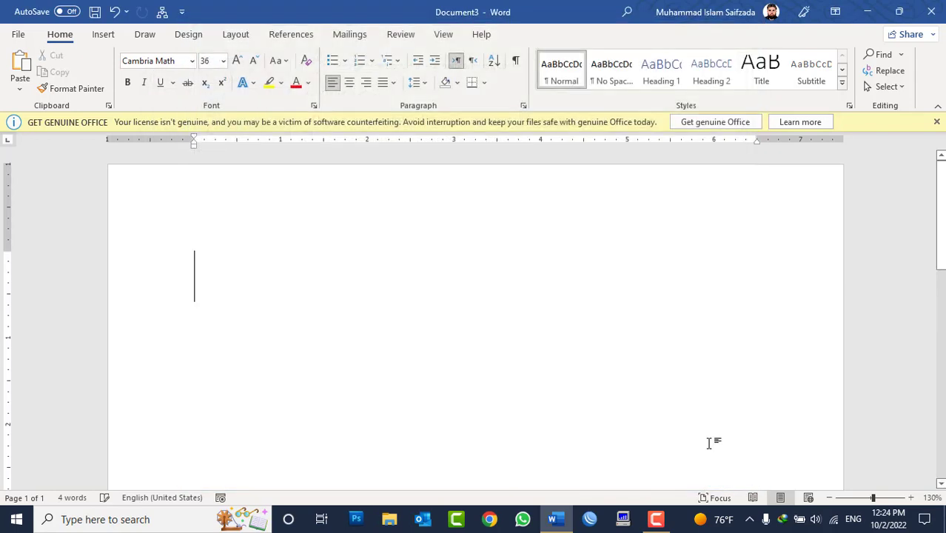
Step: Generate a sample paragraph with =rand(1)
type("=ra")
key("BackSpace")
key("BackSpace")
key("BackSpace")
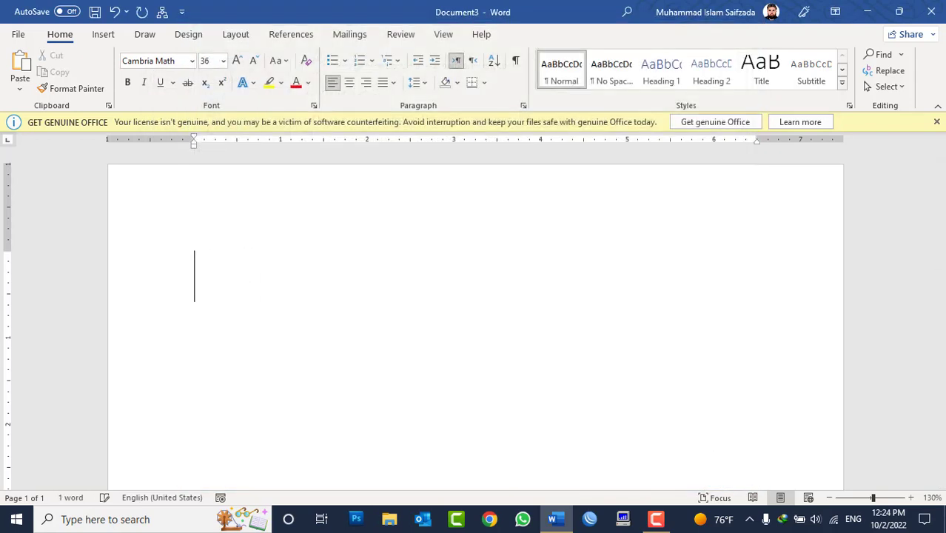
key("BackSpace")
type("=r")
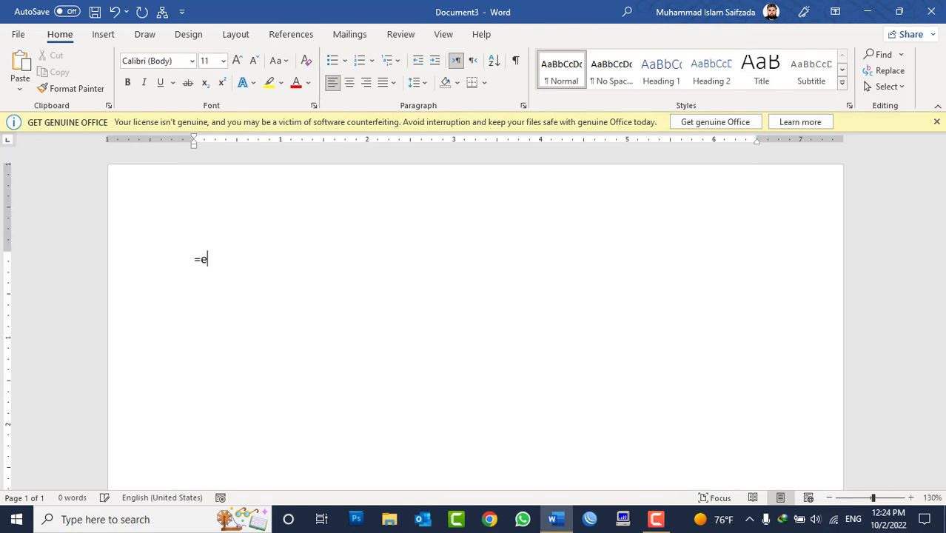
type("and")
key("BackSpace")
key("BackSpace")
key("BackSpace")
key("BackSpace")
type("ran")
type("1")
key("Return")
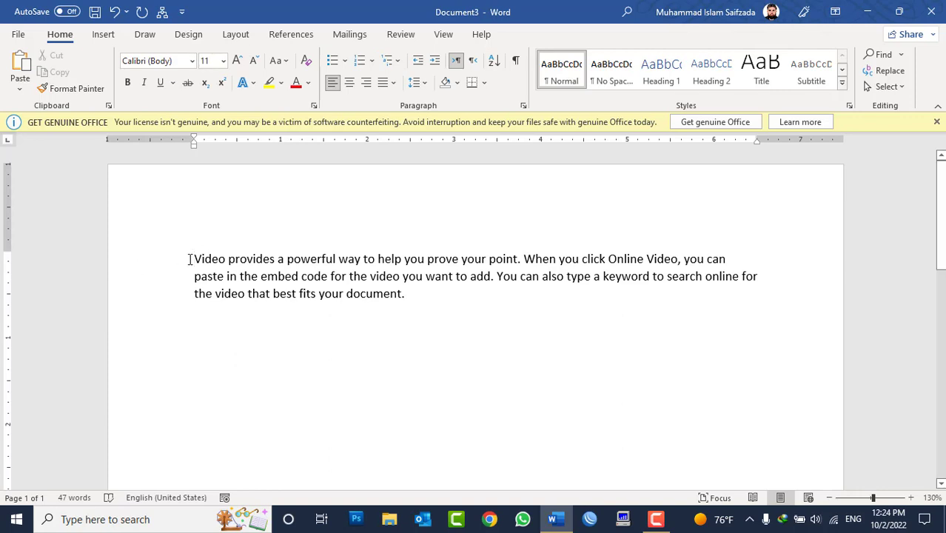
Step: Test auto-bold with asterisks, undo it, test italic with underscores, then clear the page
type("*")
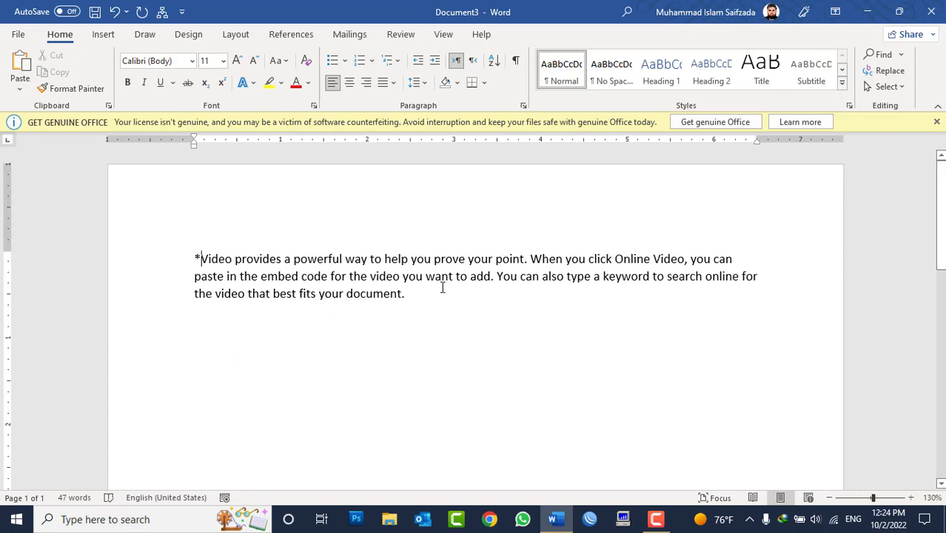
type("*")
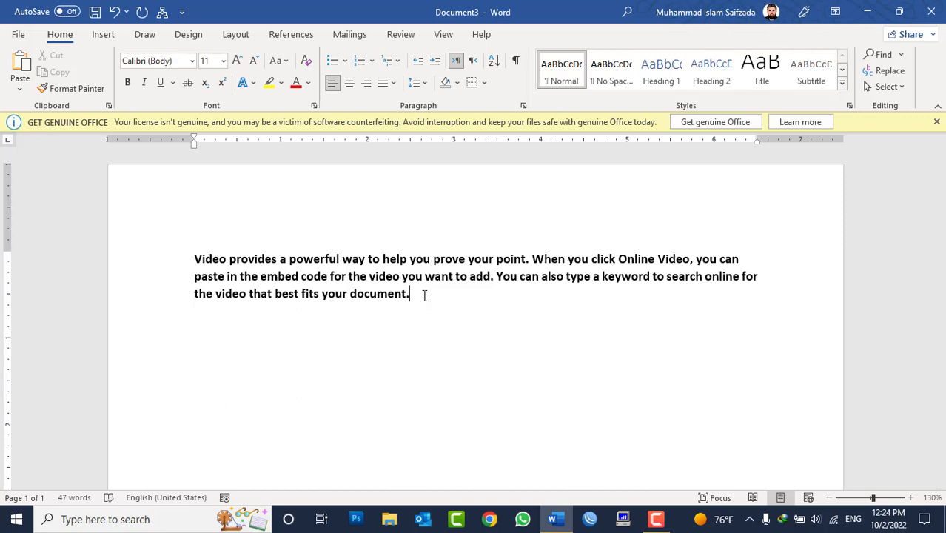
key("ctrl+z")
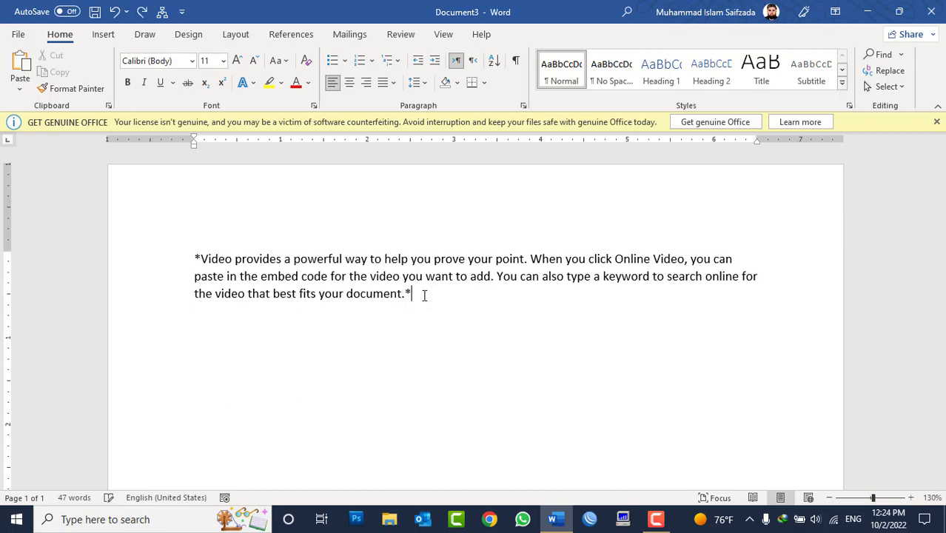
key("ctrl+z")
key("ctrl+z")
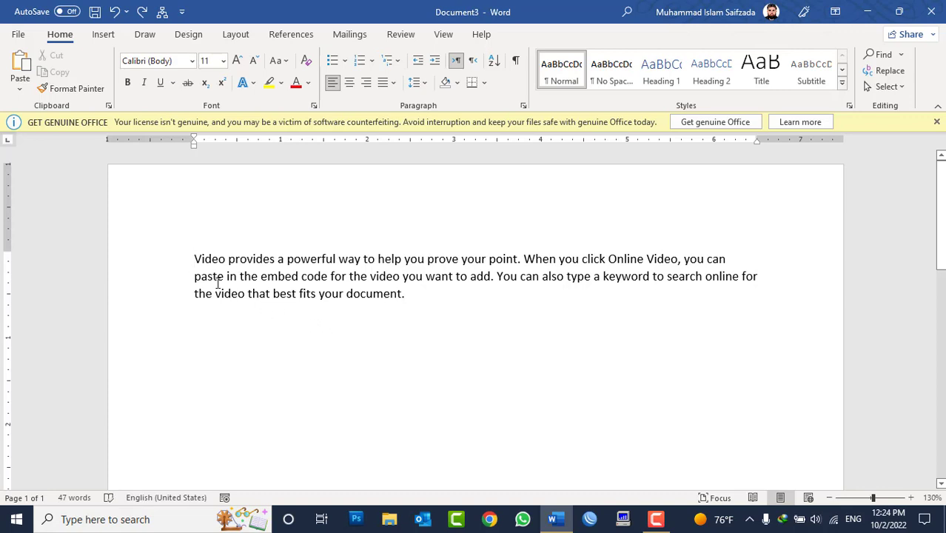
type("_")
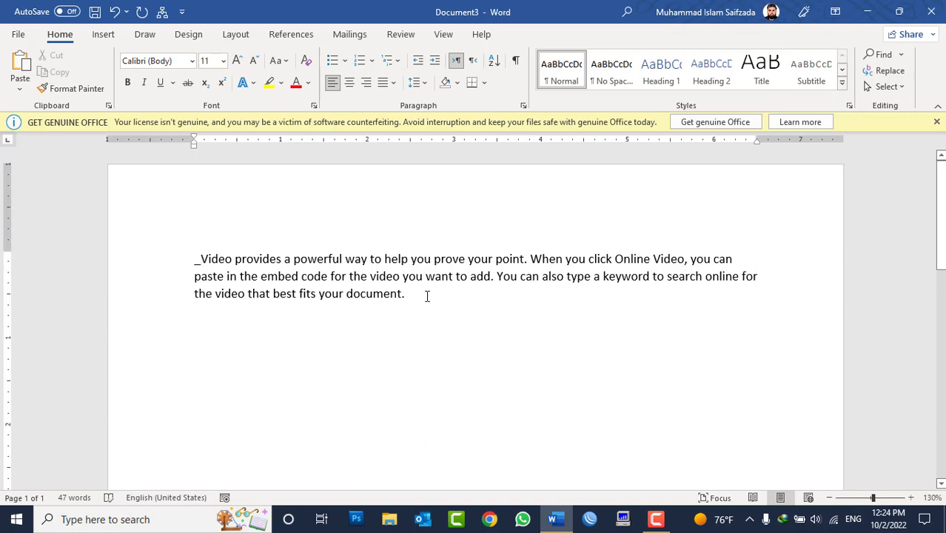
type("_")
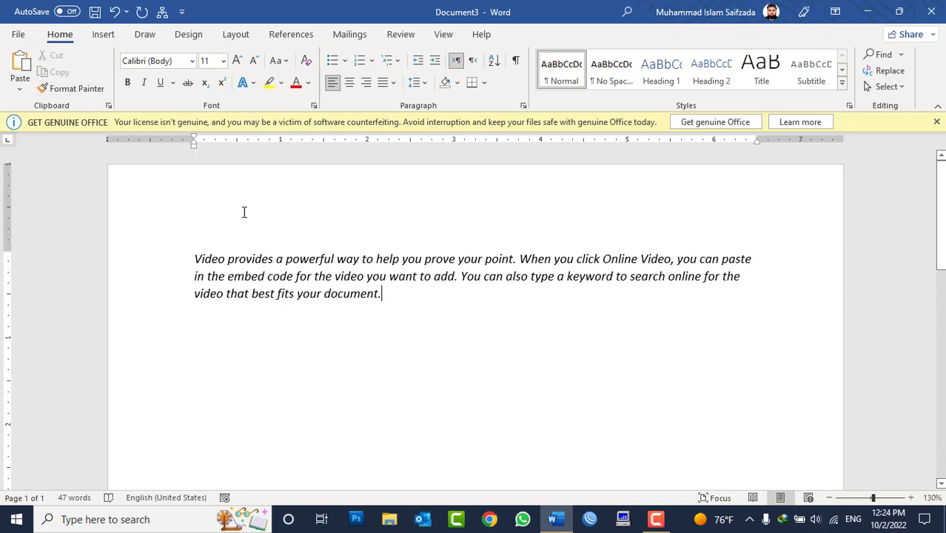
key("ctrl+a")
key("Delete")
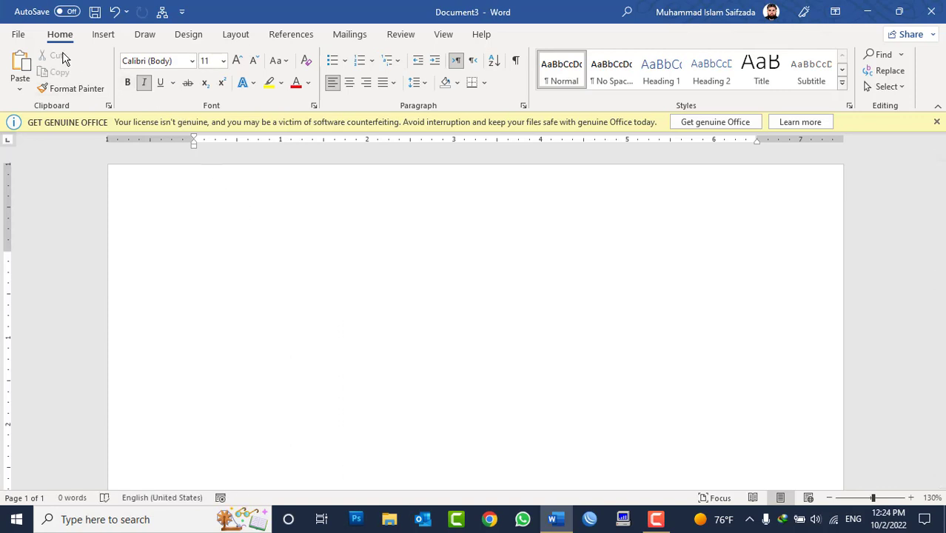
Step: Uncheck *Bold* and _italic_ with real formatting in AutoFormat As You Type and close Options
left_click(19, 34)
left_click(60, 481)
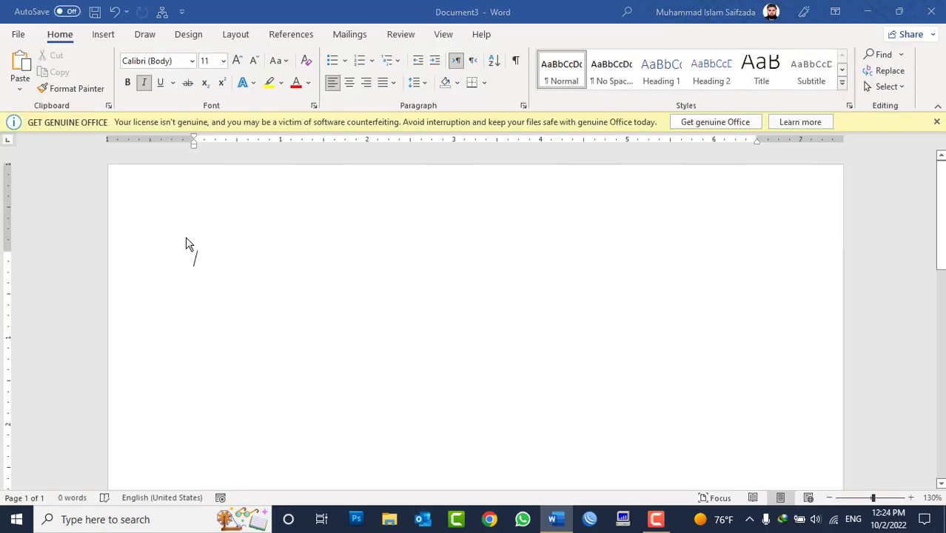
left_click(211, 89)
left_click(569, 112)
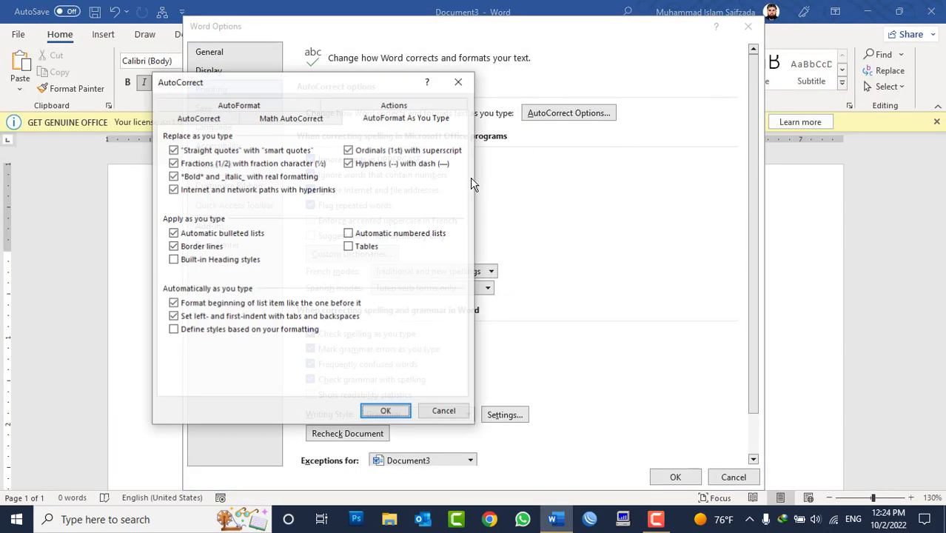
left_click(194, 177)
left_click(384, 411)
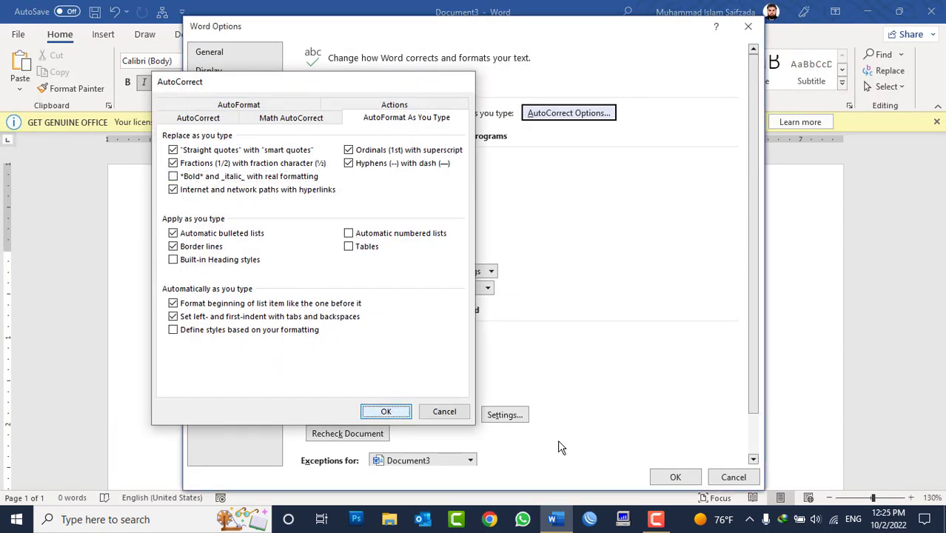
left_click(676, 477)
Step: Generate =rand(1) text, wrap it in asterisks to confirm it stays plain, then clear it
key("ctrl+i")
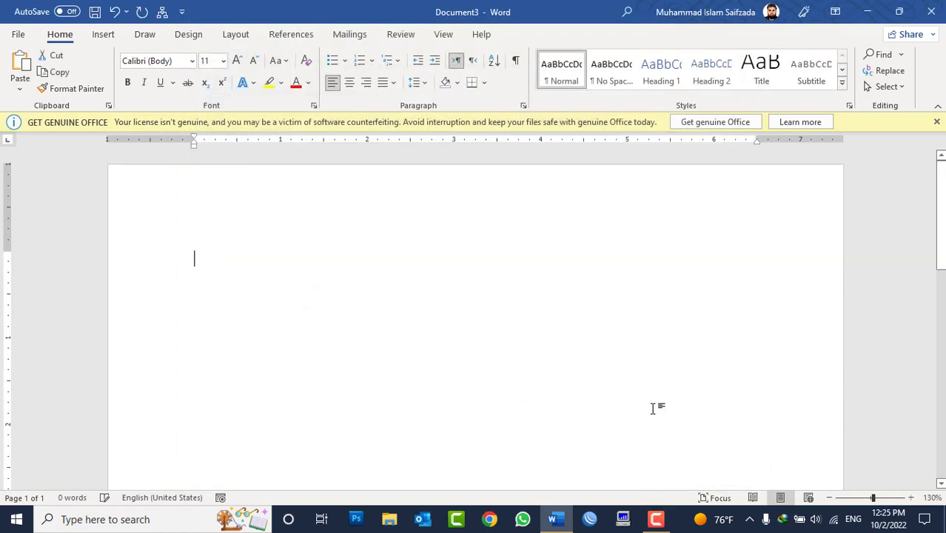
type("=ran")
type("1)")
key("Return")
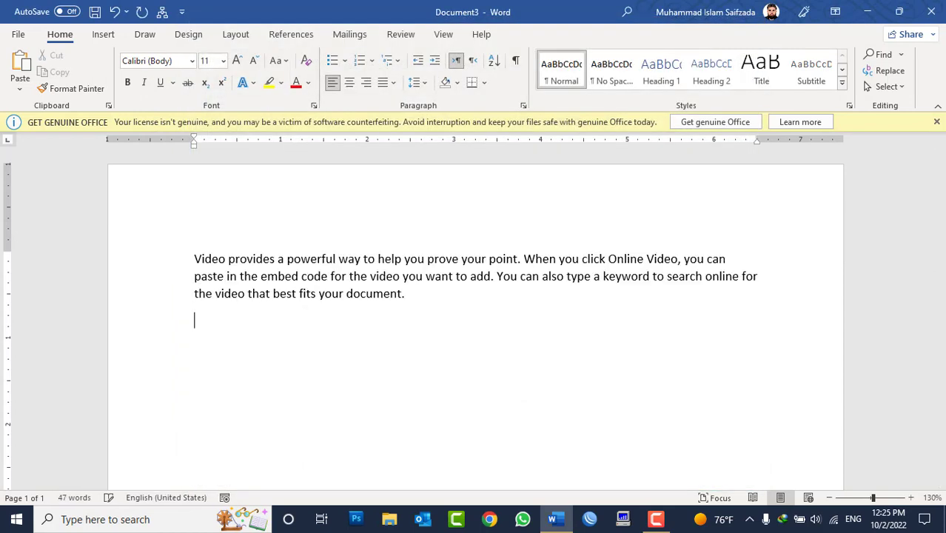
left_click(188, 261)
type("*")
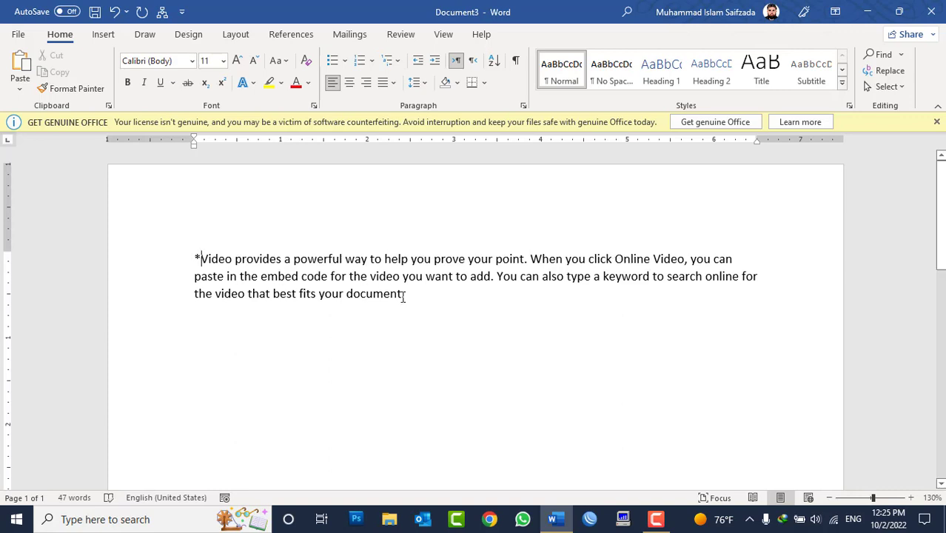
left_click(435, 301)
type("*")
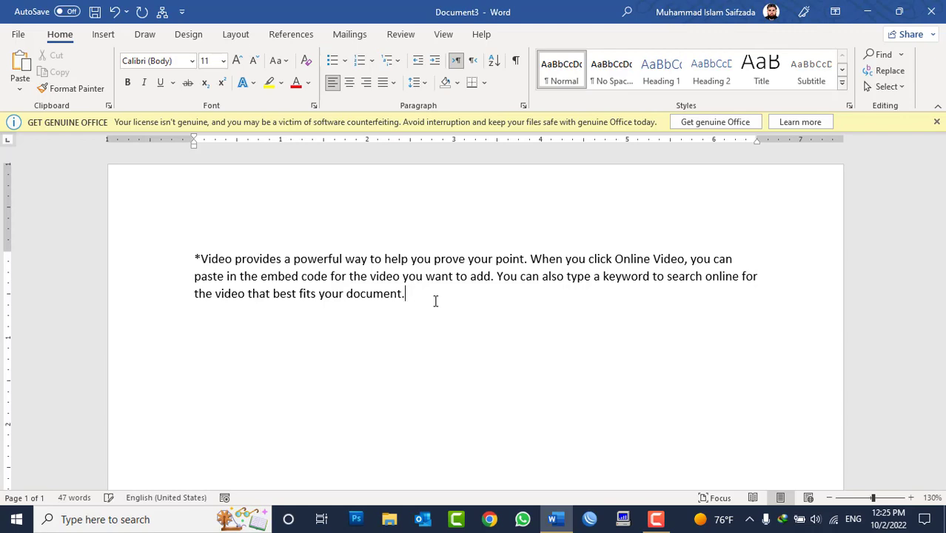
key("ctrl+a")
key("Delete")
Step: Re-enable *Bold* and _italic_ with real formatting in AutoFormat As You Type
left_click(18, 34)
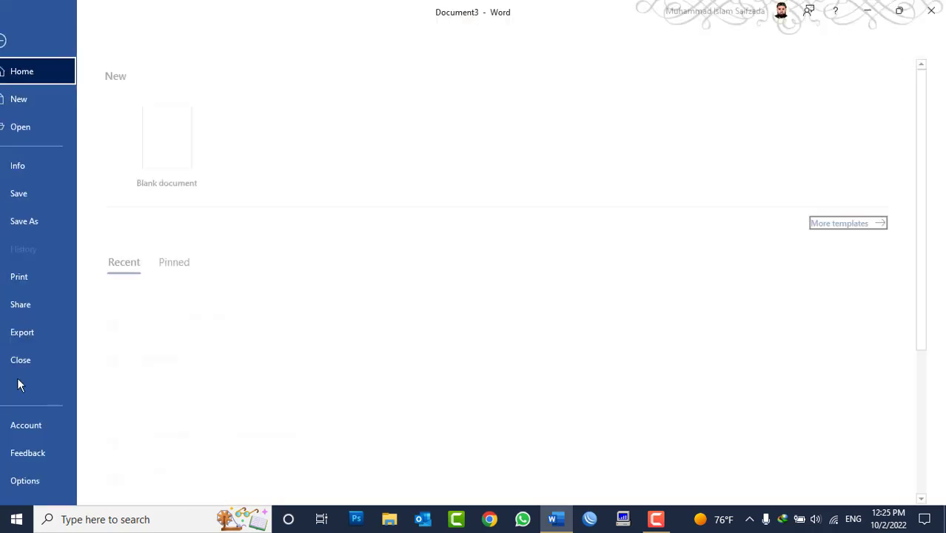
left_click(19, 480)
left_click(211, 89)
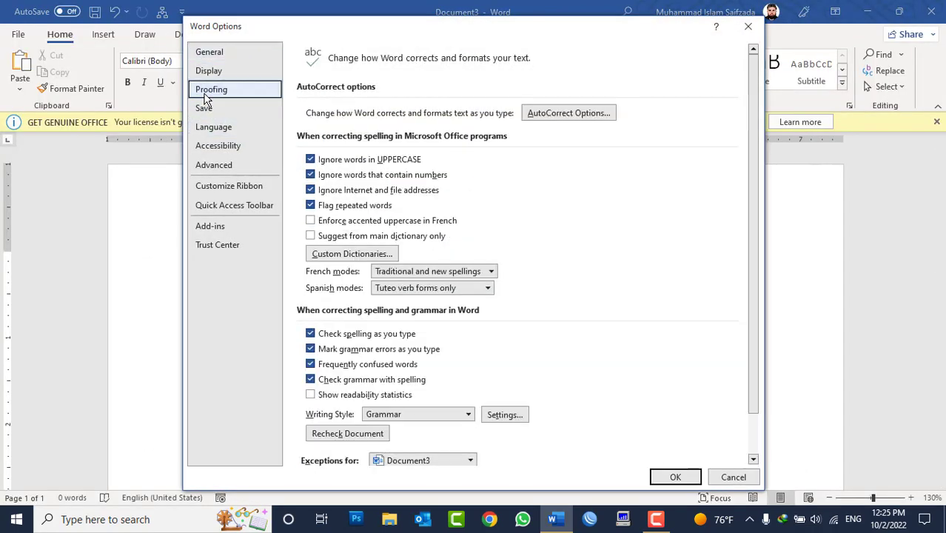
left_click(569, 113)
left_click(197, 178)
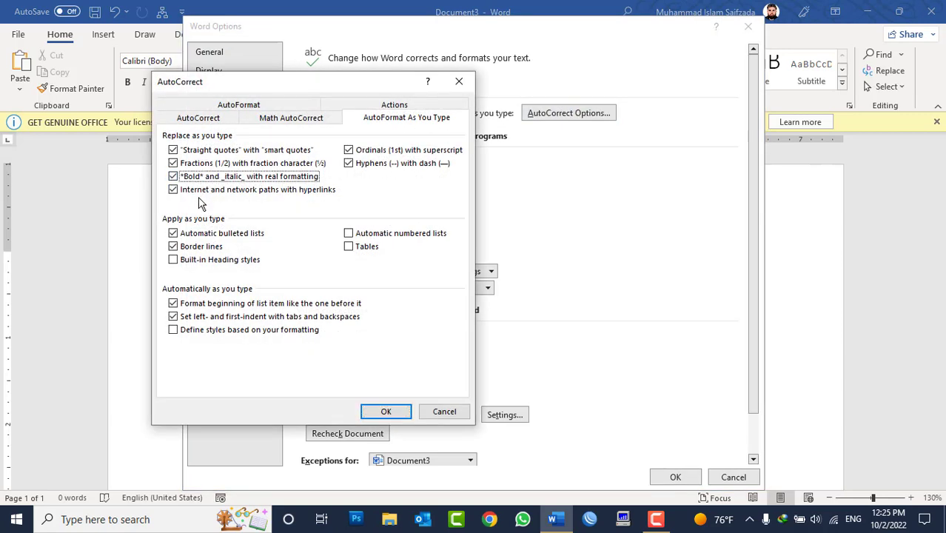
left_click(378, 415)
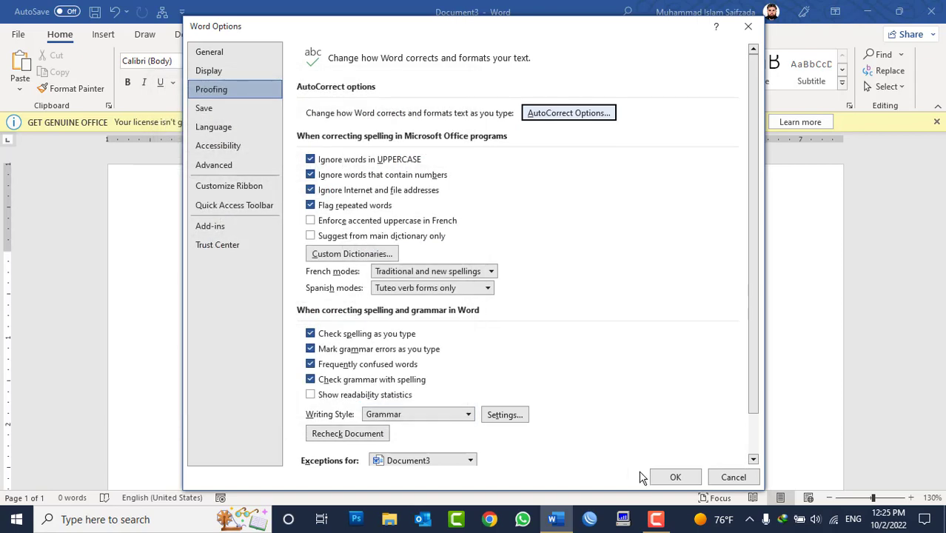
left_click(676, 479)
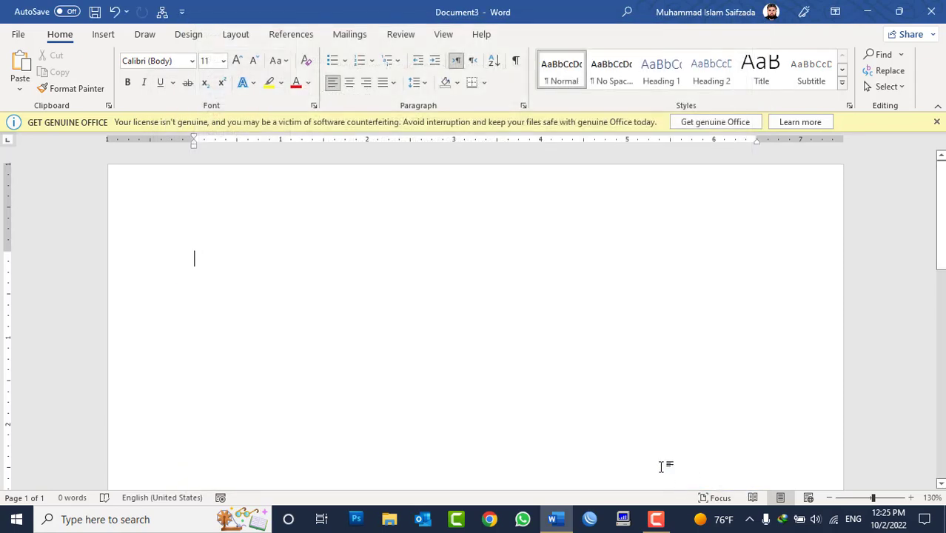
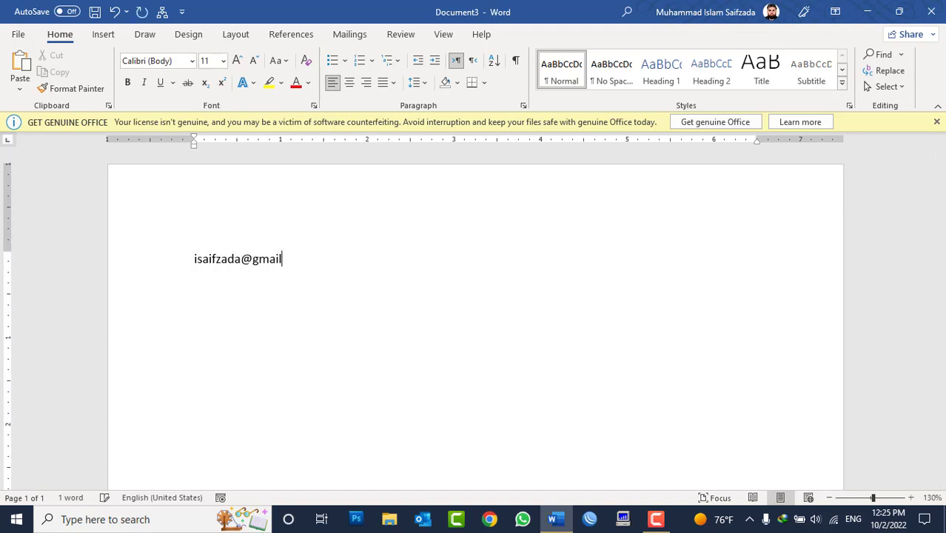
Step: Type an e-mail address so it becomes a hyperlink, then undo the link
key("Return")
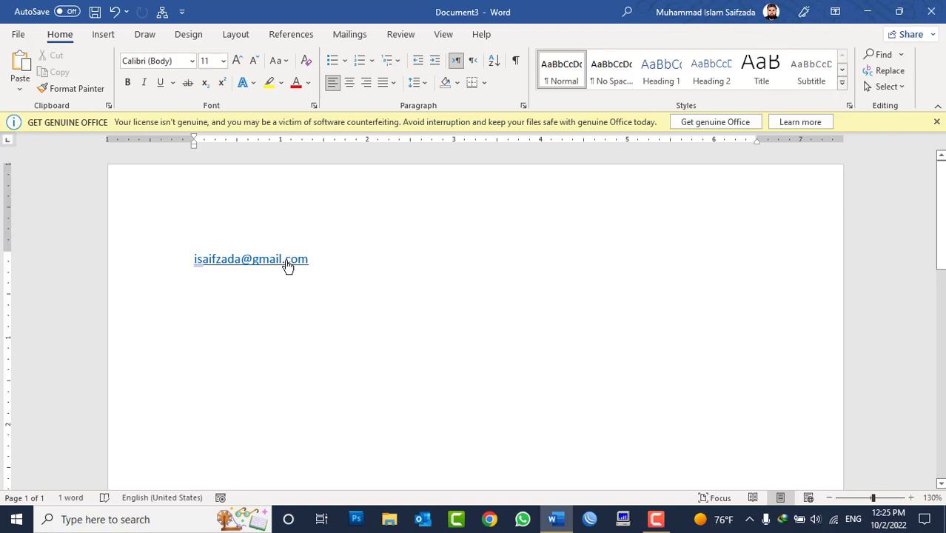
key("ctrl+z")
key("ctrl+a")
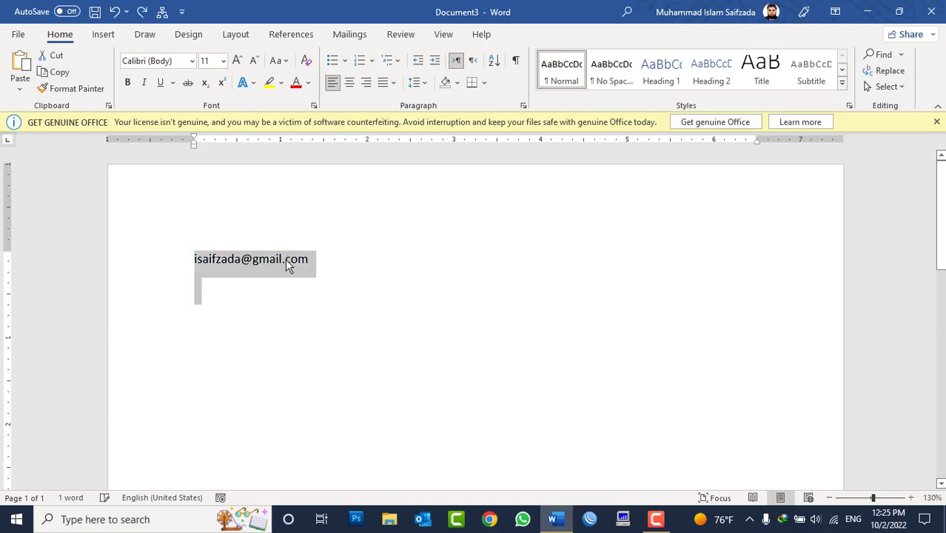
key("Right")
type("w")
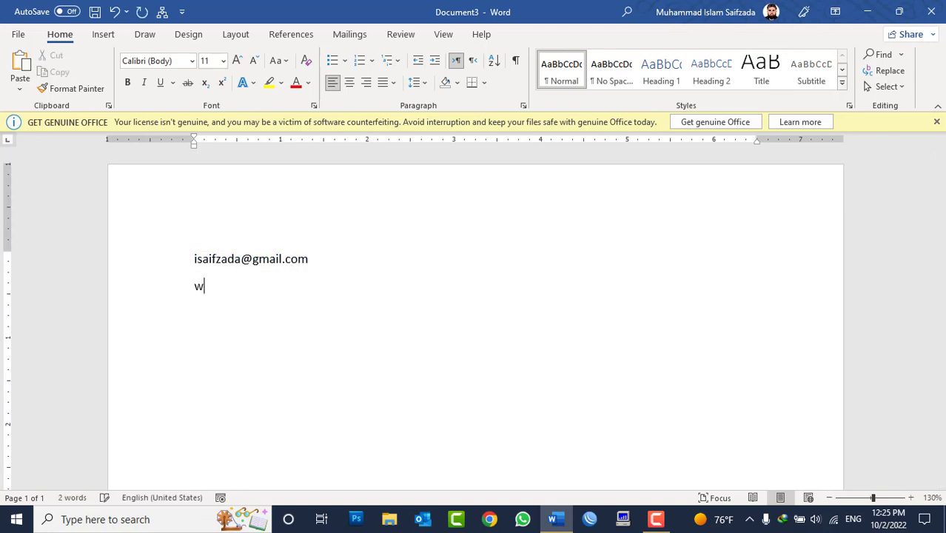
type("ww.google.")
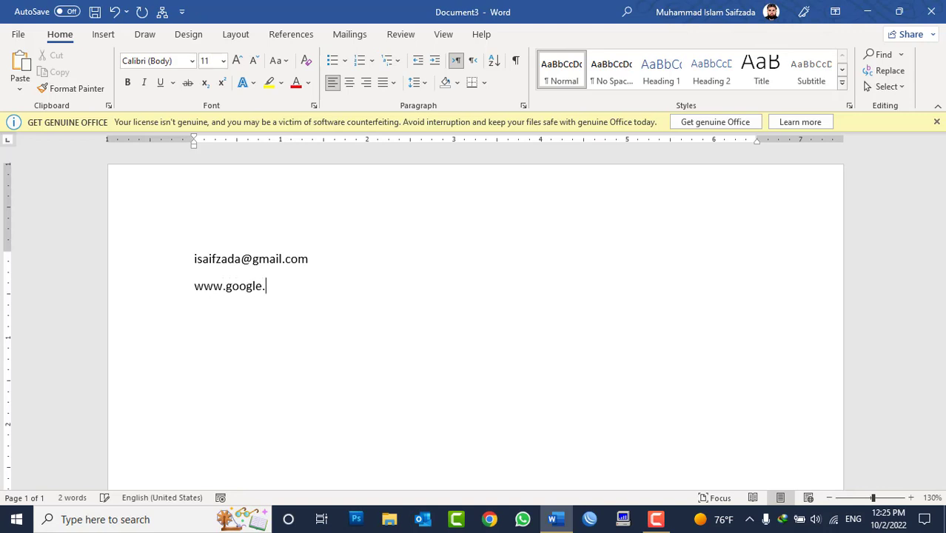
type("com")
key("Return")
key("ctrl+a")
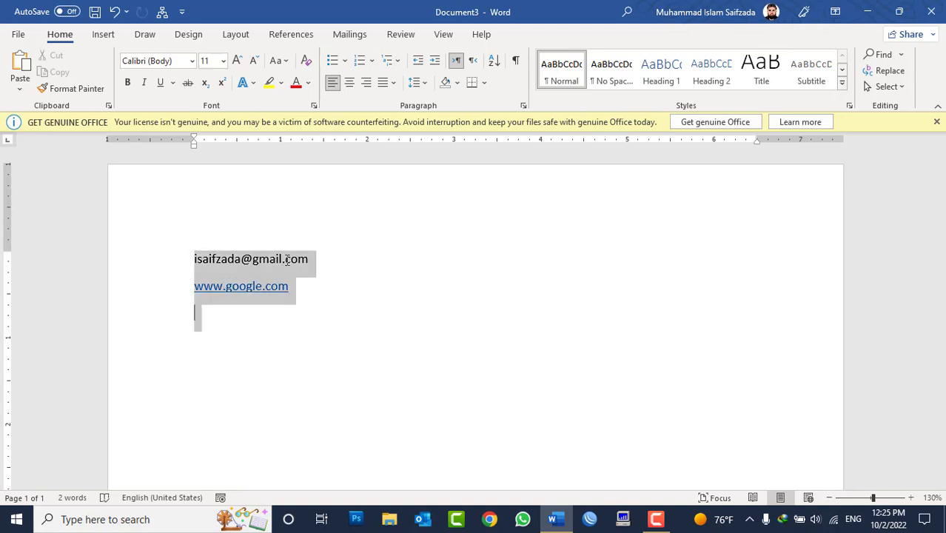
key("Delete")
Step: Uncheck 'Internet and network paths with hyperlinks' in AutoFormat As You Type and close Options
left_click(18, 35)
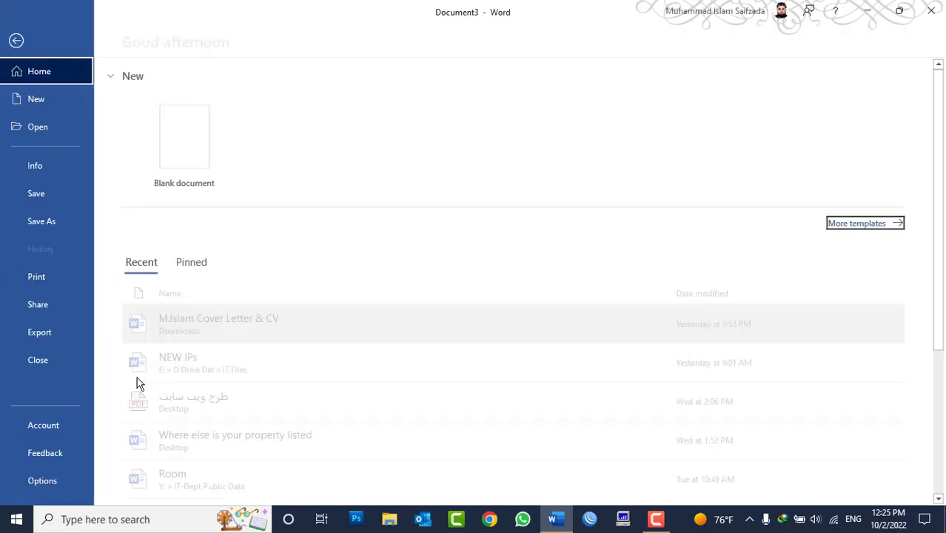
left_click(45, 481)
left_click(213, 89)
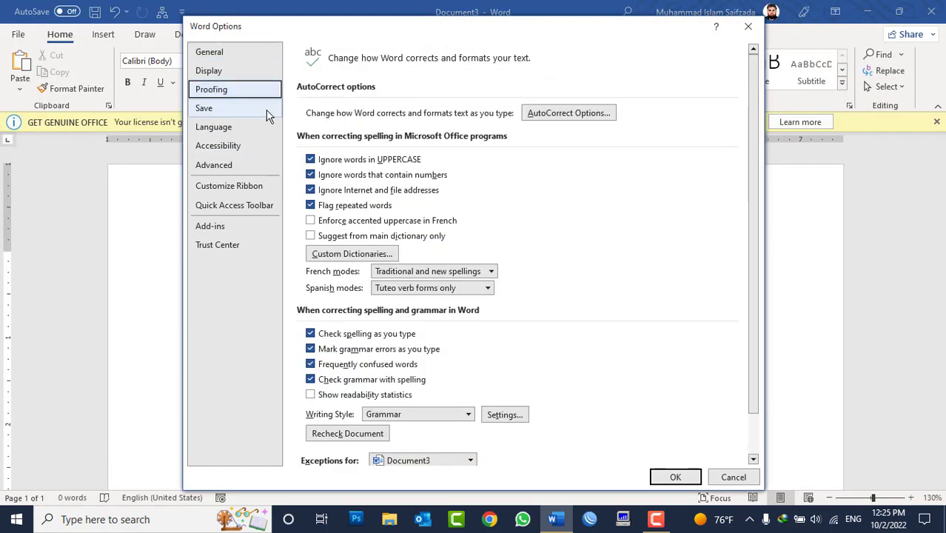
left_click(543, 115)
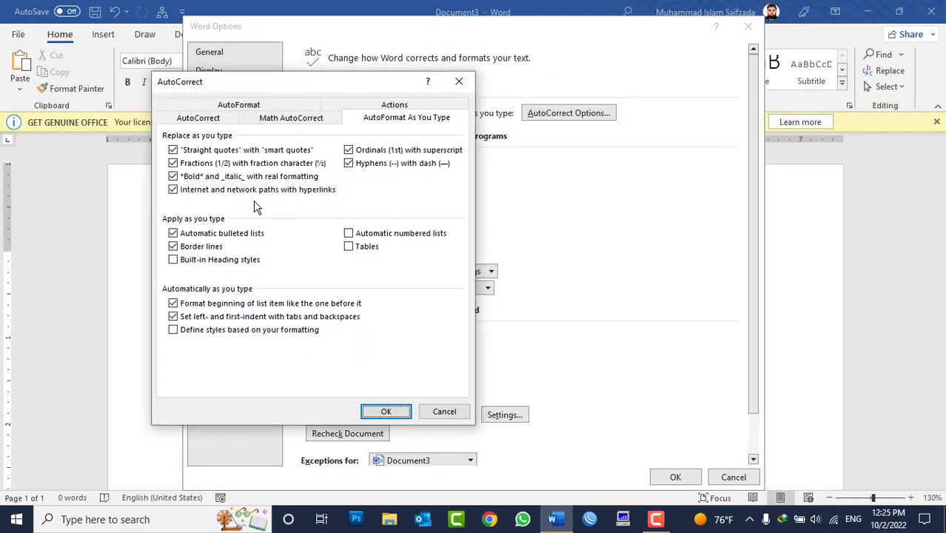
left_click(267, 191)
left_click(386, 411)
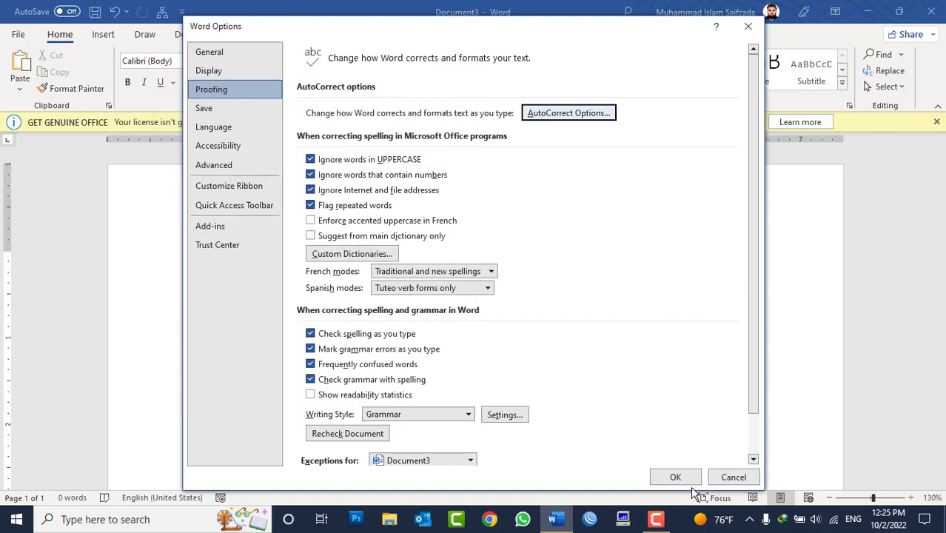
left_click(676, 477)
type("g")
key("BackSpace")
type("w")
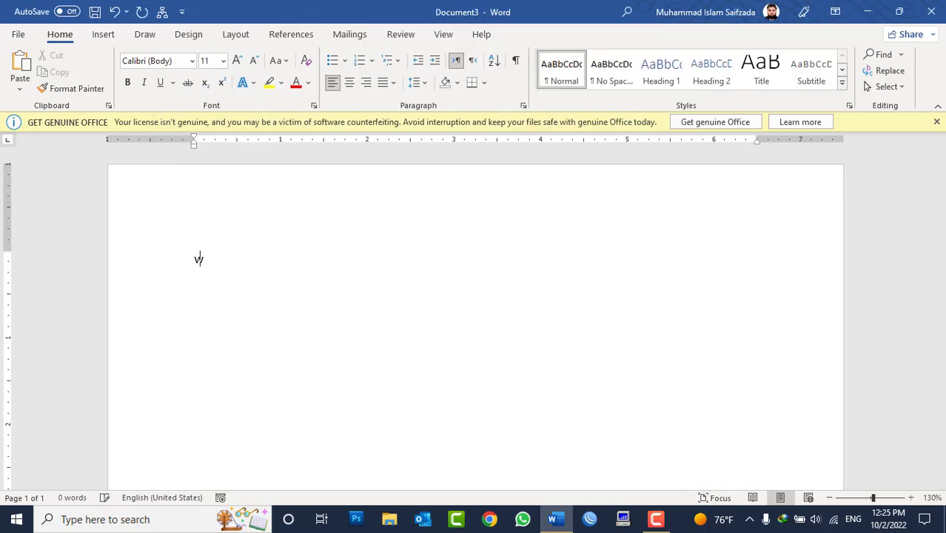
type("ww.google.com")
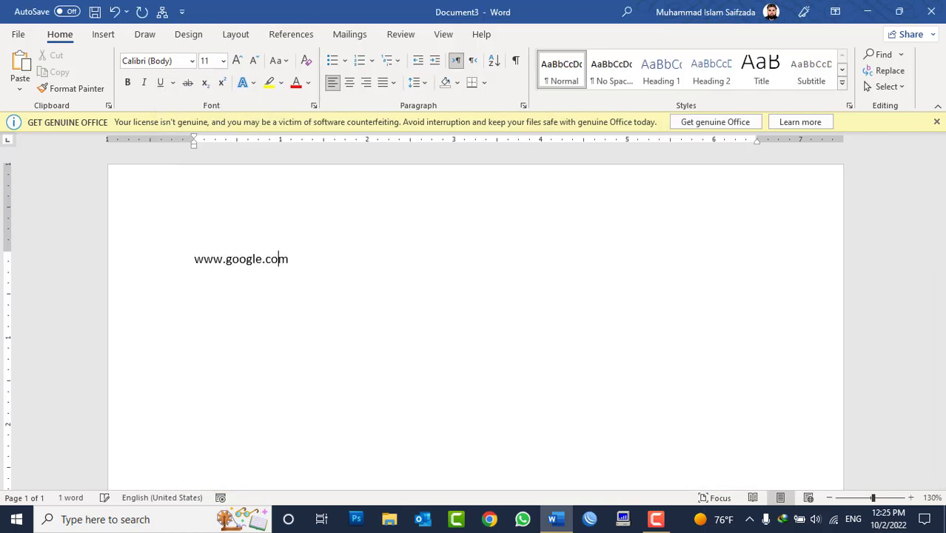
type("os")
type("aof")
key("BackSpace")
key("BackSpace")
key("BackSpace")
key("BackSpace")
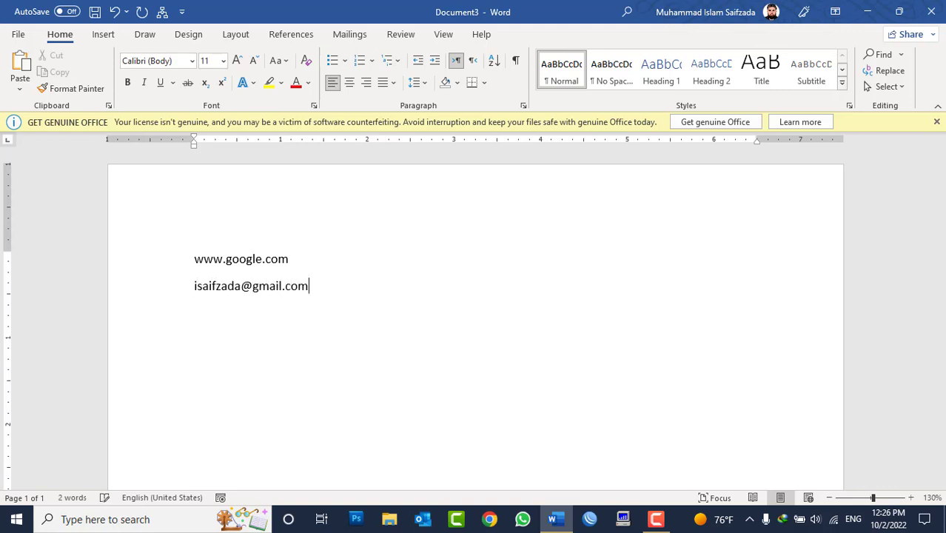
key("ctrl+a")
key("Delete")
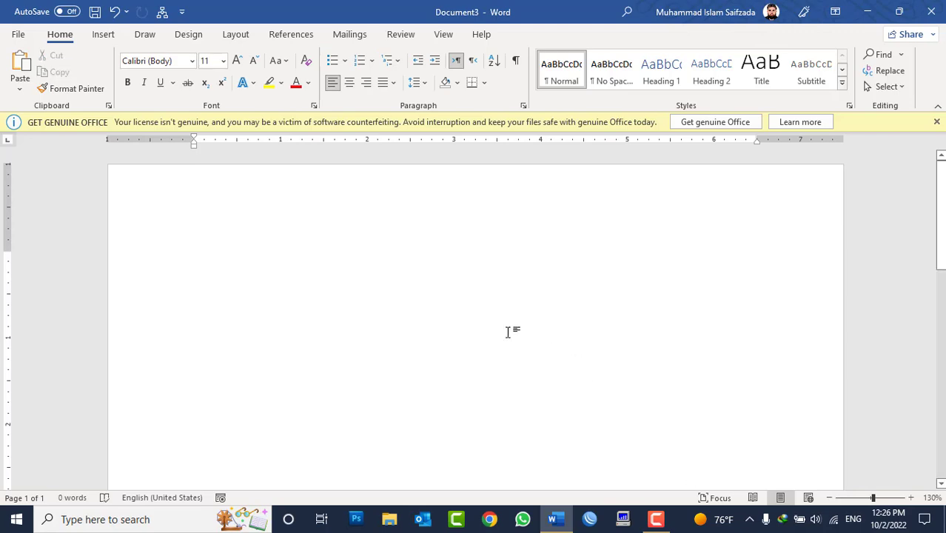
Step: Check 'Internet and network paths with hyperlinks' again in AutoFormat As You Type and close Options
left_click(17, 34)
left_click(29, 479)
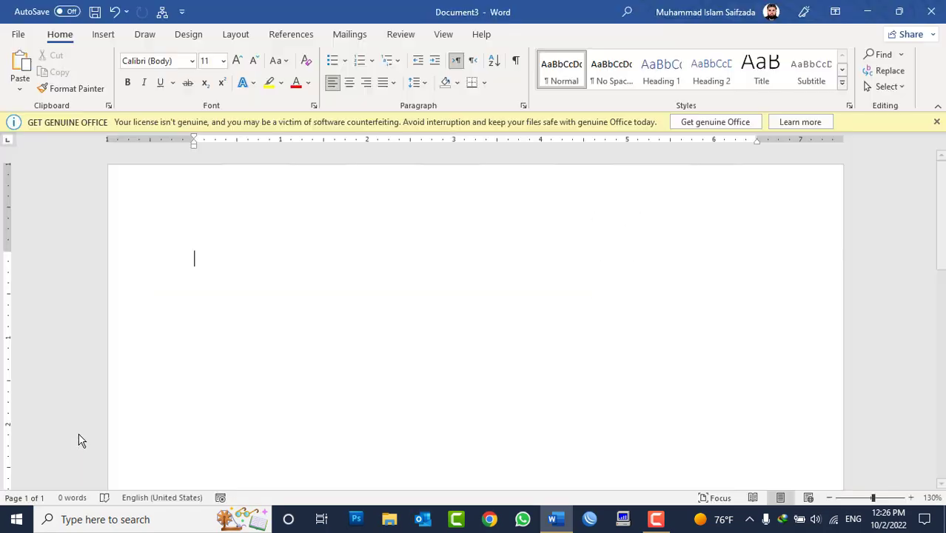
left_click(229, 90)
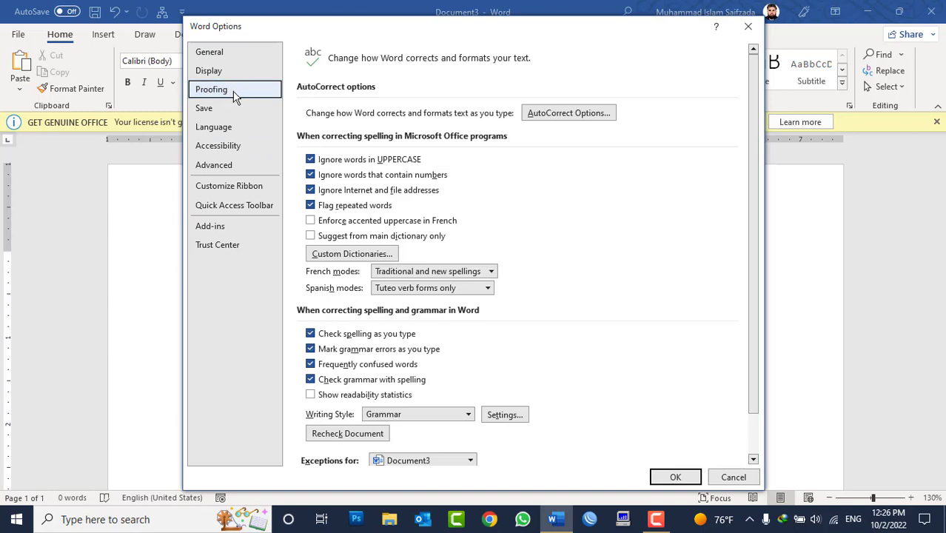
left_click(570, 114)
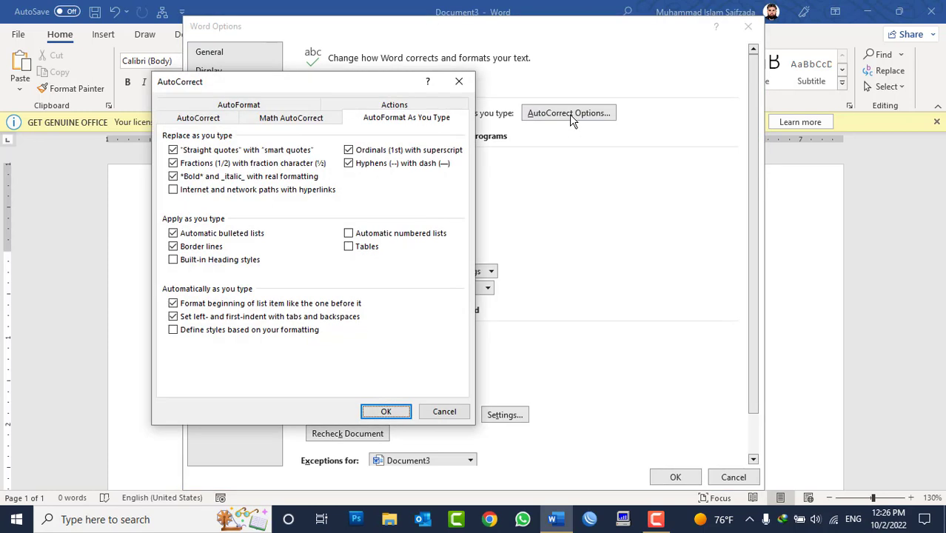
left_click(238, 190)
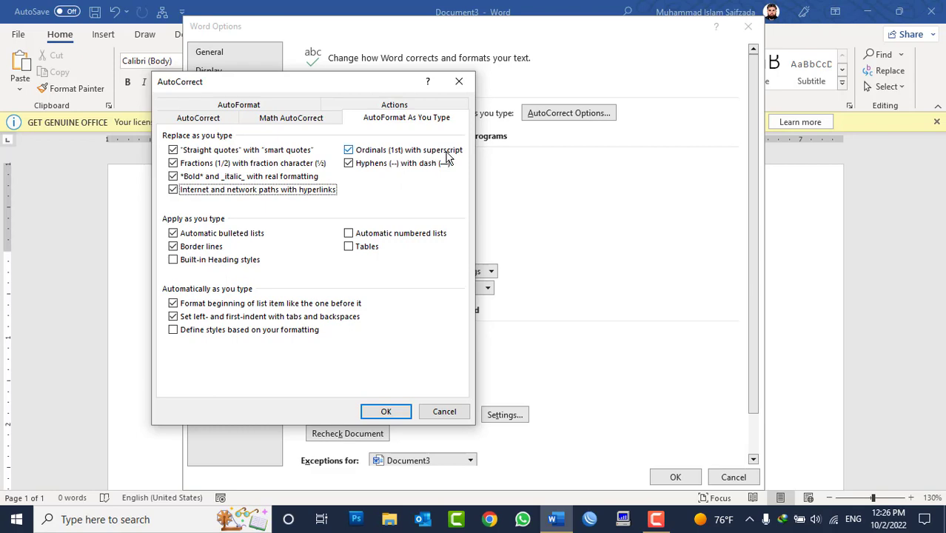
key("Return")
left_click(670, 477)
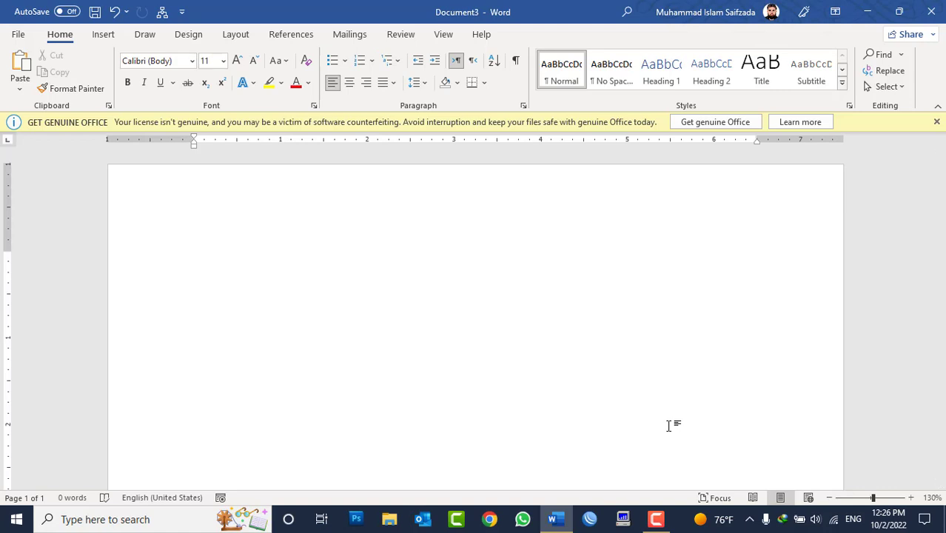
Step: Type the tab-separated headings Student Name, Program and Result
type("Student ")
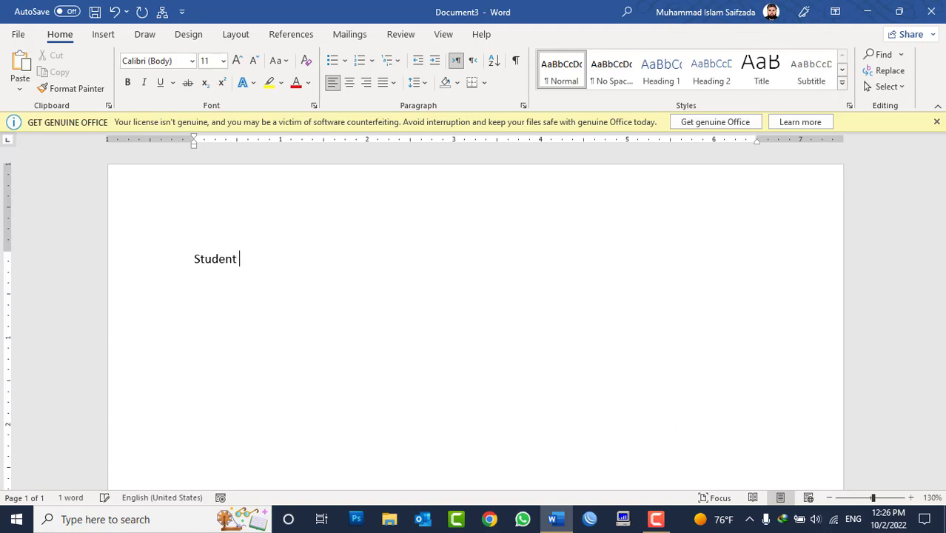
type("Name\tProg")
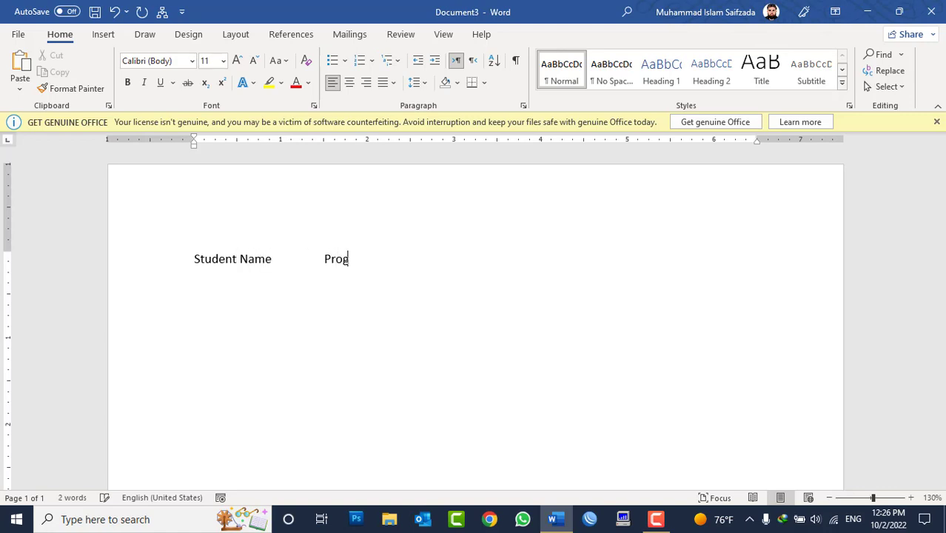
type("ram")
key("Tab")
type("Result")
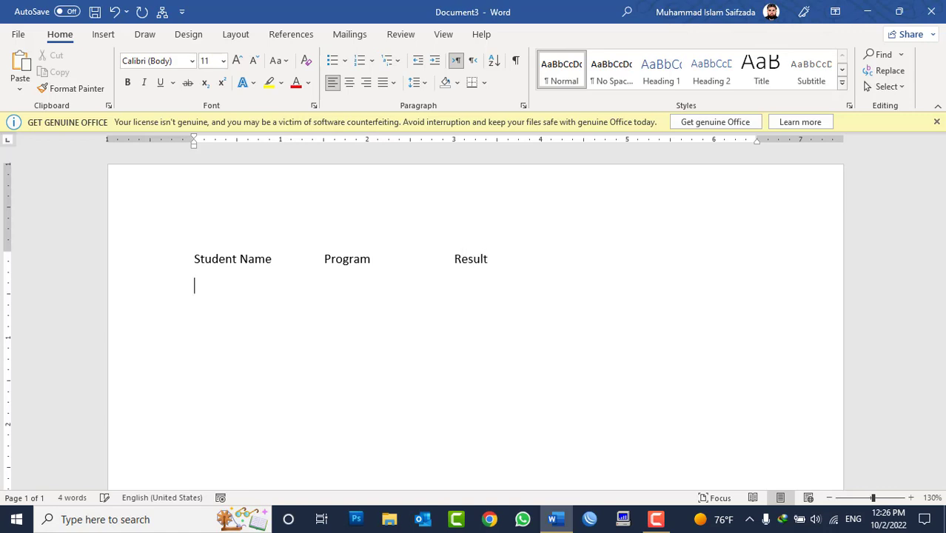
type("=rand(1)")
key("Return")
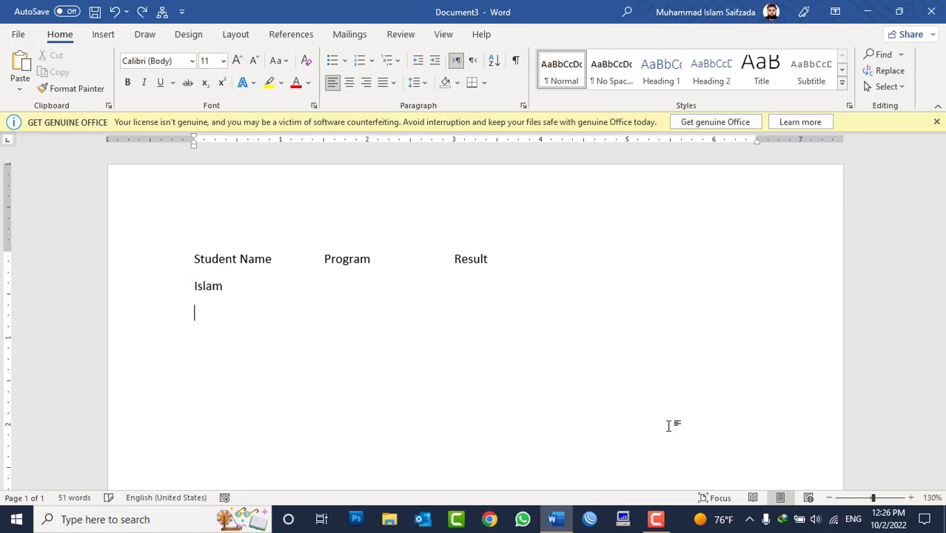
Step: Enter the student names on their own lines below the headings
type("LKJa")
key("BackSpace")
key("BackSpace")
key("BackSpace")
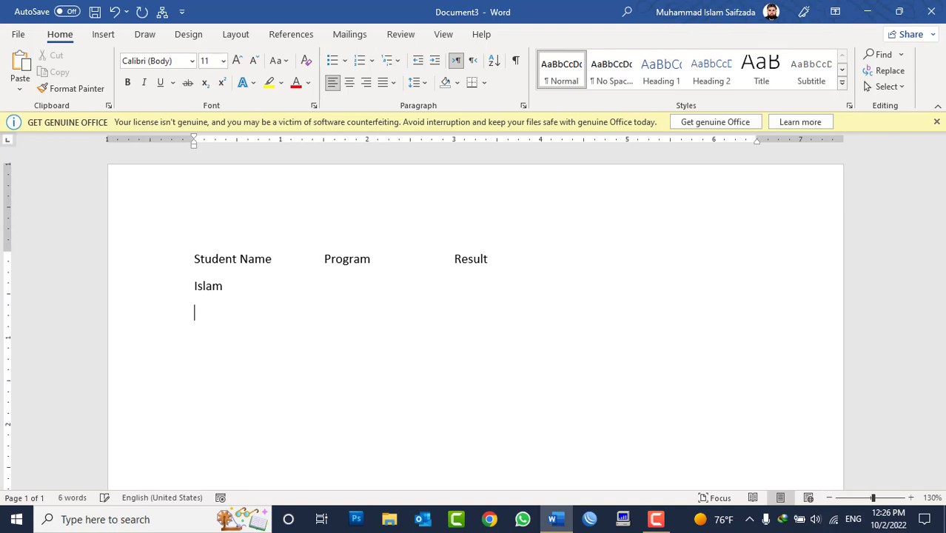
left_click(335, 280)
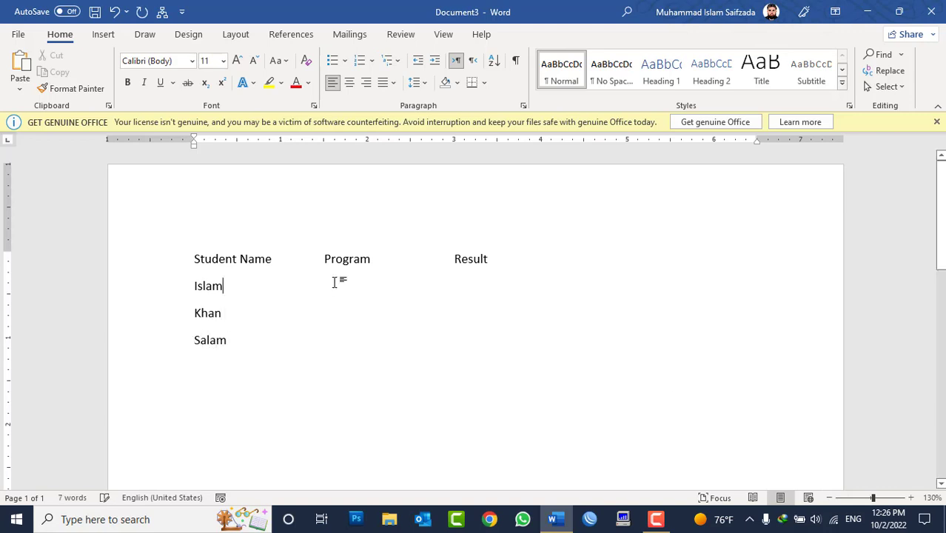
key("Return")
key("ctrl+z")
Step: Fill in DIT as the Program for all three students
key("Tab")
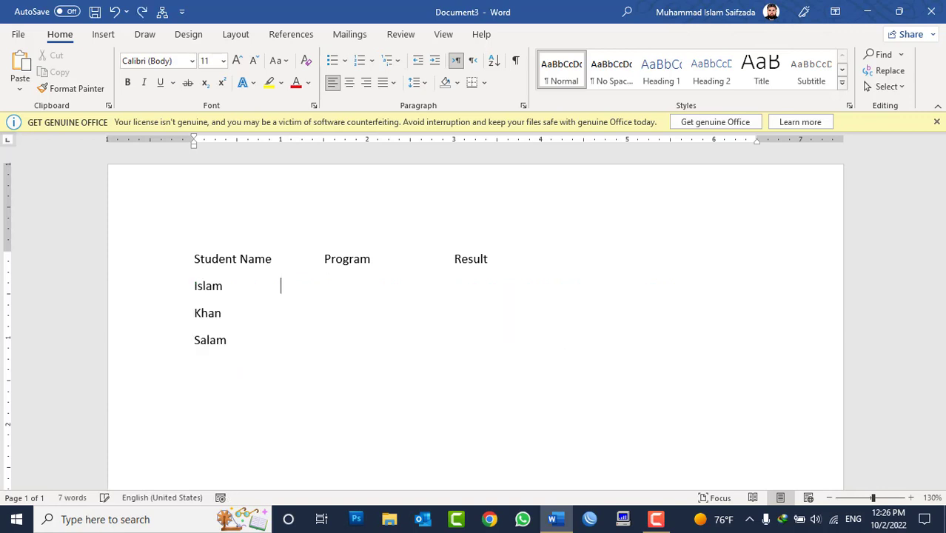
key("Tab")
type("DIT")
key("Tab")
key("Tab")
key("Tab")
type("DIT")
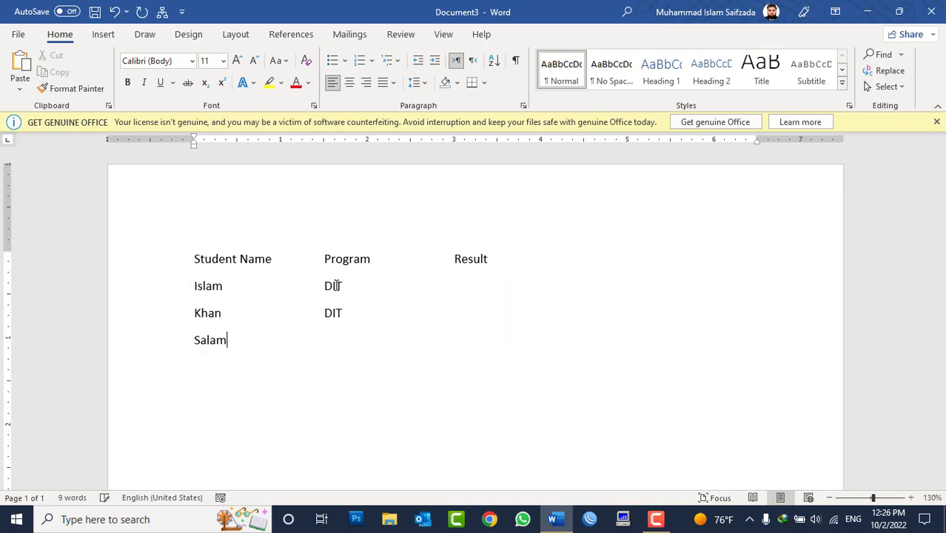
key("Tab")
key("Tab")
type("DIT")
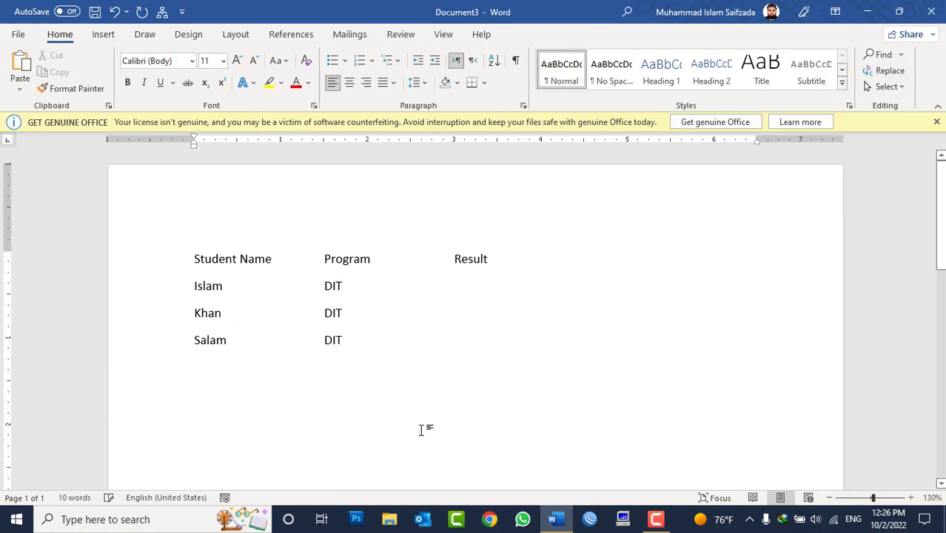
Step: Enter 1st as the first student's Result
left_click(444, 296)
key("Tab")
key("Tab")
key("Tab")
type("1")
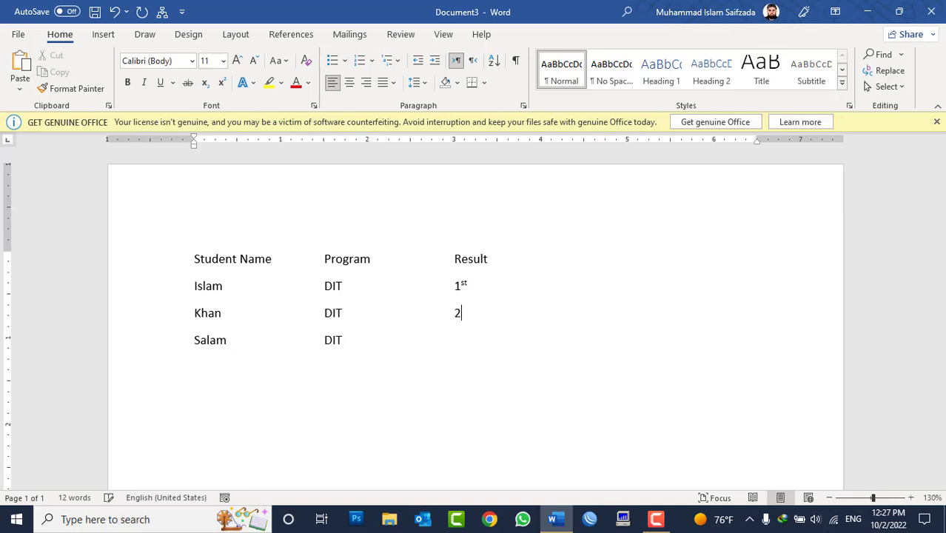
Step: Finish the results as 2nd and 3rd with superscript ordinals, then bring up Word Options
type("nd")
type(" 3r")
type("d")
left_click(18, 34)
left_click(61, 482)
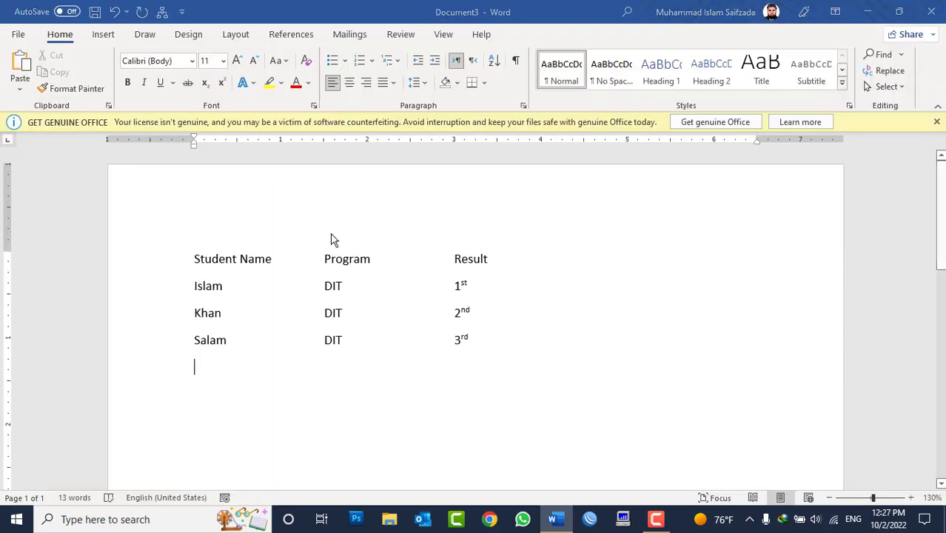
Step: Turn off superscript Ordinals in AutoFormat As You Type and close both option windows
left_click(222, 89)
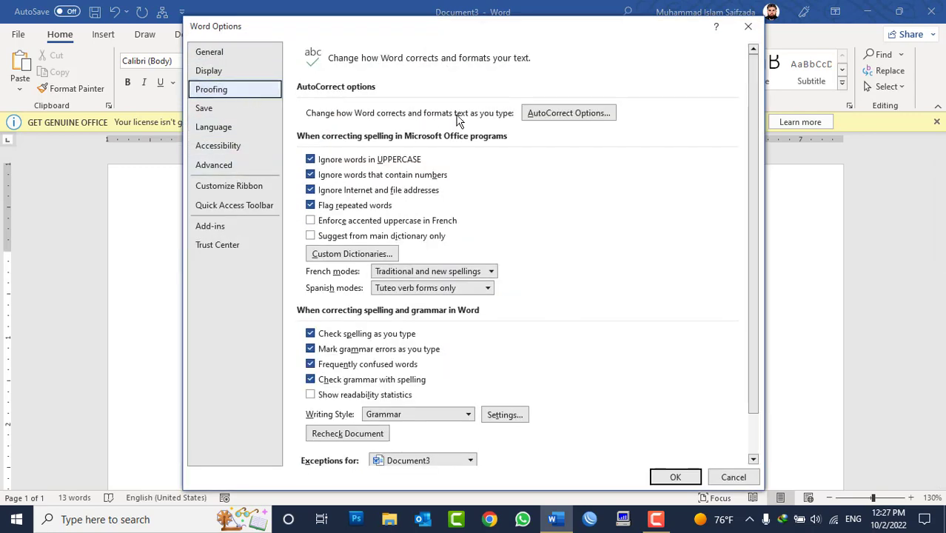
left_click(569, 113)
left_click(377, 150)
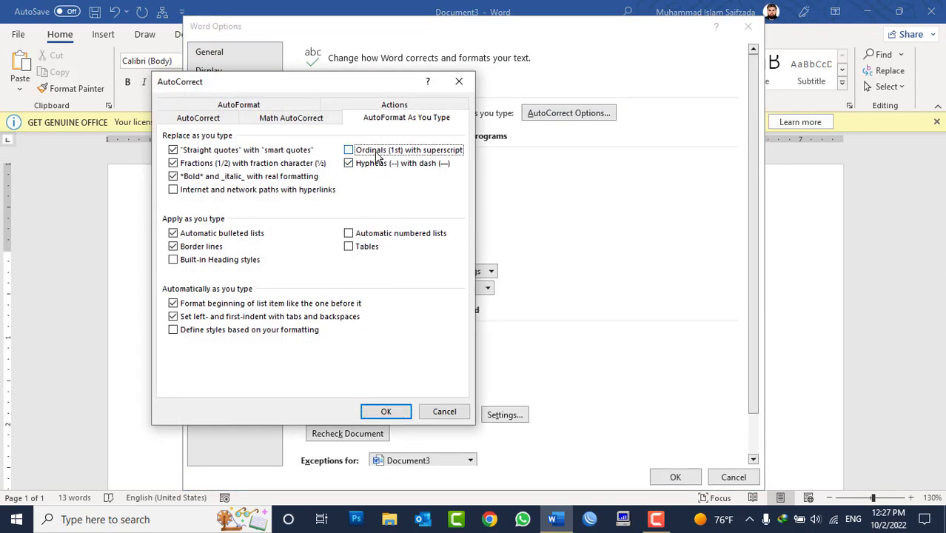
left_click(386, 411)
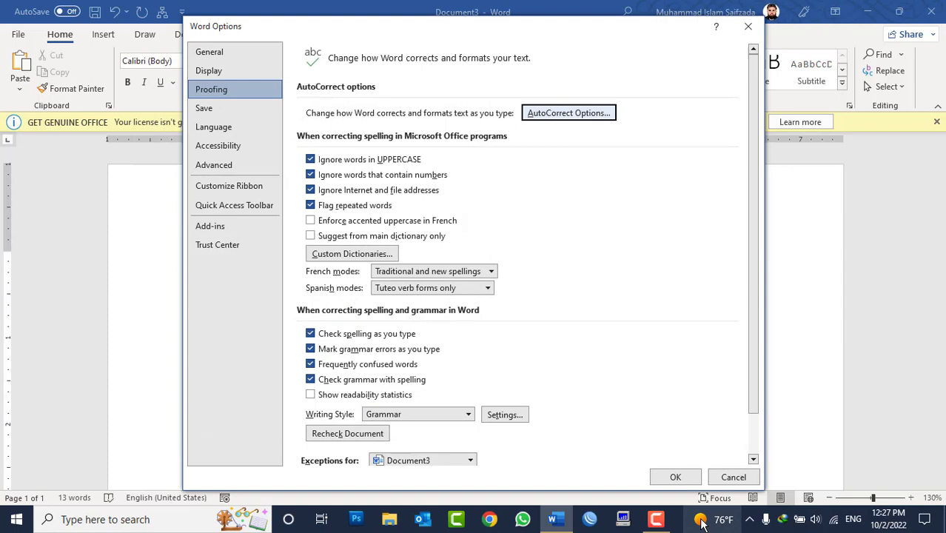
left_click(676, 476)
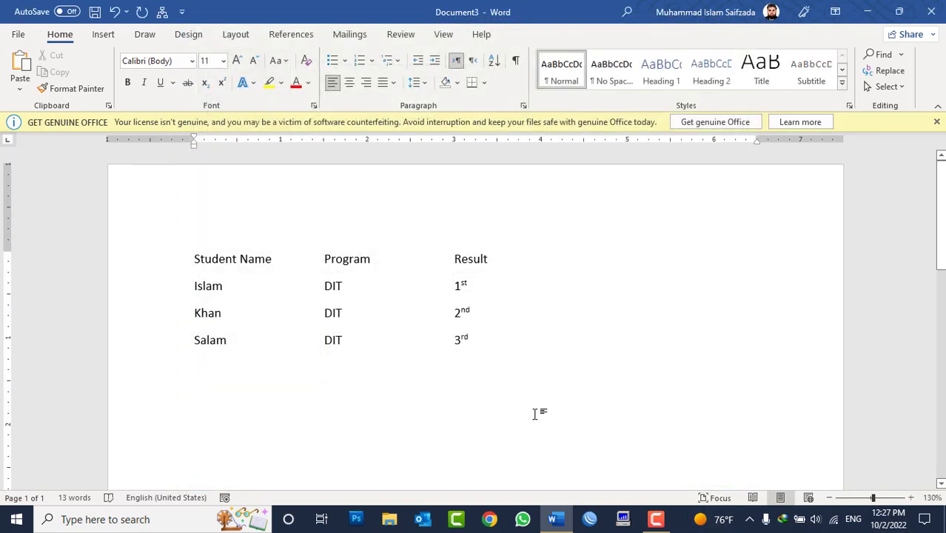
Step: Retype the third result as plain, non-superscript 3rd, then clear the whole page
left_click(482, 337)
key("BackSpace")
key("BackSpace")
key("ctrl+shift+plus")
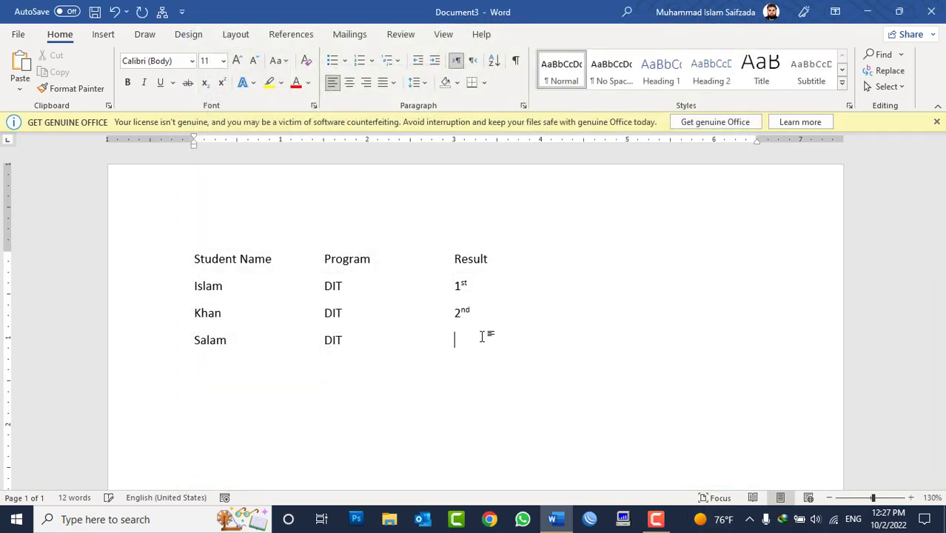
type("r")
type("rd")
key("ctrl+a")
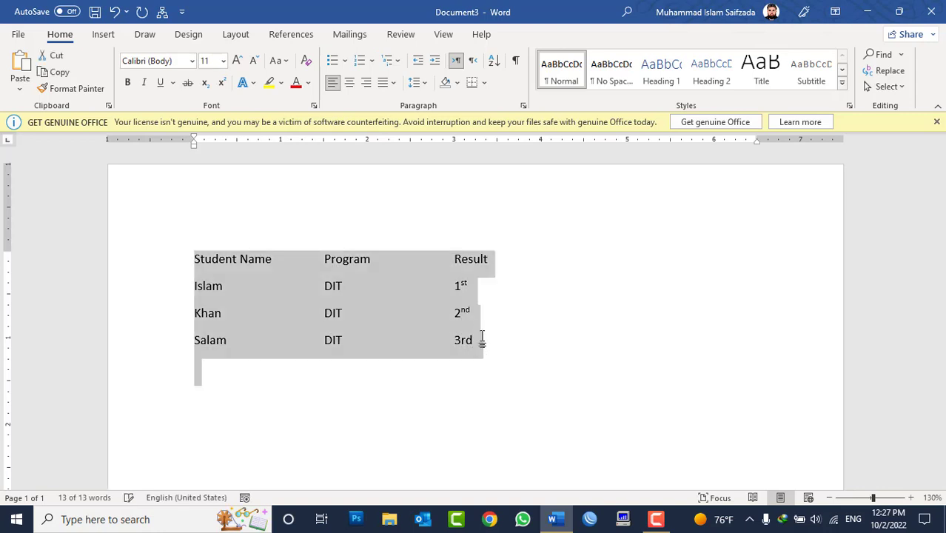
key("Delete")
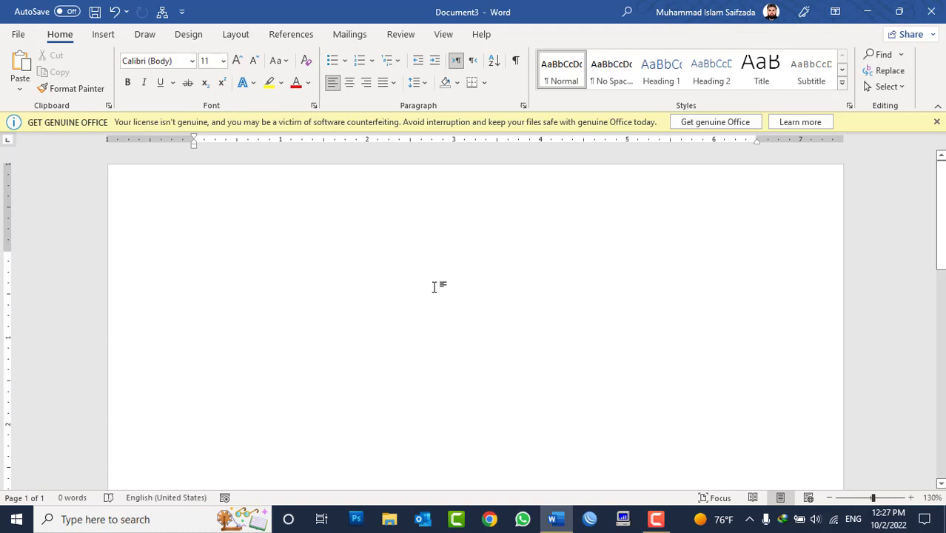
Step: Type 'Student Name--Program' so Word turns the double hyphen into an em dash
type("S")
type("tu")
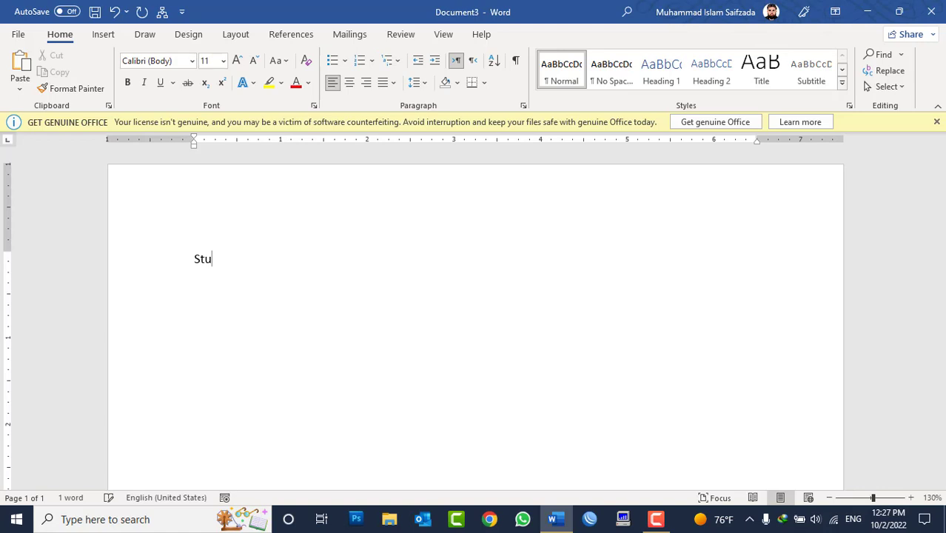
type("dent Name")
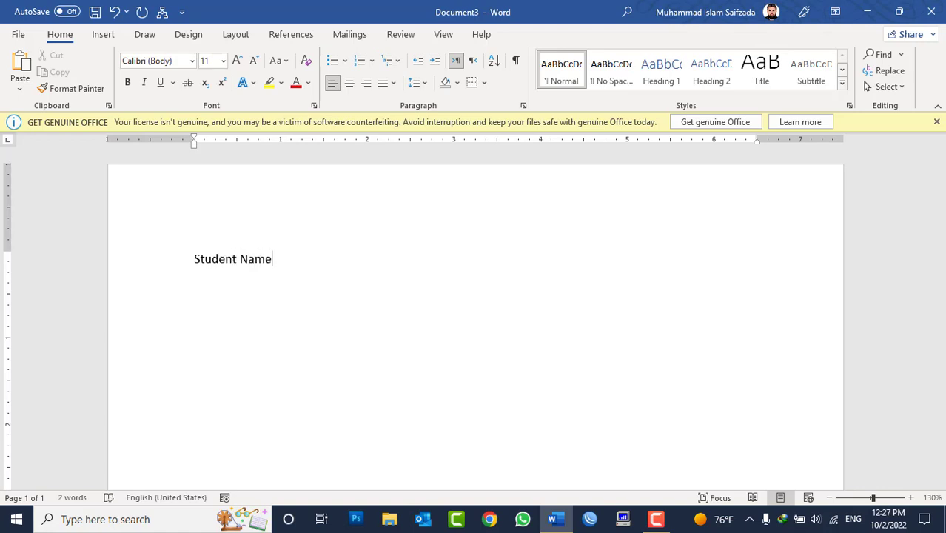
type("--")
type("Prog")
type("ram")
key("Return")
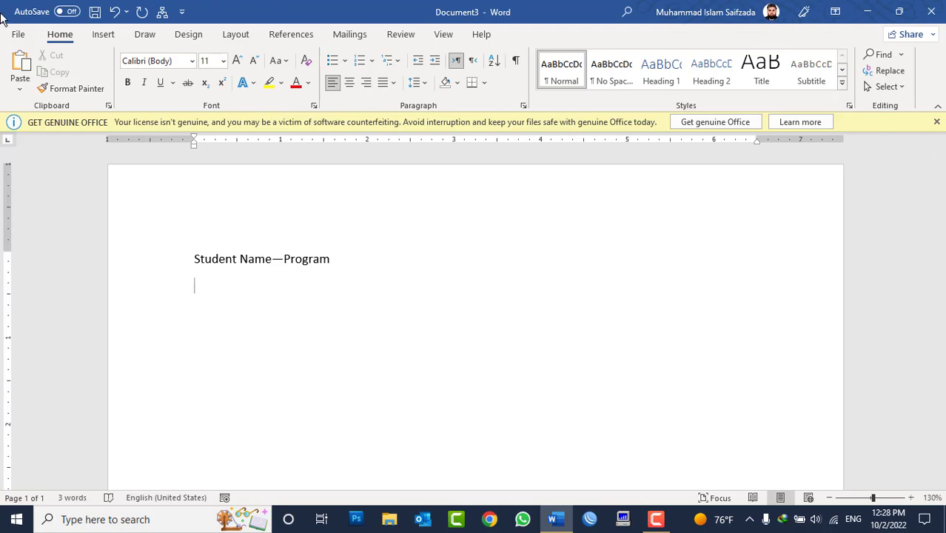
left_click(7, 38)
left_click(68, 481)
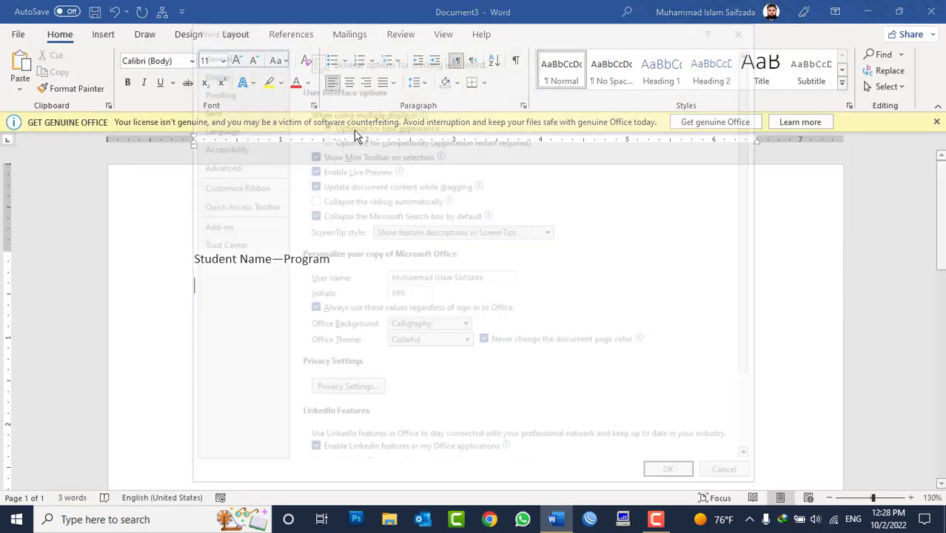
Step: In AutoFormat As You Type, re-enable Ordinals and disable hyphen-to-dash replacement
left_click(222, 88)
left_click(569, 113)
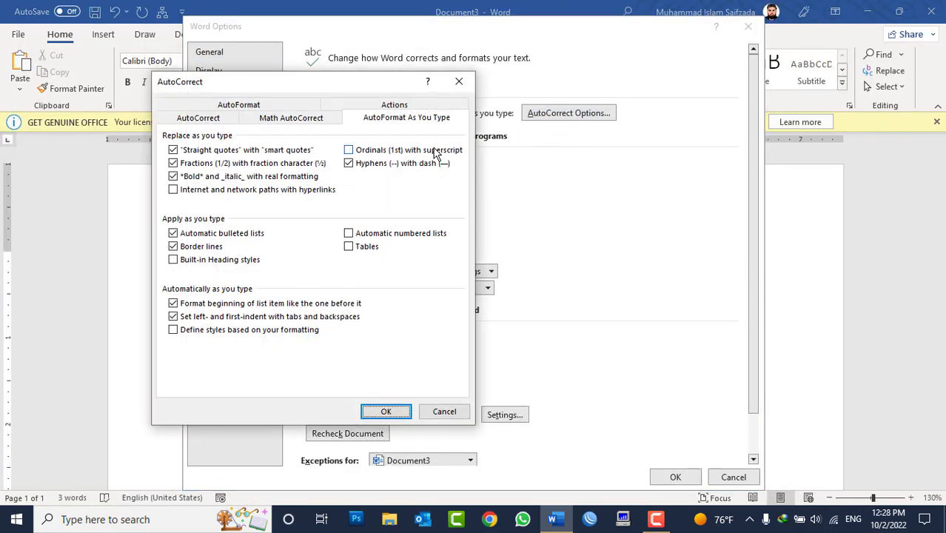
left_click(404, 151)
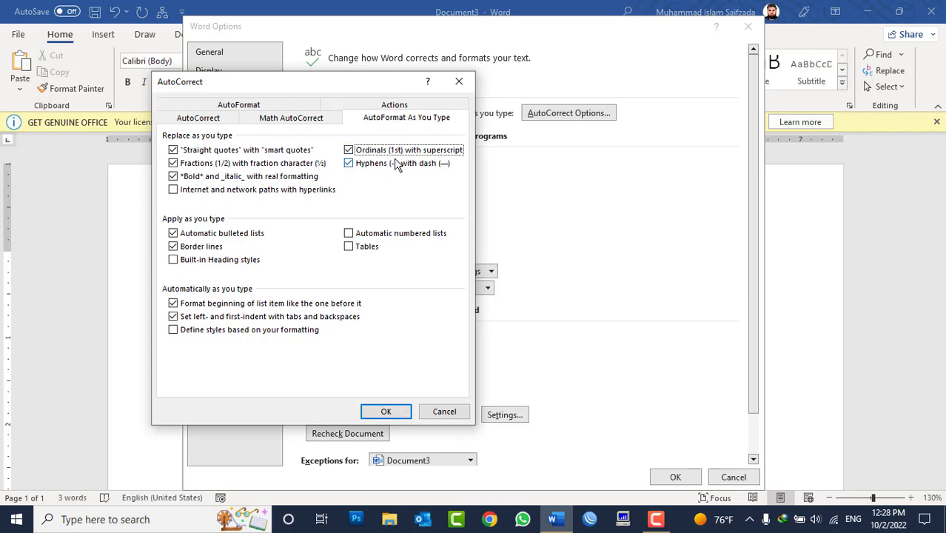
left_click(394, 164)
left_click(386, 412)
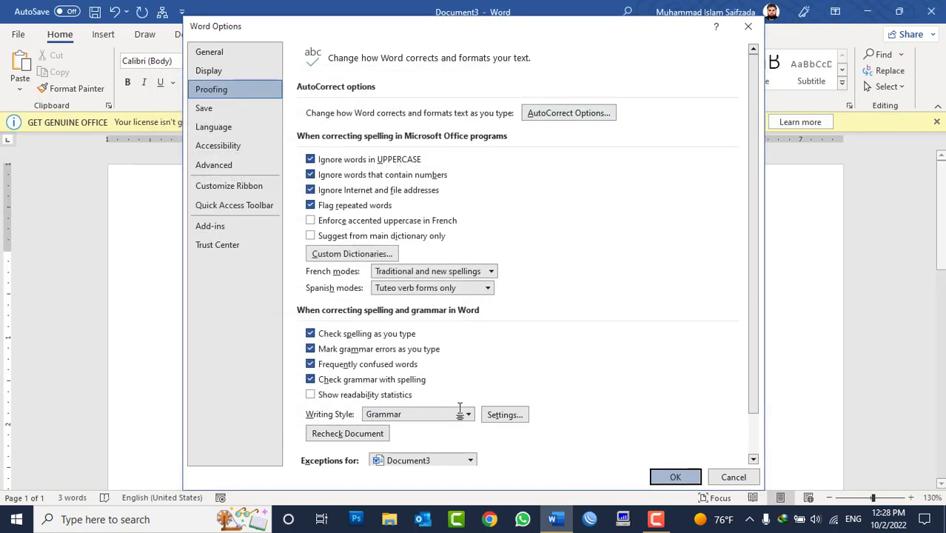
left_click(673, 477)
Step: Retype the Student Name Program line to check the hyphens stay plain, then clear the page
type("Student")
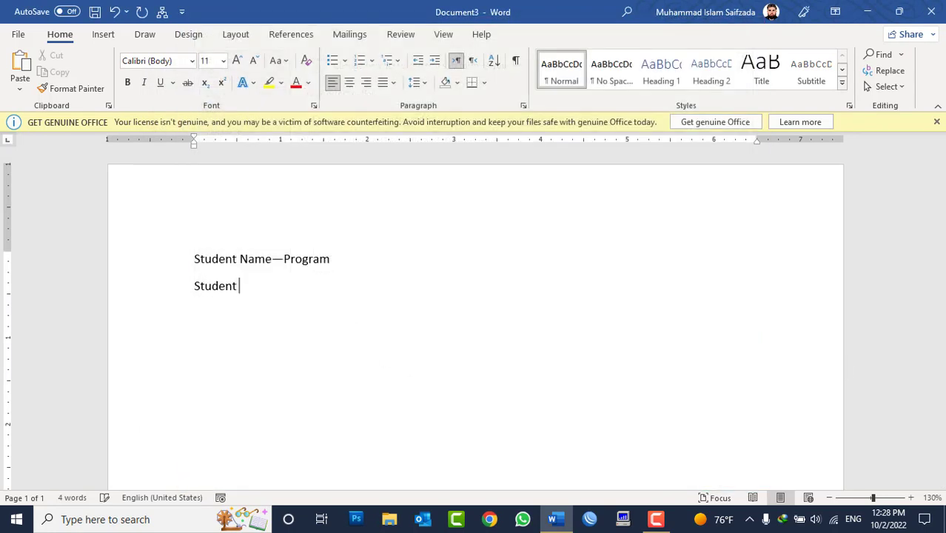
type(" Name ")
type("Program")
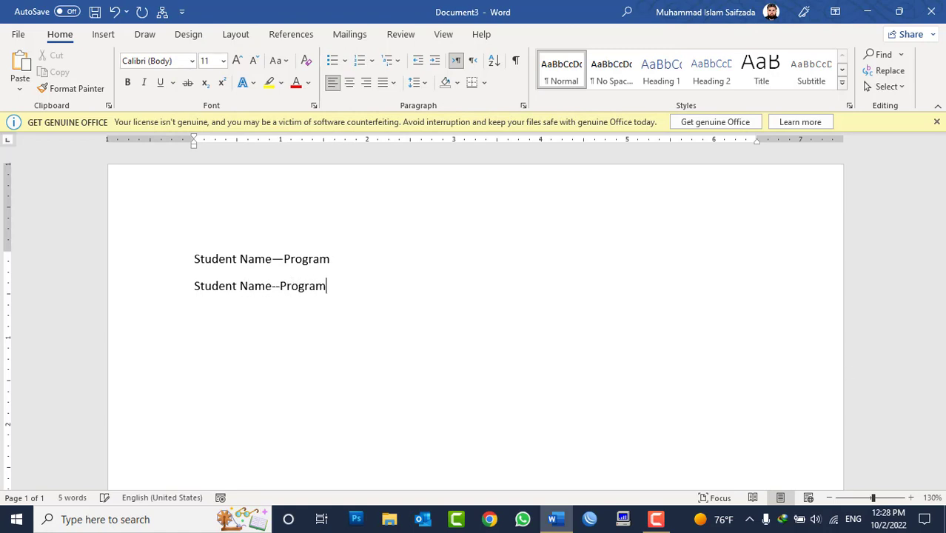
key("Return")
key("ctrl+a")
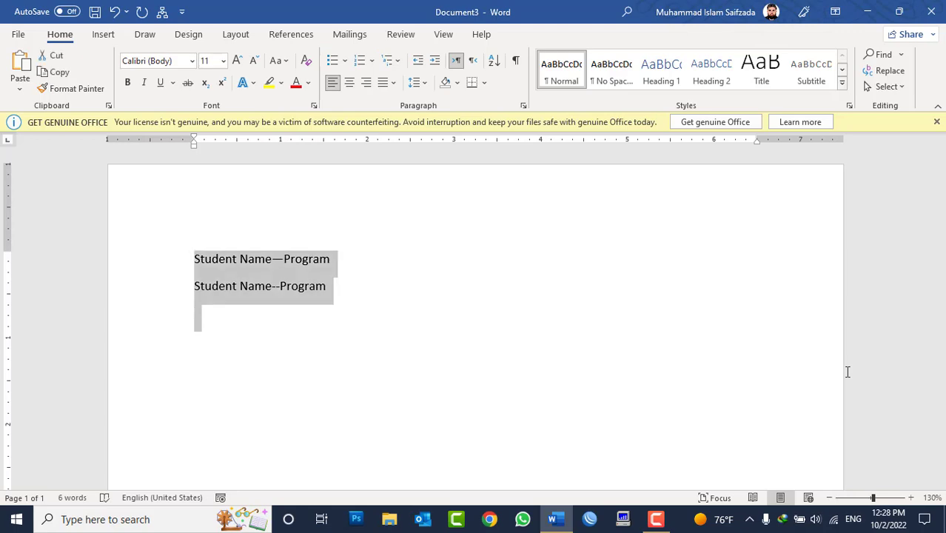
key("Delete")
Step: Tick Built-in Heading styles under AutoFormat As You Type and close both option windows
left_click(18, 34)
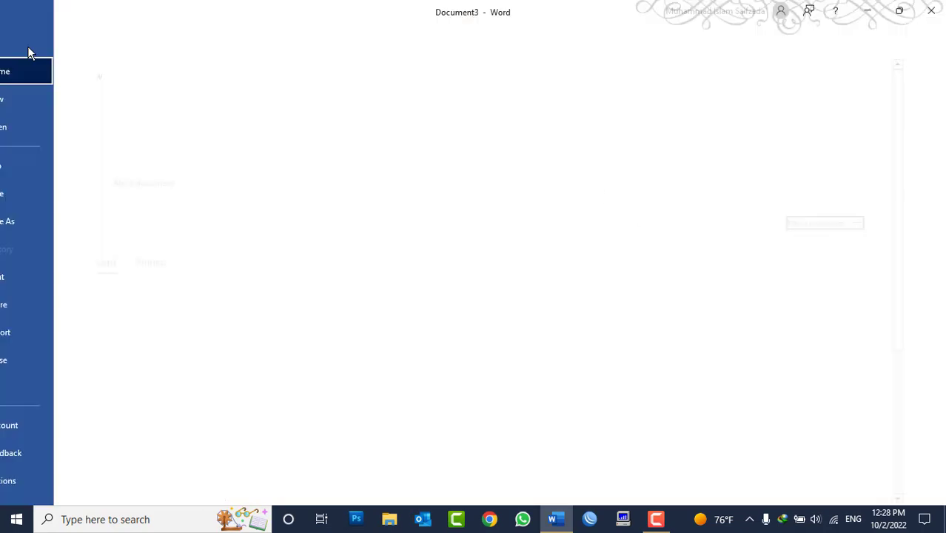
left_click(28, 477)
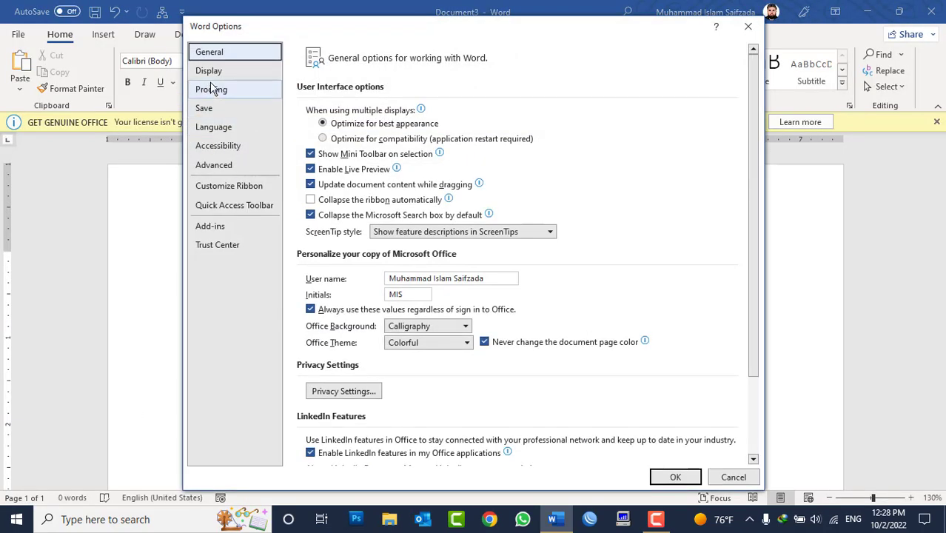
left_click(211, 89)
left_click(548, 113)
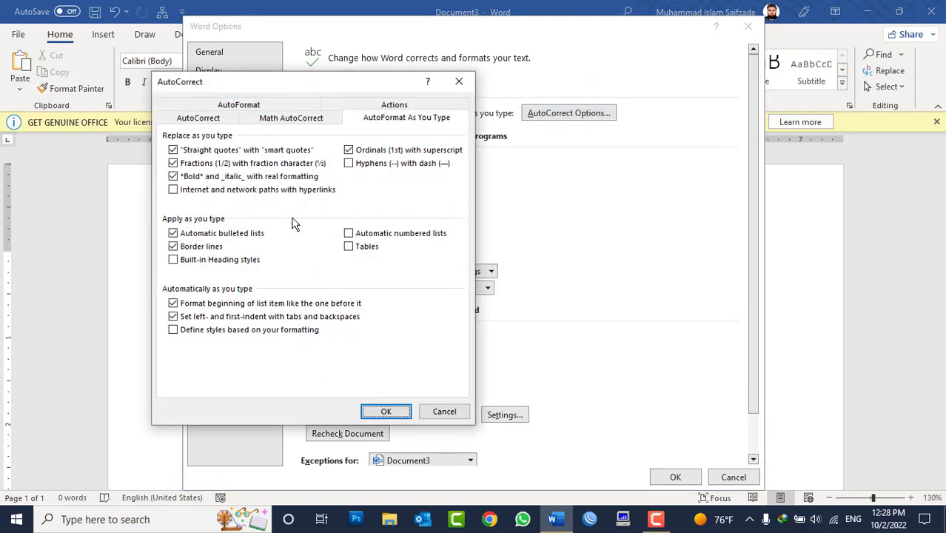
left_click(215, 261)
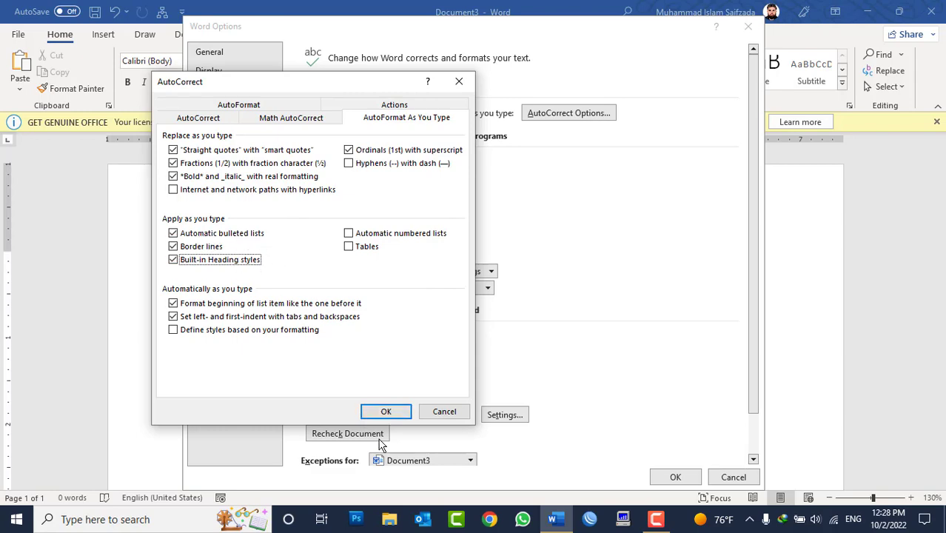
left_click(385, 412)
left_click(685, 483)
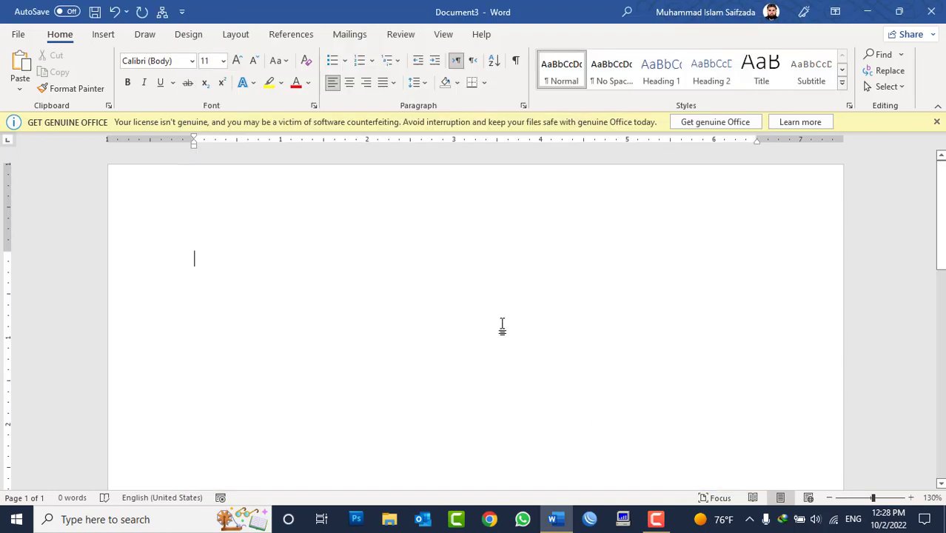
Step: Generate sample filler paragraphs with =rand() and select them all
type("=rand")
type(")")
key("Return")
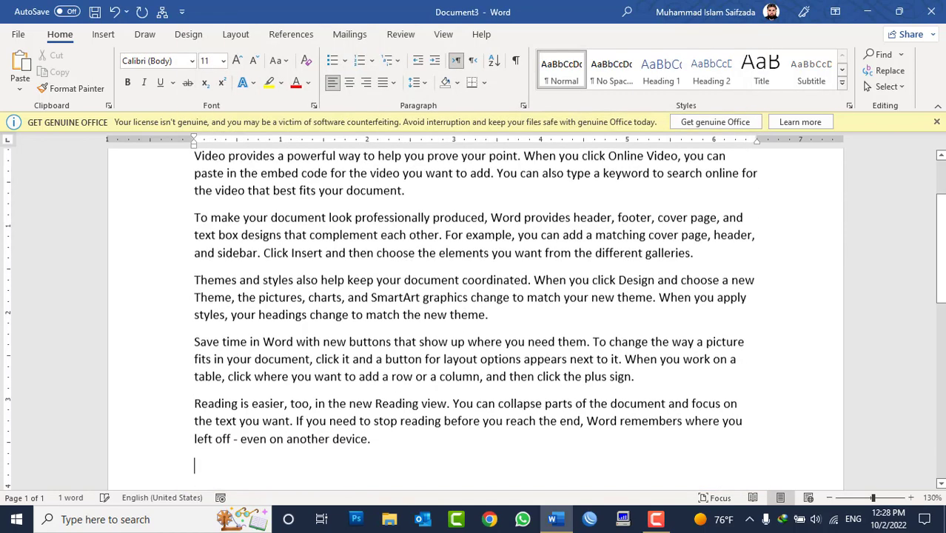
key("ctrl+a")
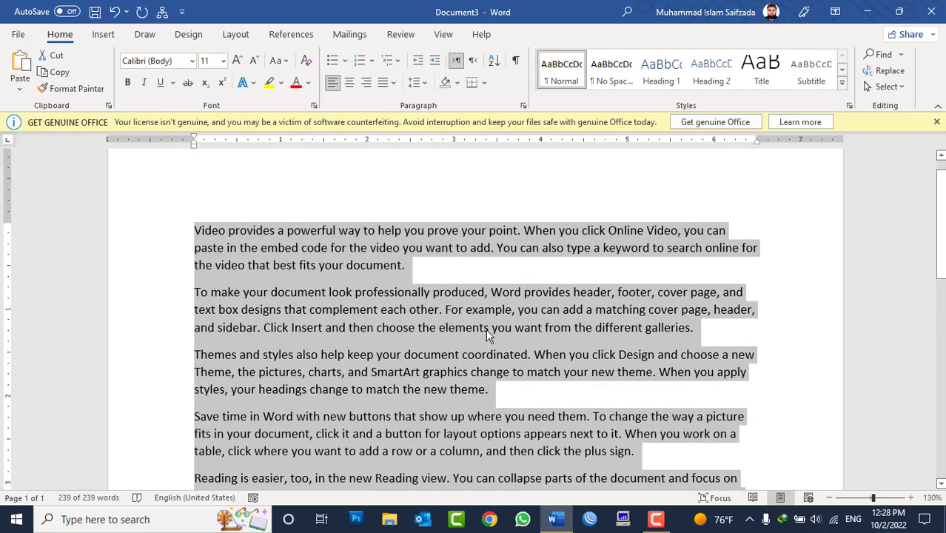
scroll(486, 328, "down", 1)
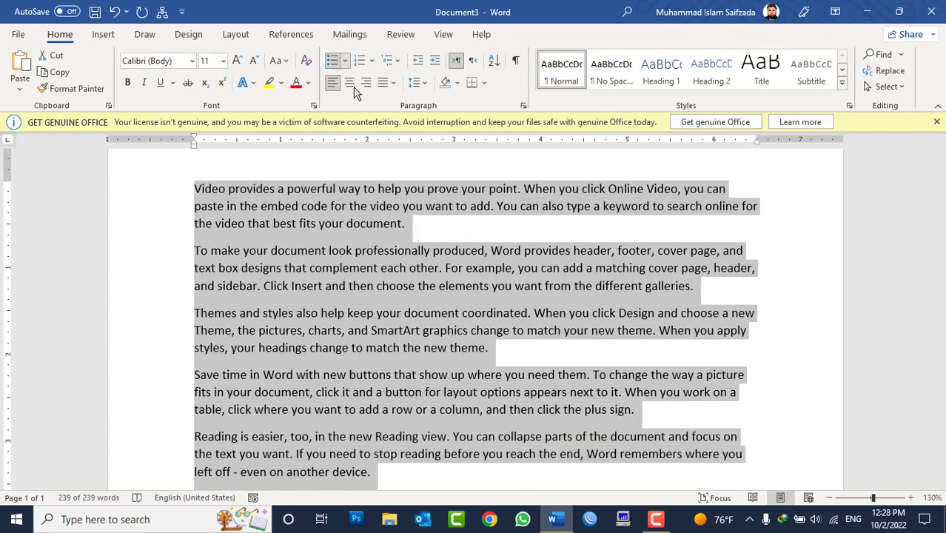
Step: Bullet the paragraphs with solid round bullets, then switch them to square bullets
left_click(344, 60)
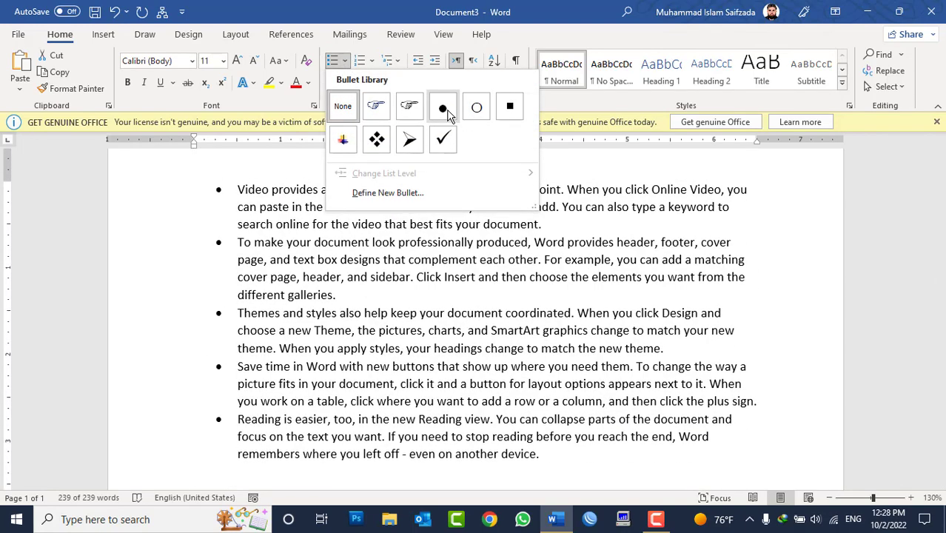
left_click(447, 112)
left_click(345, 60)
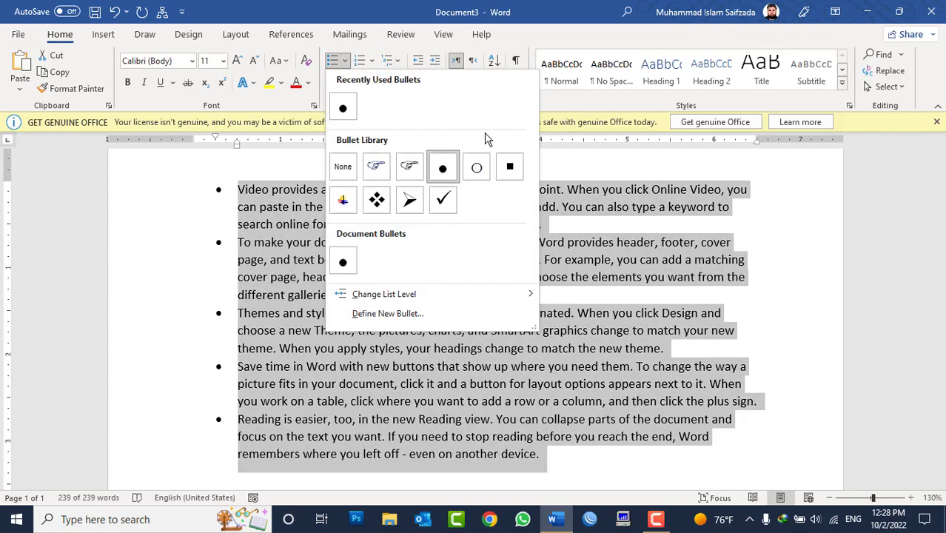
left_click(519, 166)
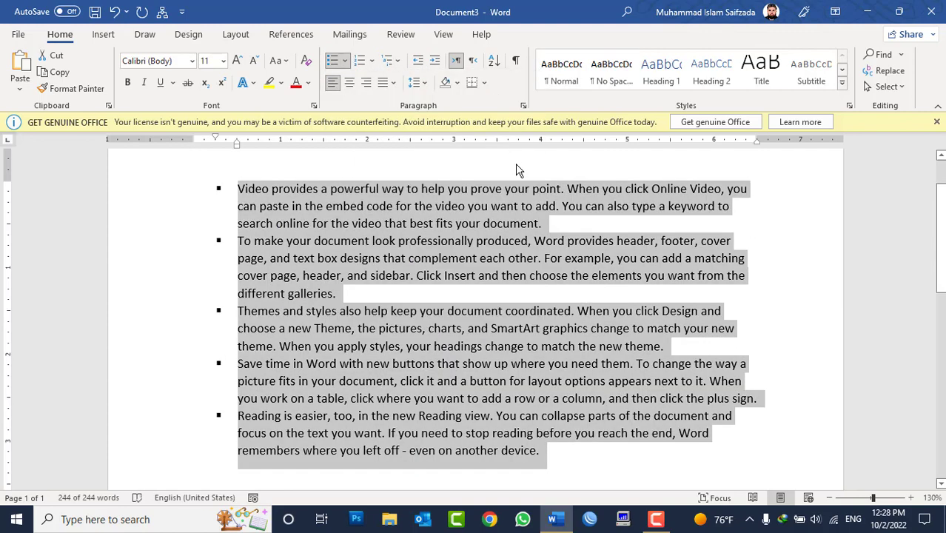
Step: Delete the paragraphs and type eight short lines after an asterisk to auto-start a bulleted list
key("Delete")
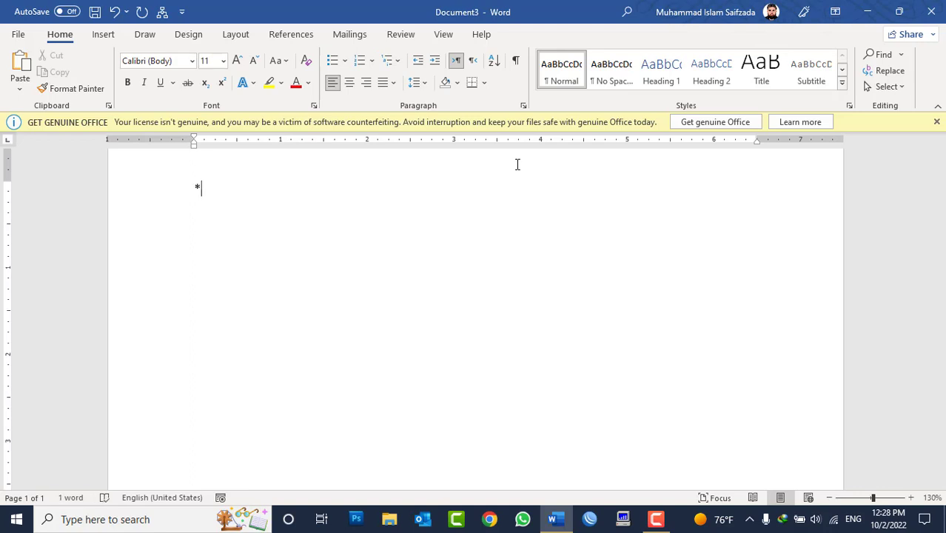
type("asdfasd asd")
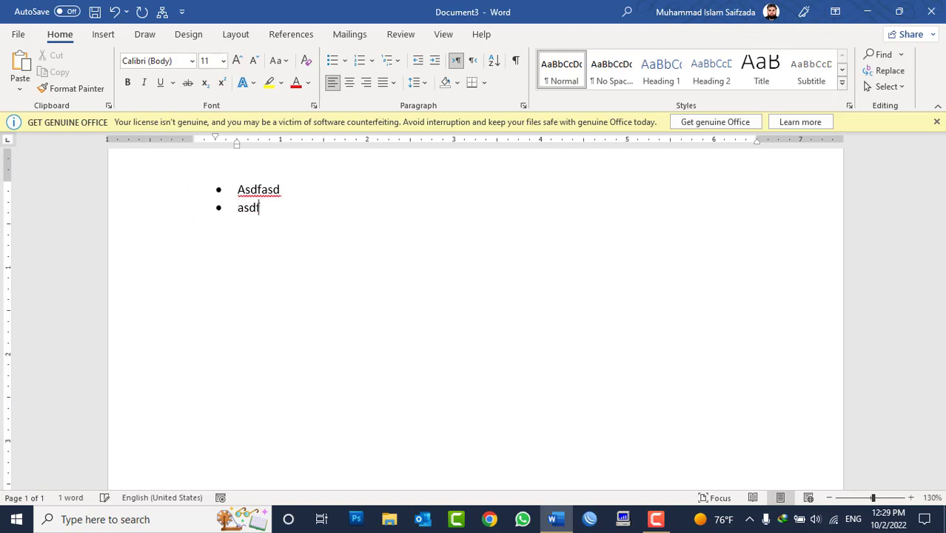
type("fas asdfas asfas asdfas asdfas ")
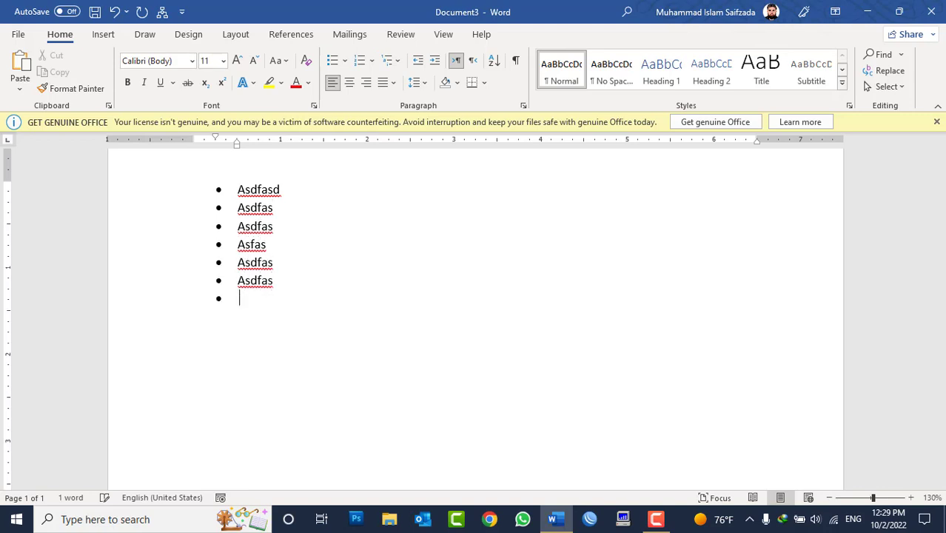
type("asdf asdfasd")
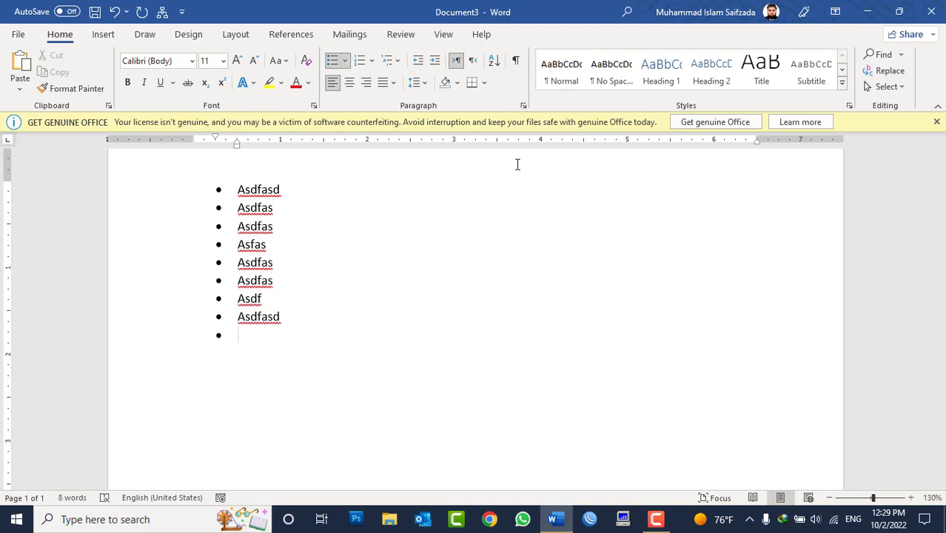
key("ctrl+a")
Step: Change the list to checkmark bullets
left_click(344, 61)
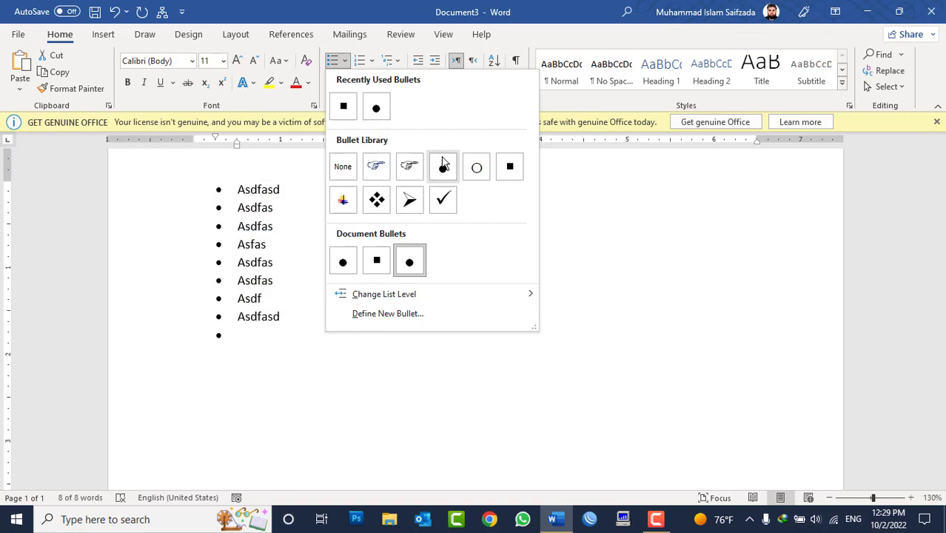
left_click(449, 206)
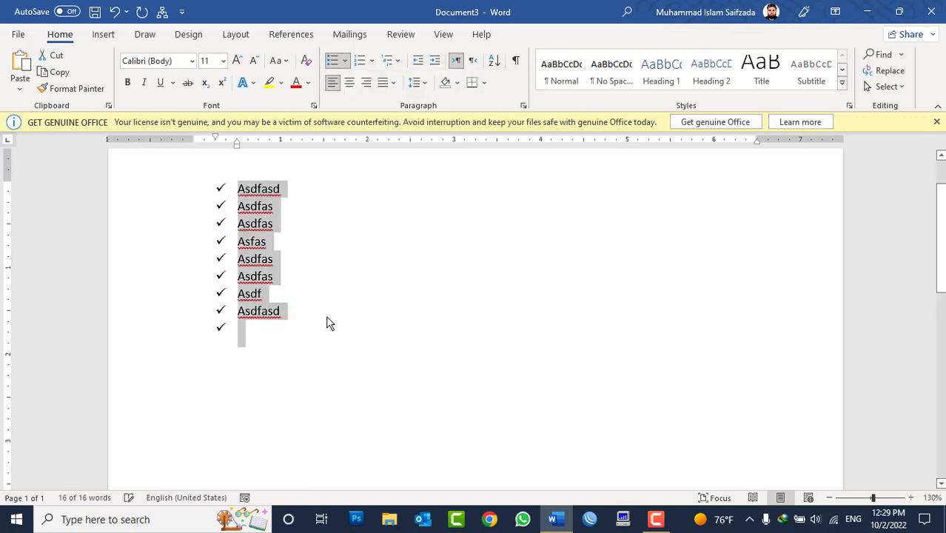
left_click(324, 338)
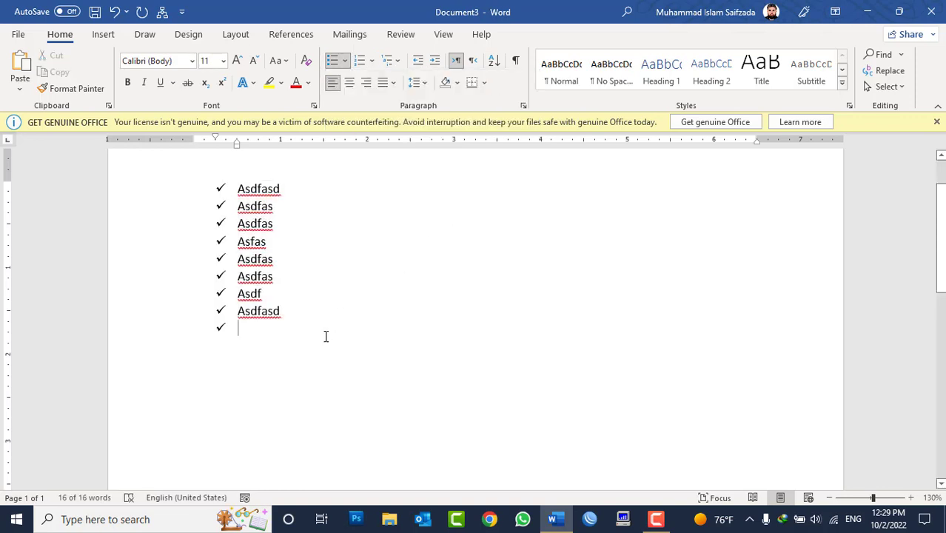
Step: Turn off Automatic bulleted lists in AutoFormat As You Type and close the option windows
left_click(18, 34)
left_click(45, 480)
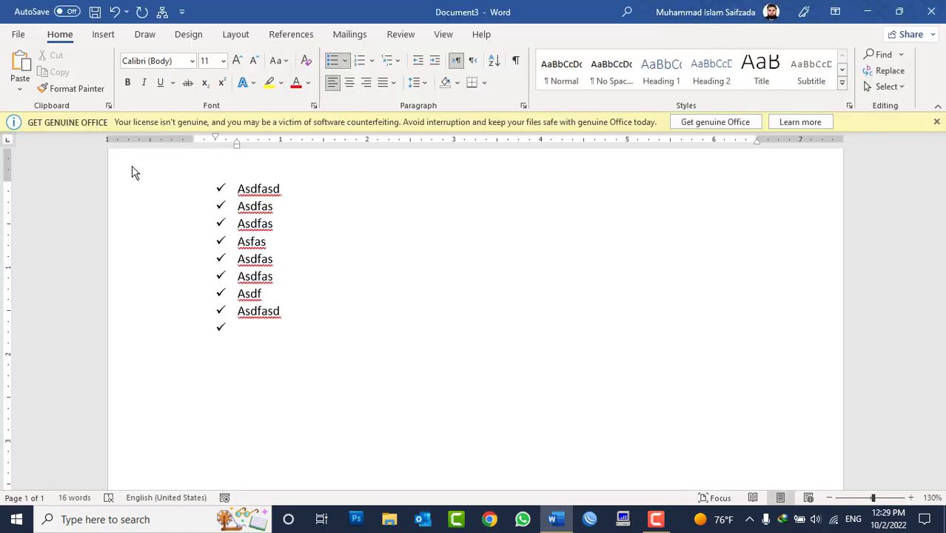
left_click(212, 89)
left_click(562, 115)
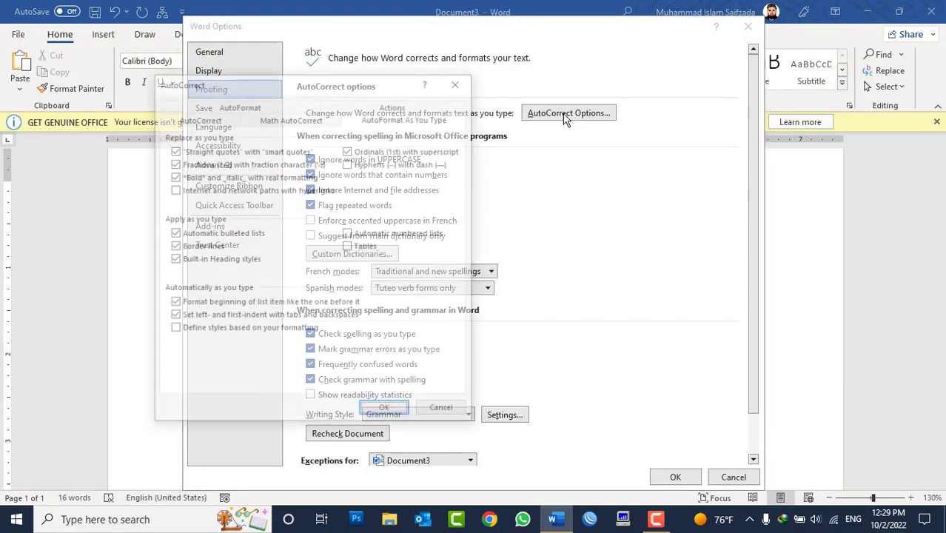
left_click(194, 190)
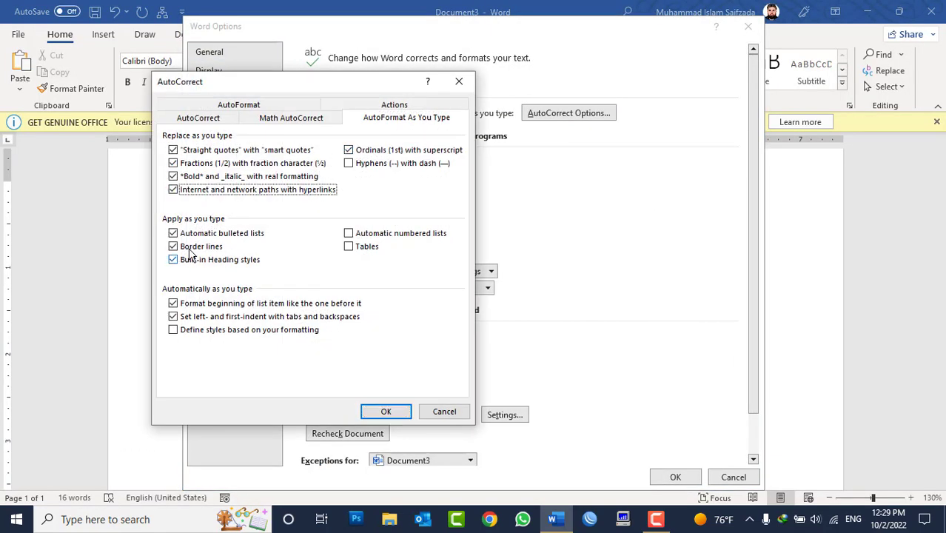
left_click(196, 236)
left_click(391, 412)
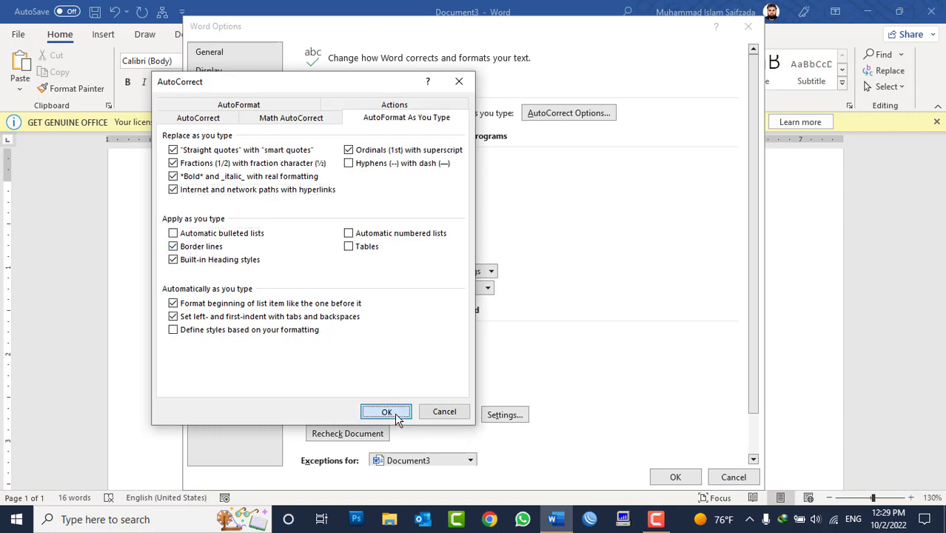
left_click(675, 477)
Step: Delete the checkmark-bulleted list and its leftover empty bullet
key("ctrl+a")
key("Delete")
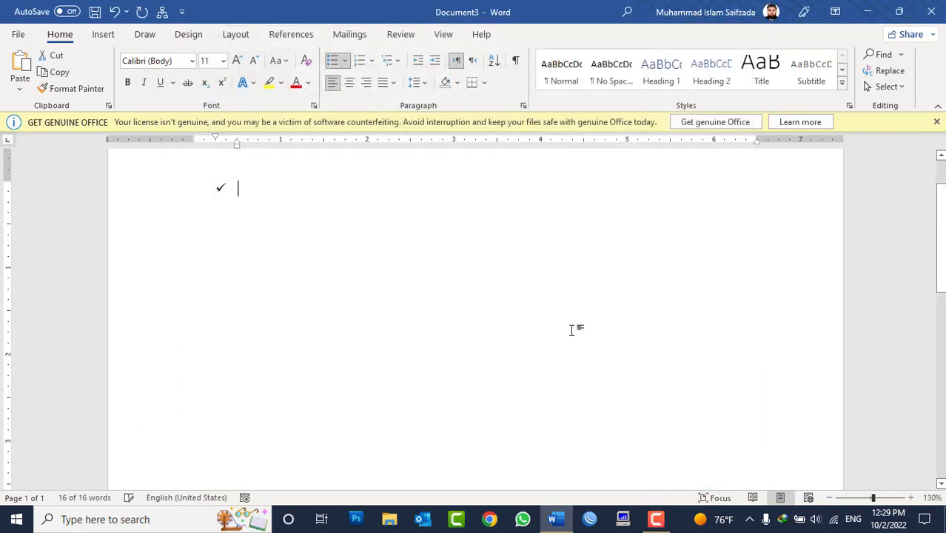
key("BackSpace")
type("*")
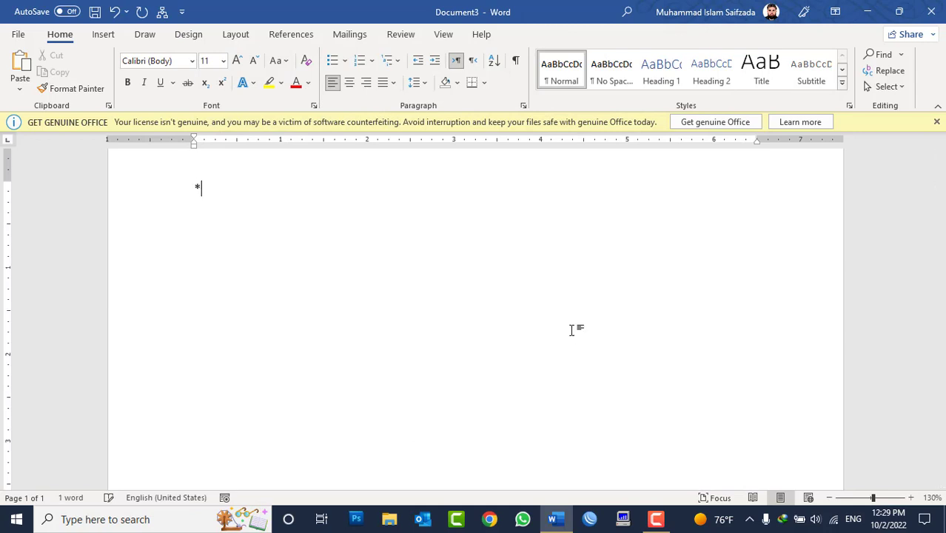
type(" asdfas as")
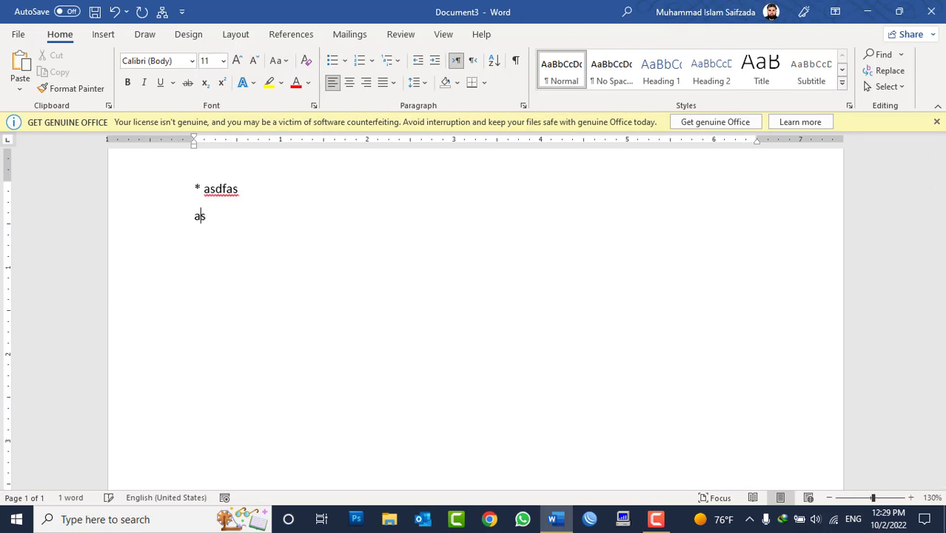
type("dfas asdfa asdfdas fadsfasd")
key("ctrl+a")
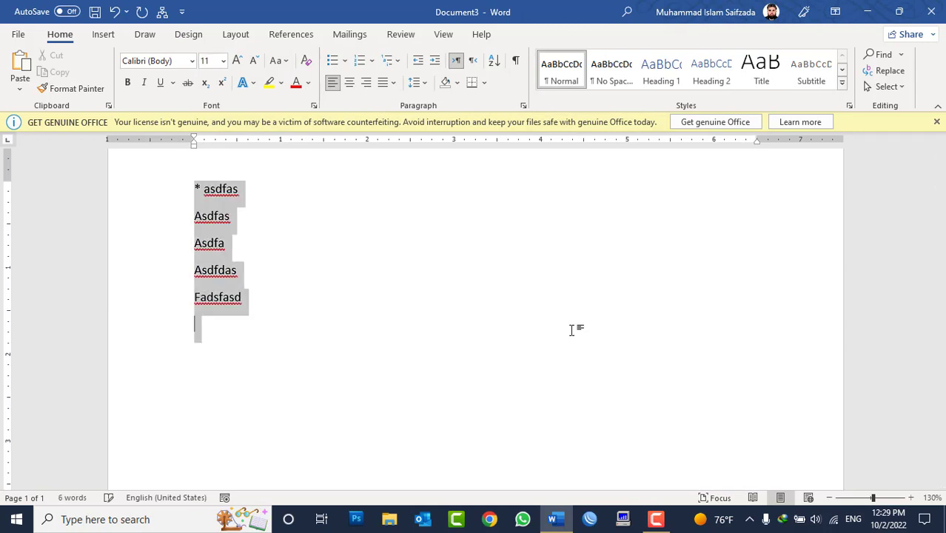
key("Delete")
type("R=r")
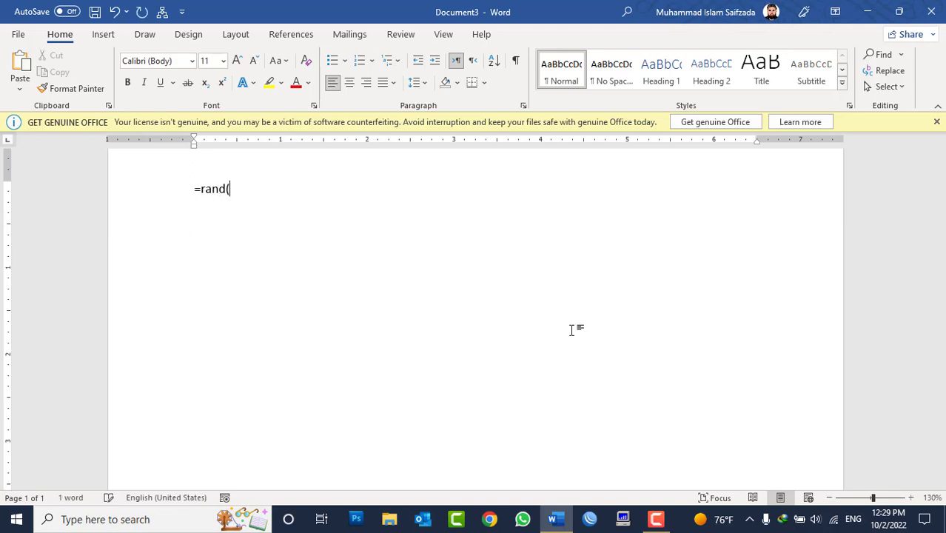
type("(1)")
key("Return")
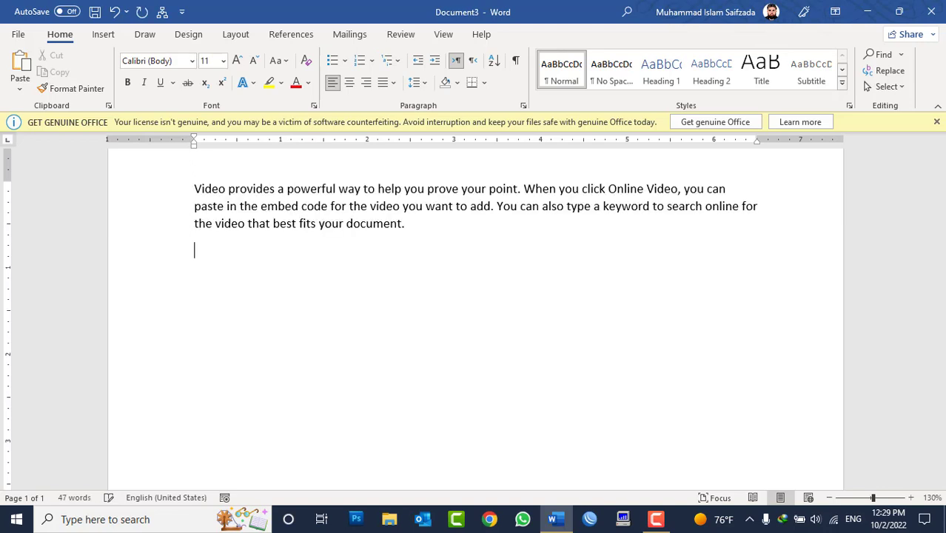
key("ctrl+a")
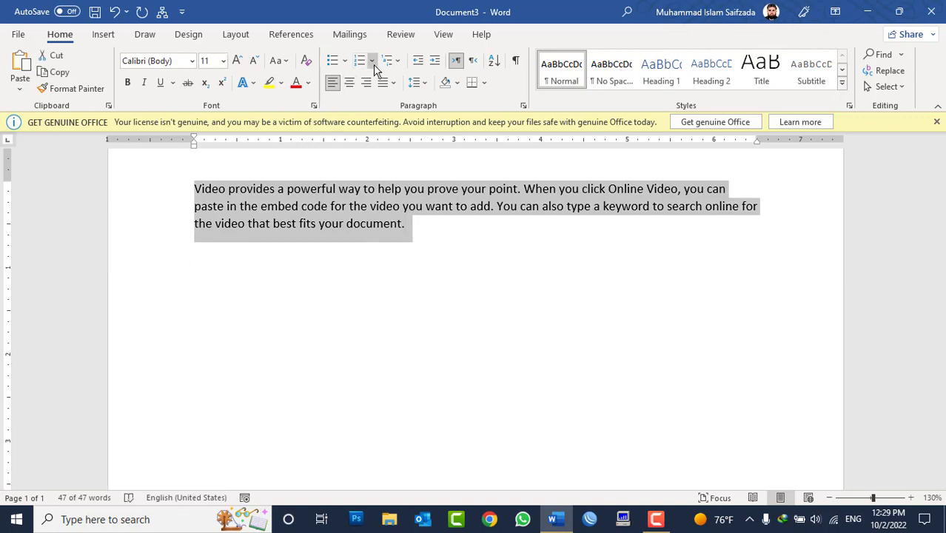
left_click(373, 61)
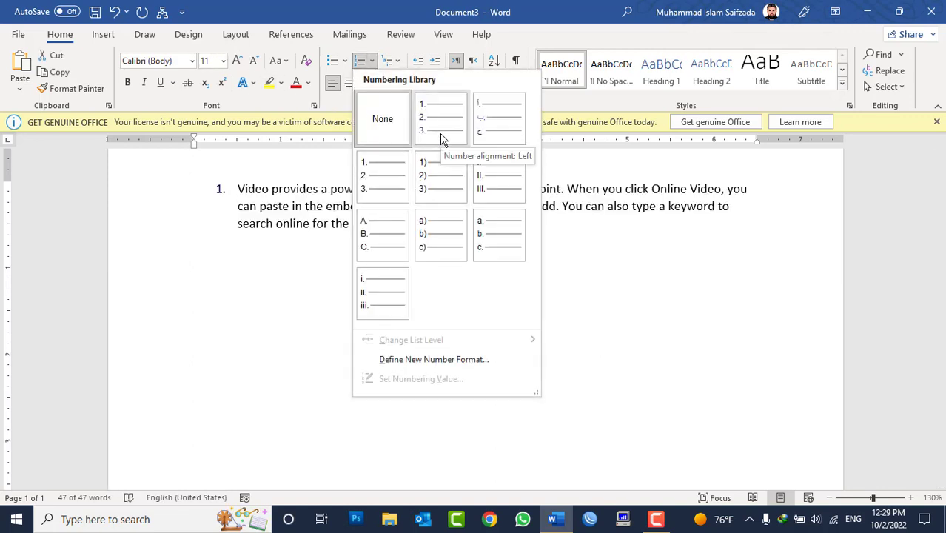
left_click(371, 184)
key("BackSpace")
key("BackSpace")
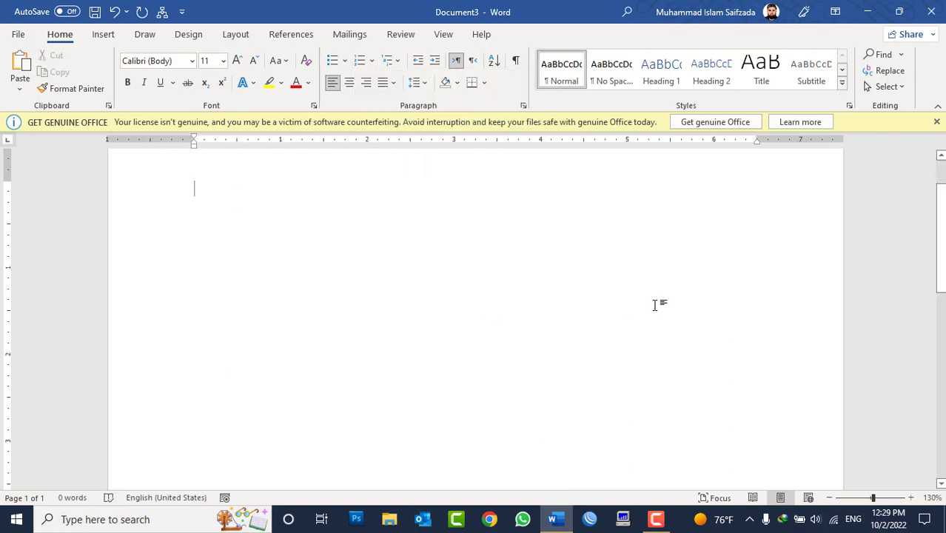
Step: Test numbering by typing a '1. sfsadfasf' line and a second line, then undo
type("1. sfsa")
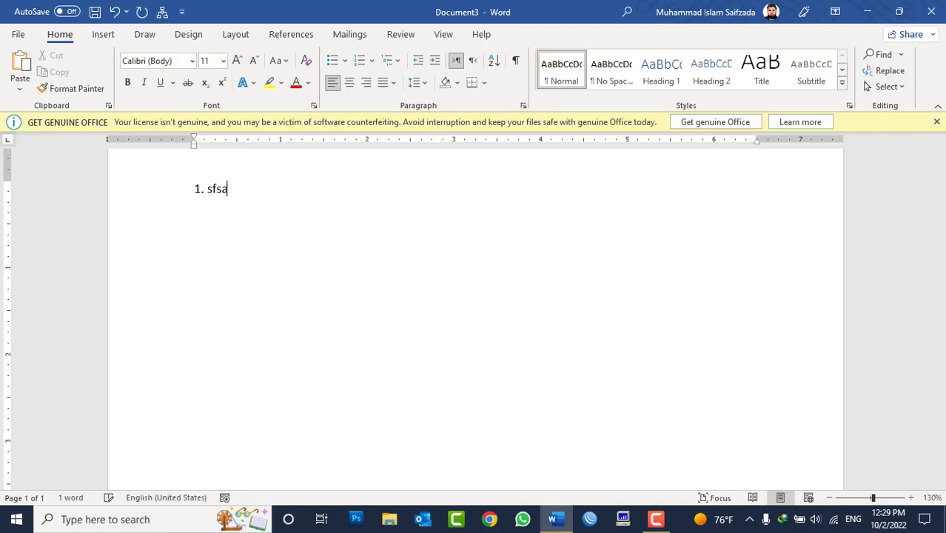
type("dfasf")
key("Return")
type("sf")
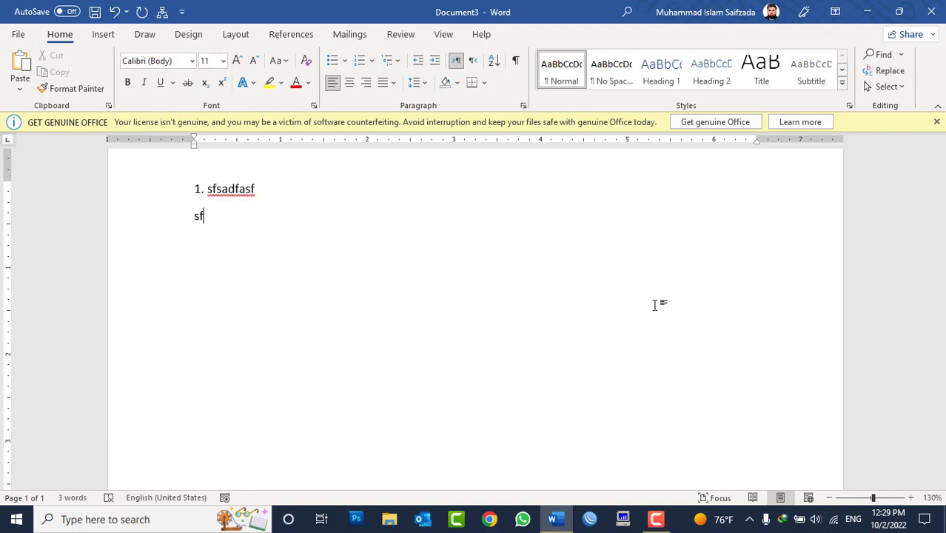
key("ctrl+z")
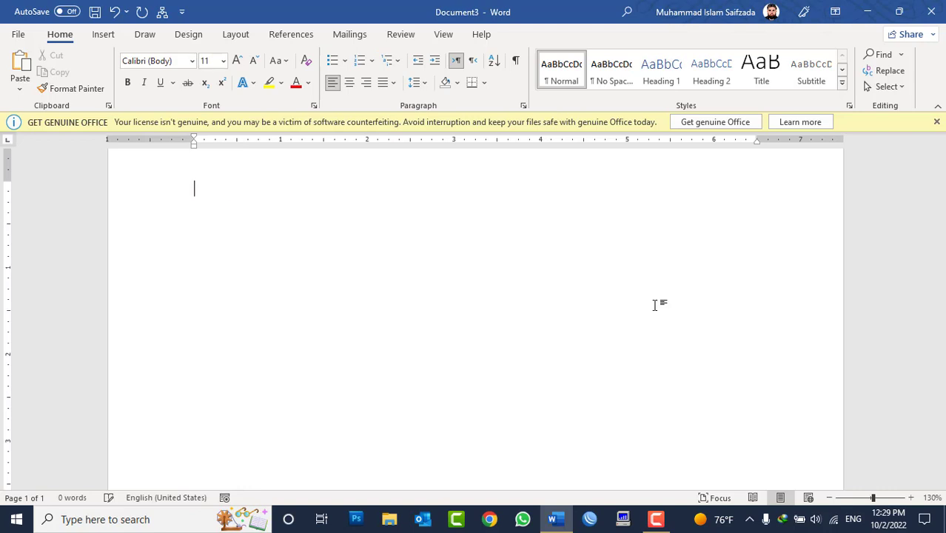
Step: Close the document without saving and start a new blank document
key("alt+F4")
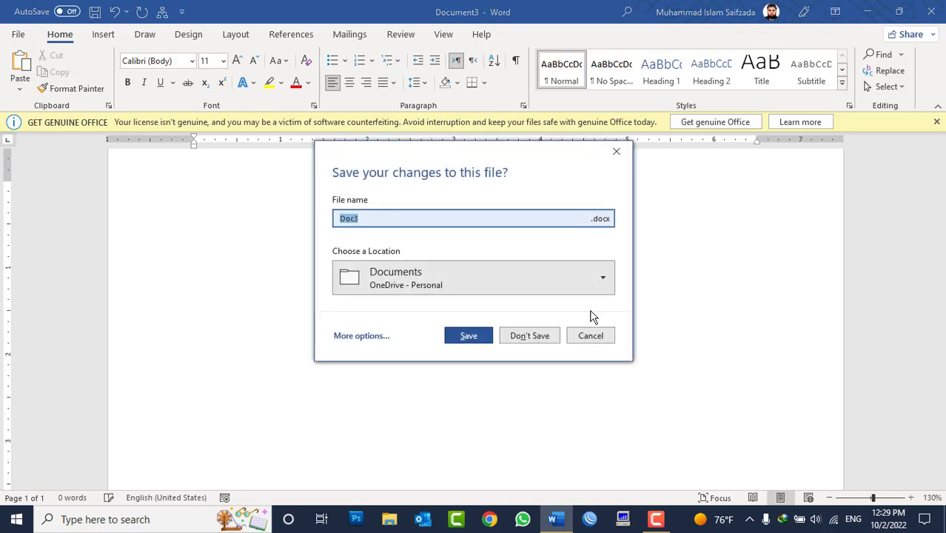
left_click(543, 337)
key("ctrl+n")
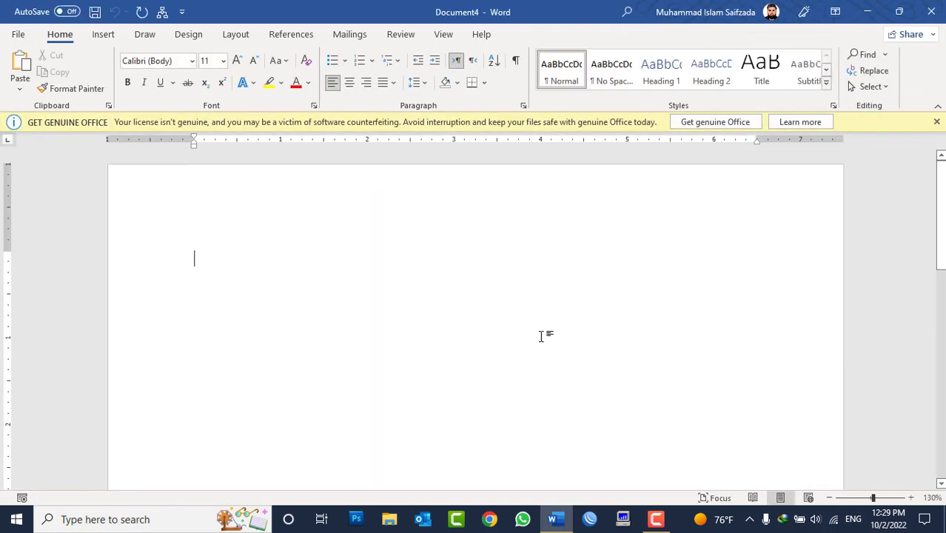
Step: Type '1. sadfasdf' and several more lines, which stay unnumbered
type("1. ")
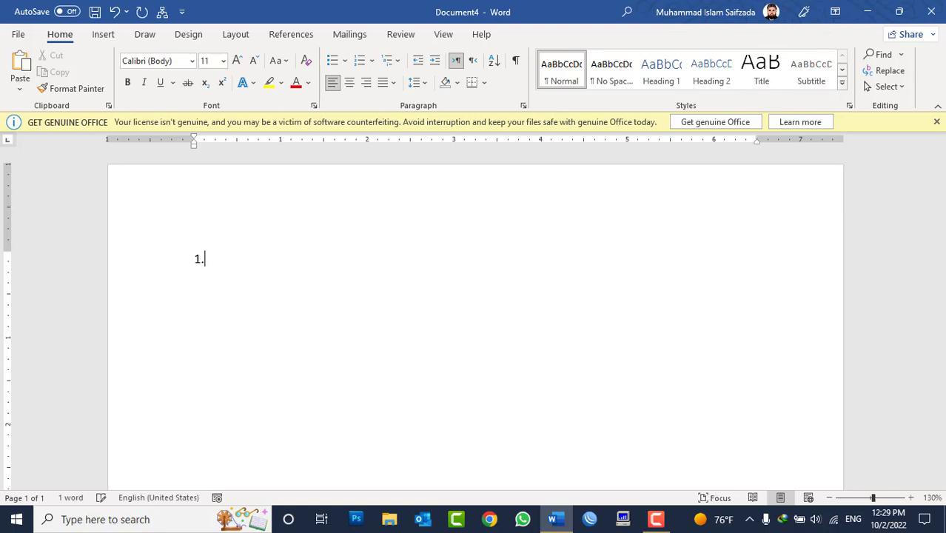
type("sadfasdf")
key("Return")
type("sdfgvdsfgds fgsdfg")
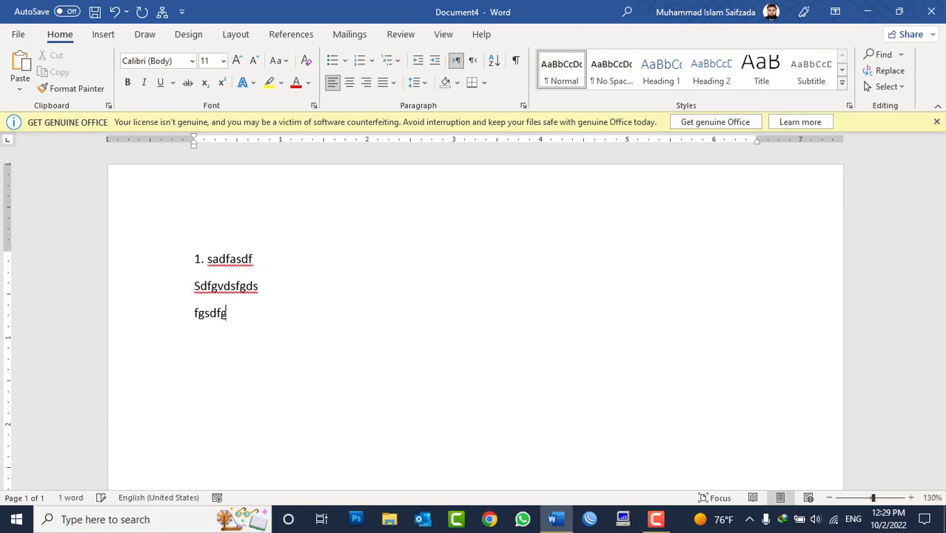
type("ds fgsdfg")
key("Return")
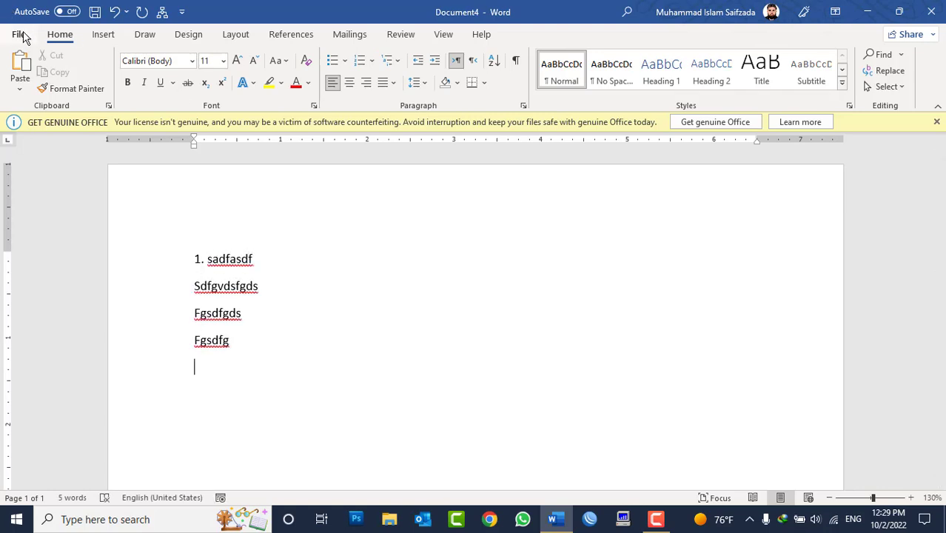
Step: Tick Automatic numbered lists under AutoFormat As You Type and close both option windows
left_click(20, 35)
left_click(37, 481)
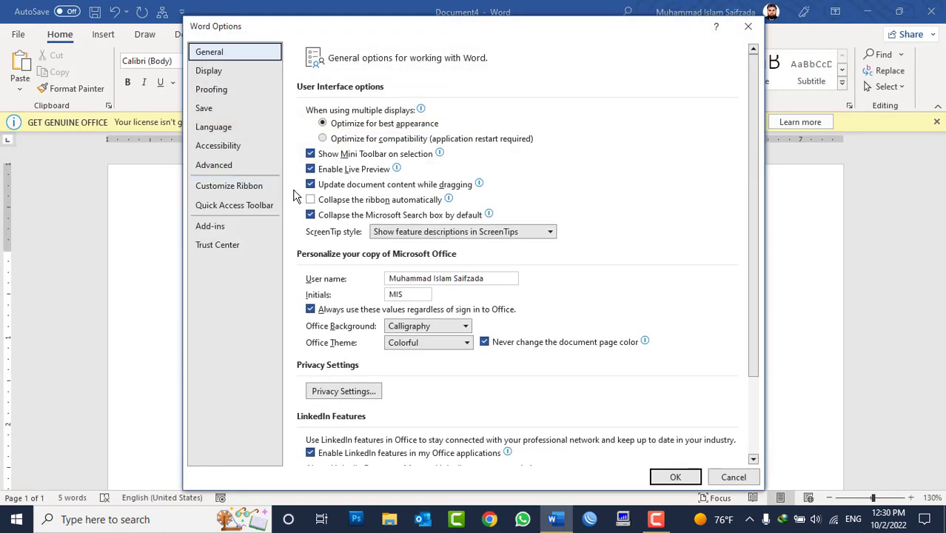
left_click(232, 90)
left_click(596, 119)
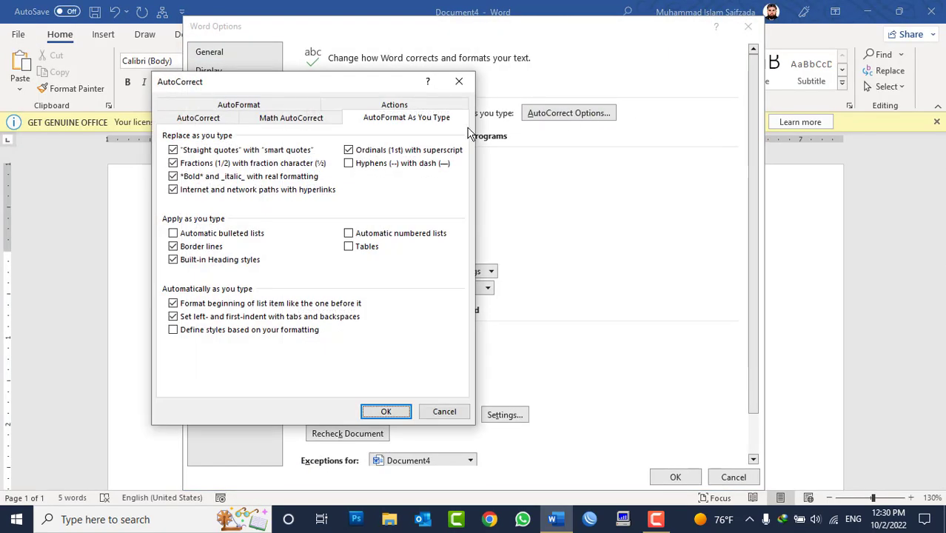
left_click(421, 236)
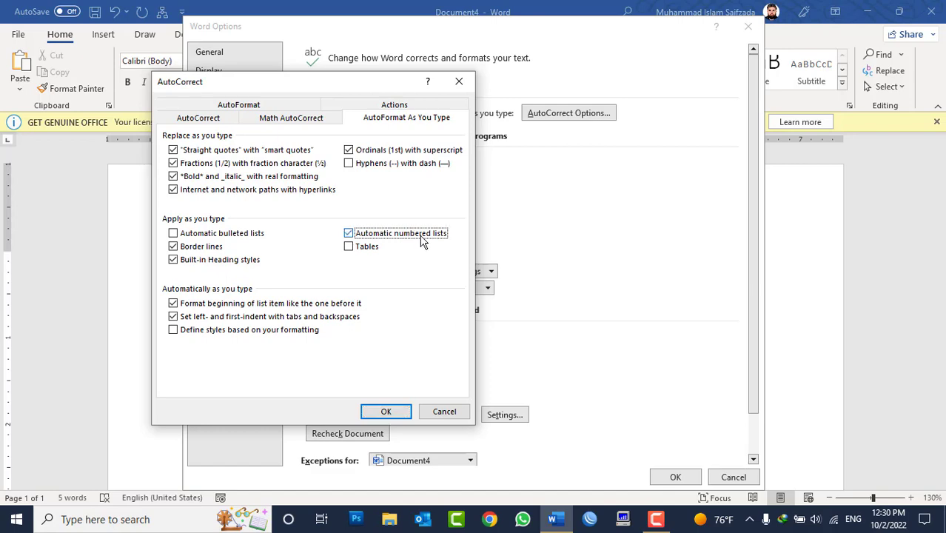
left_click(383, 412)
left_click(674, 477)
Step: Clear the old text, type a '1. ' list that auto-numbers, then delete it
key("ctrl+a")
key("Delete")
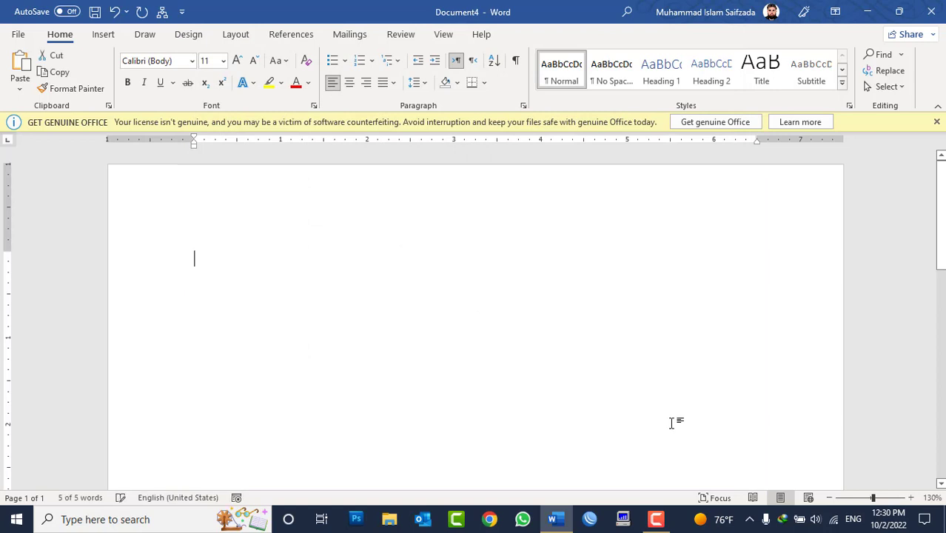
type("1. sadfasdf dsfg")
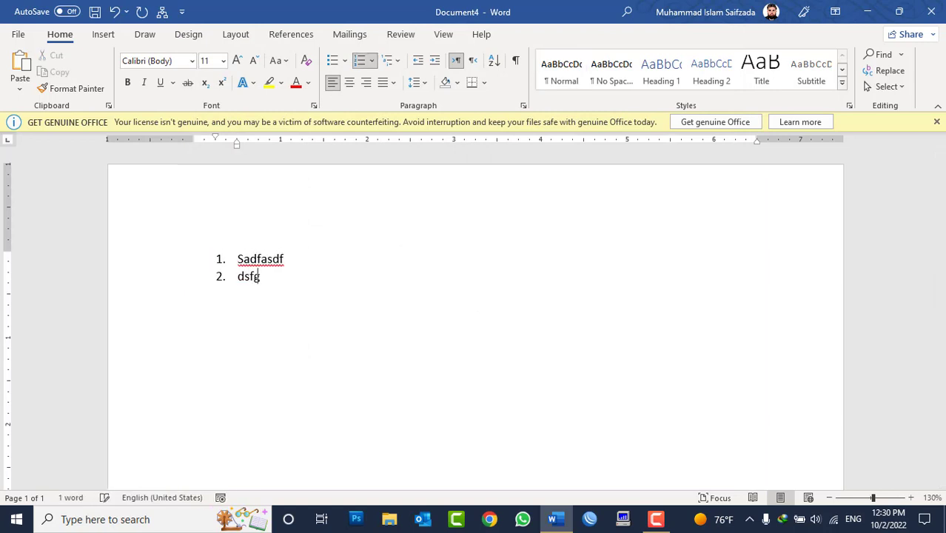
type("ds gsdfgsd gsdfgsd gsdfgsd")
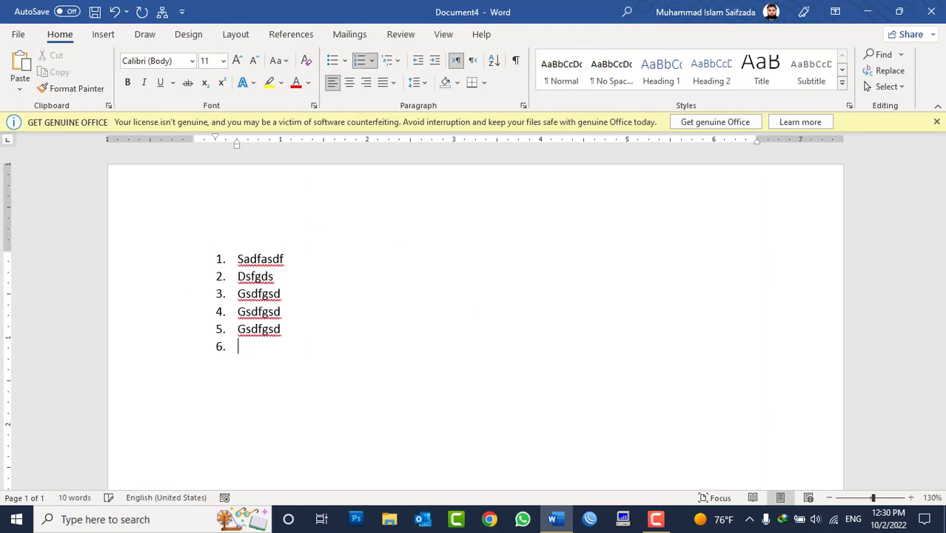
key("ctrl+a")
key("Delete")
Step: Test a '1 ' list that numbers in 1) style, then clear it
type("1")
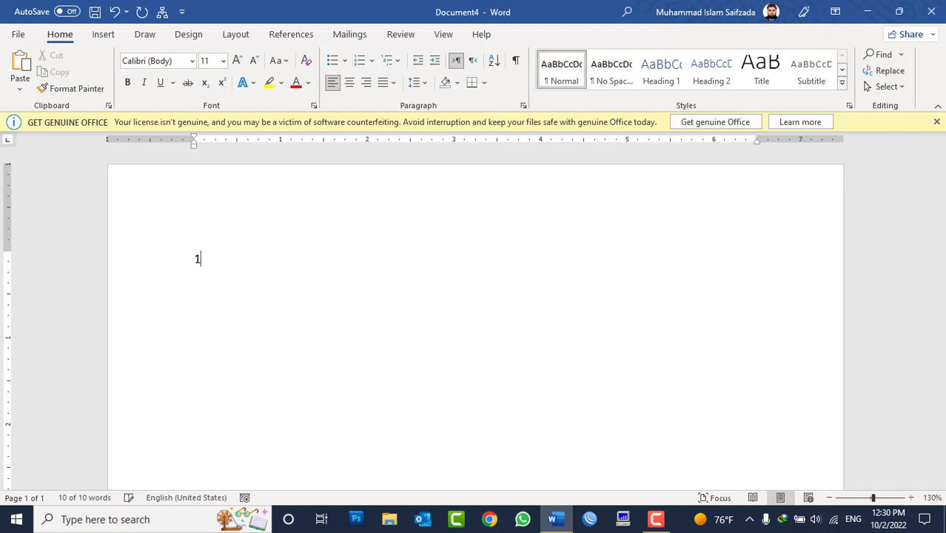
type(" dsfgdsg s")
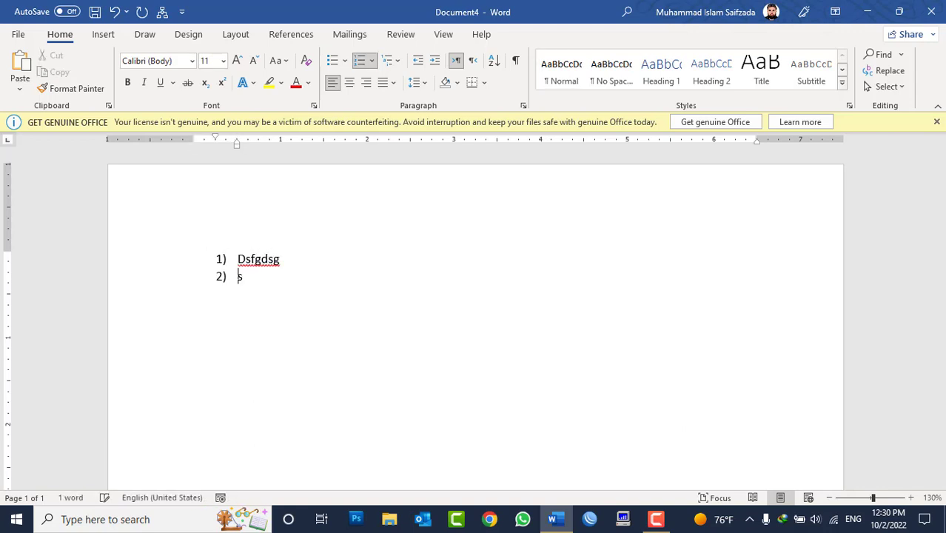
type("dfgsdf gsdfgsdf gds gsfdg sdfgvsd")
key("Return")
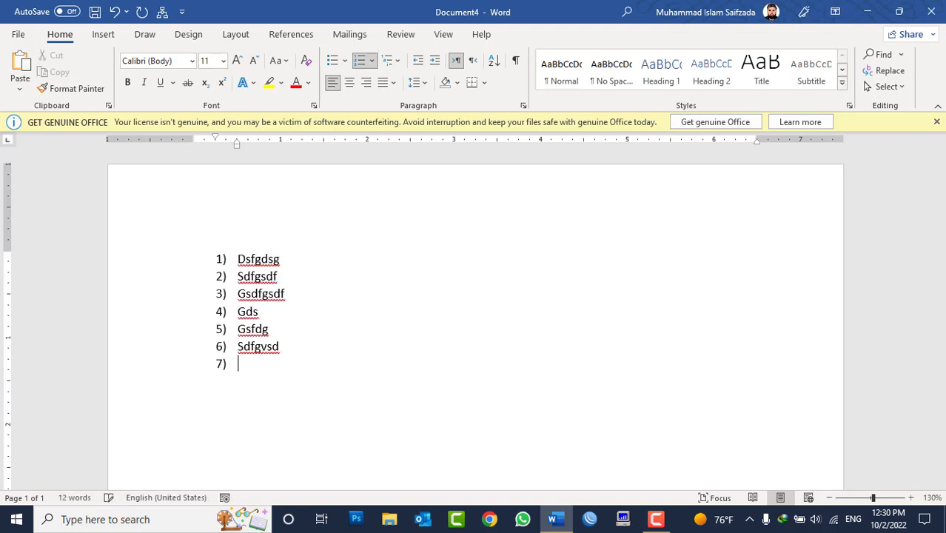
key("BackSpace")
key("BackSpace")
key("ctrl+a")
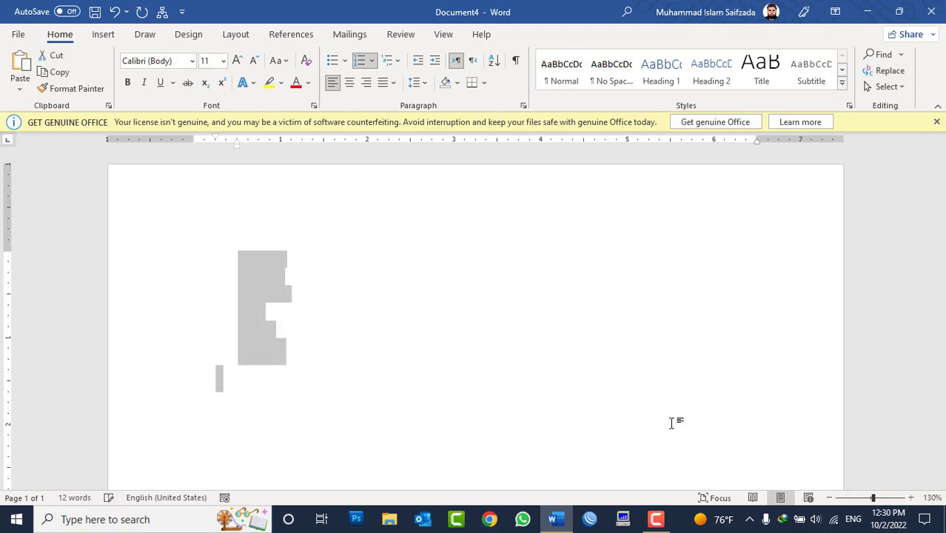
key("Delete")
Step: Type an 'a. ' lettered list, then delete it with its list formatting
type(". dsfgds ds")
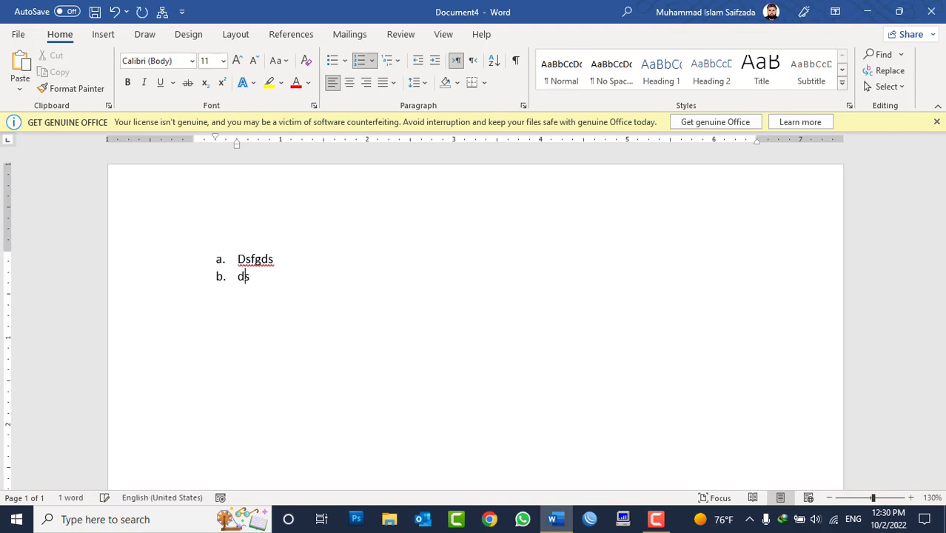
type("fgds fgsdfgds fgsdfgdsfg sdfgsdf gsdfgds")
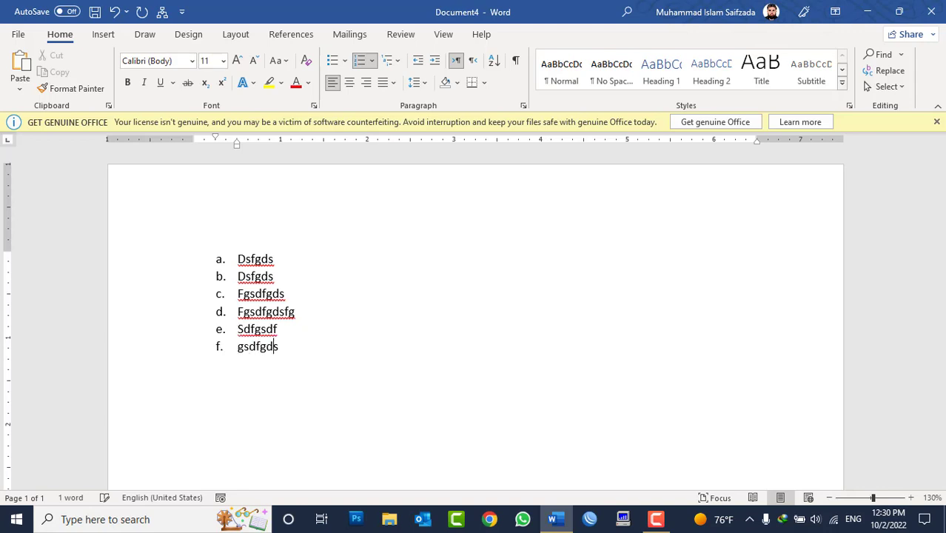
key("Return")
key("ctrl+a")
key("Delete")
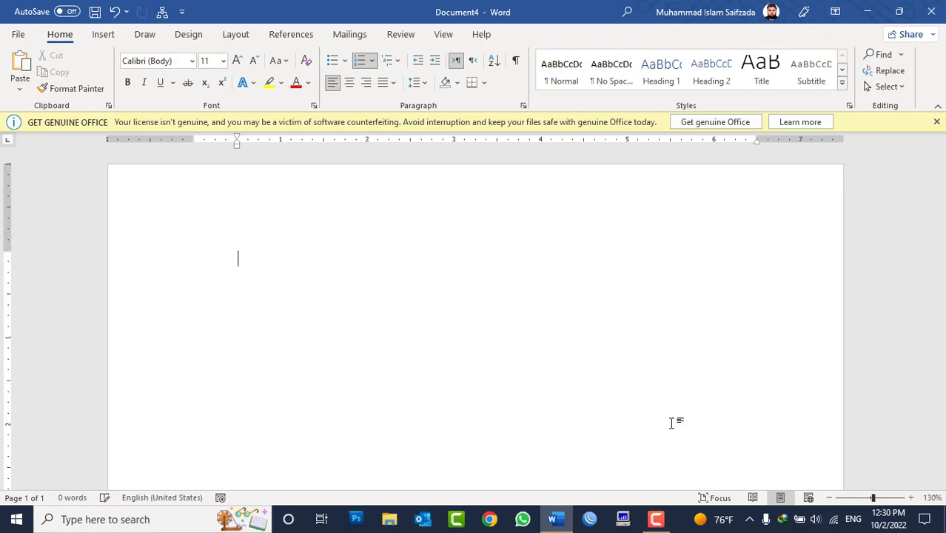
key("BackSpace")
Step: Test capital-letter lists in A. and A) styles, clearing the page after each
type("A.")
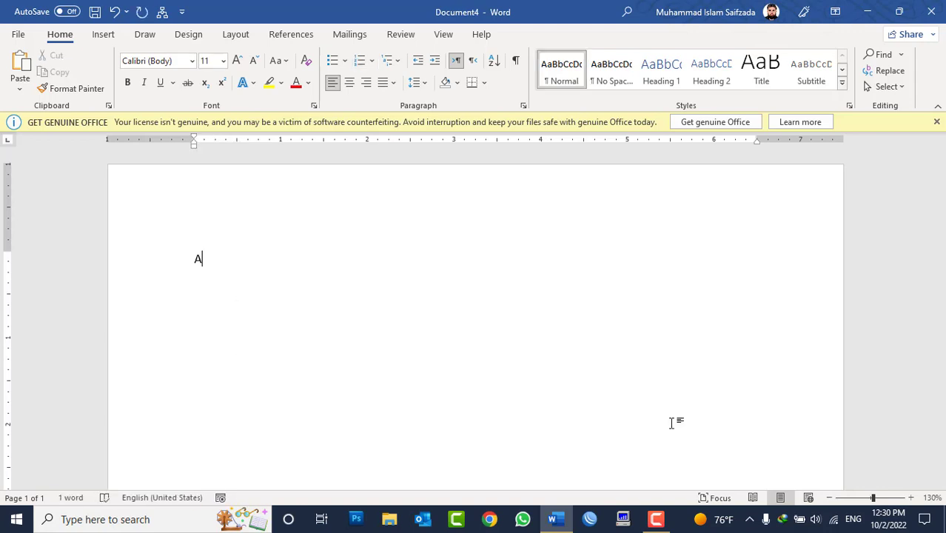
type(" DSFGSD B. GSDFGDS C. GSDFGSD")
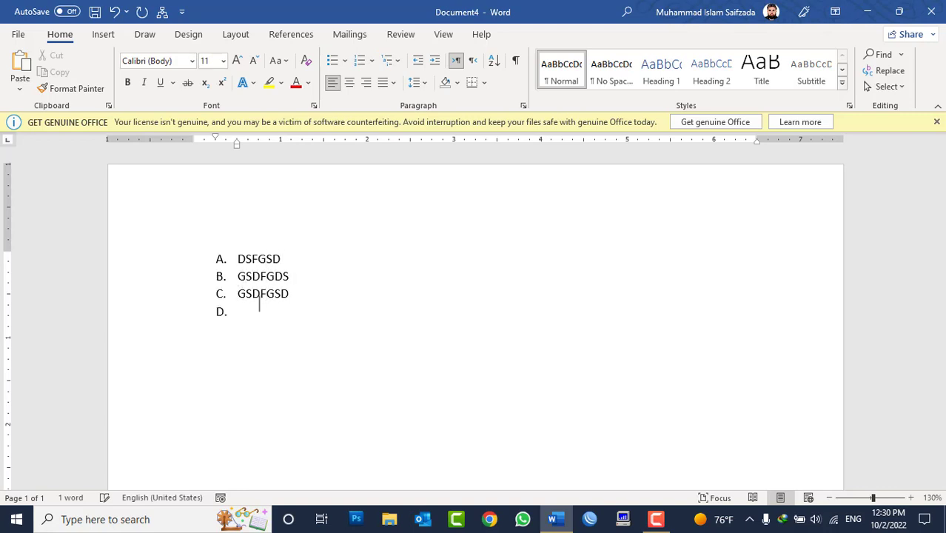
key("ctrl+a")
key("Delete")
key("BackSpace")
type("a")
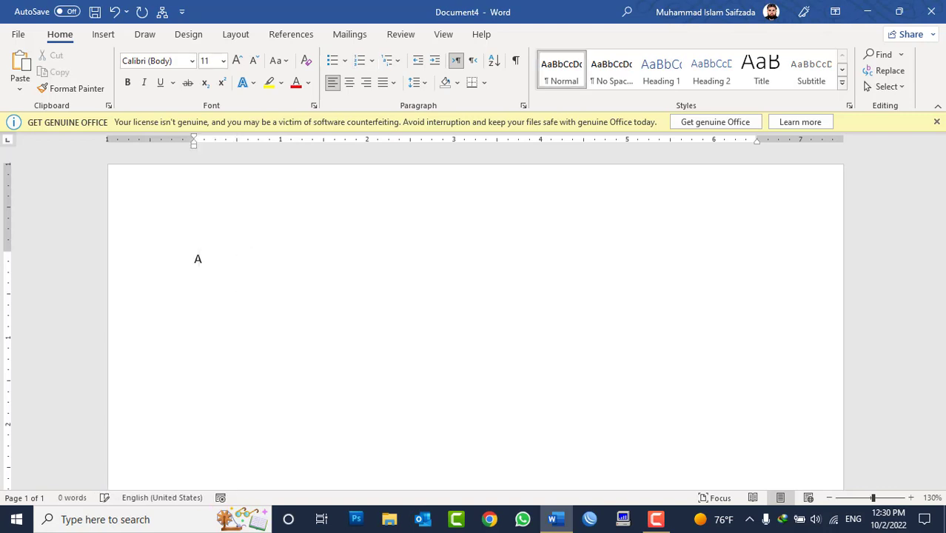
type(" Asdfas Fasdfas dfasd")
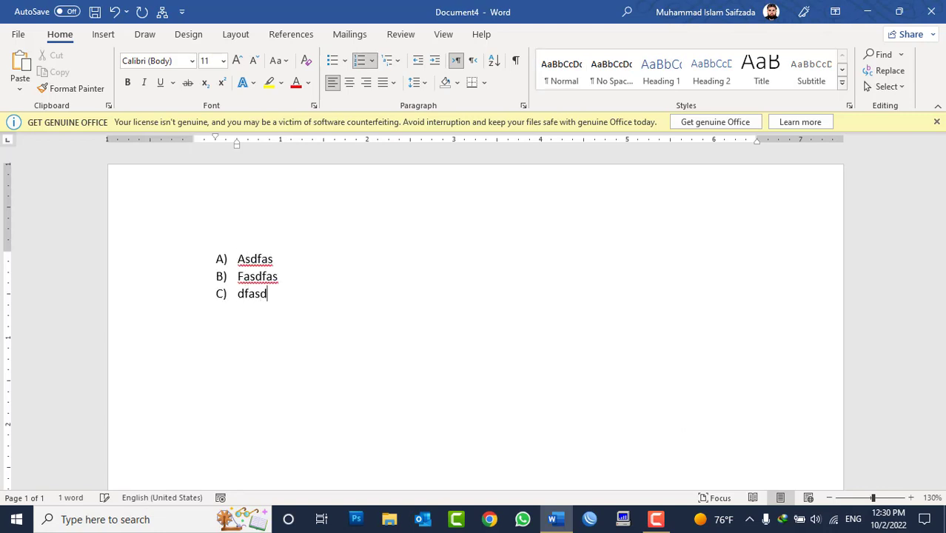
type("f sadf sad fasd fasd f a")
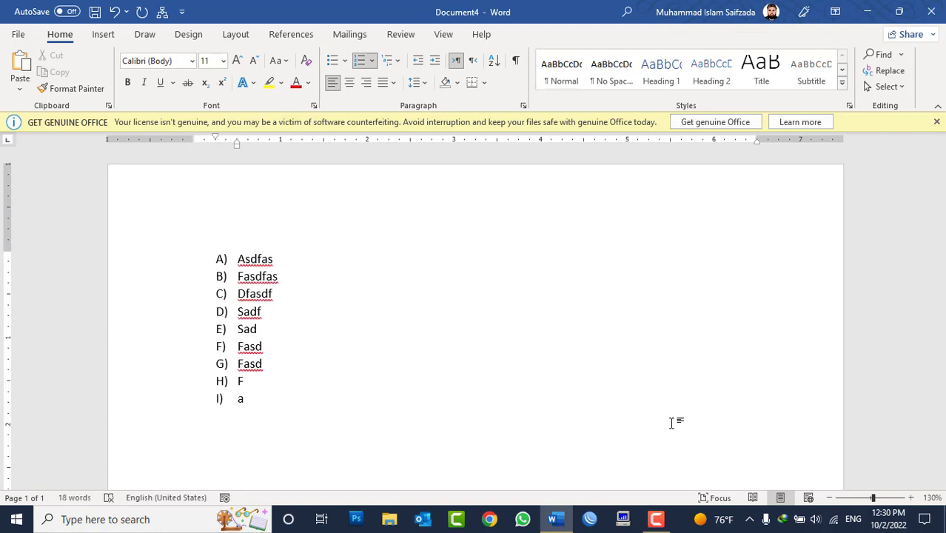
key("ctrl+a")
key("Delete")
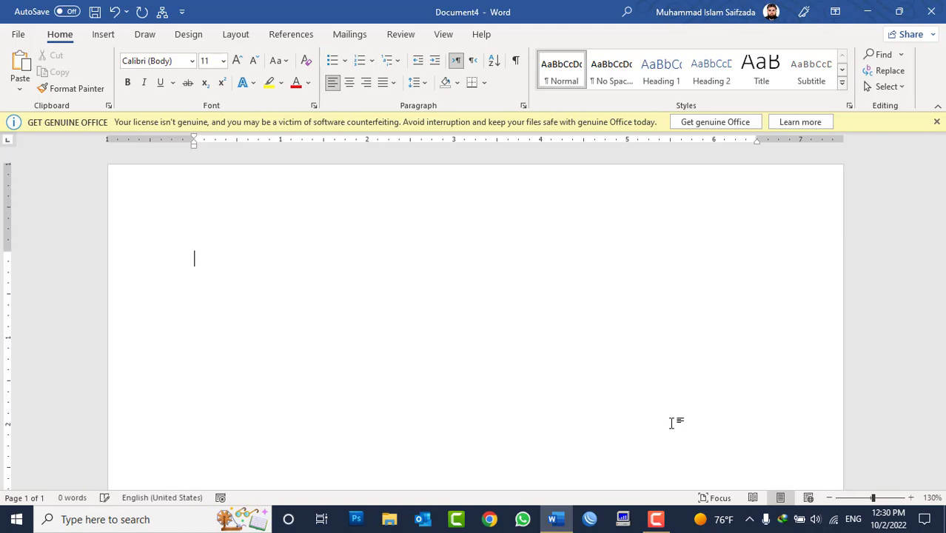
Step: Re-enable Automatic bulleted lists in AutoFormat As You Type, then minimize Word
left_click(18, 34)
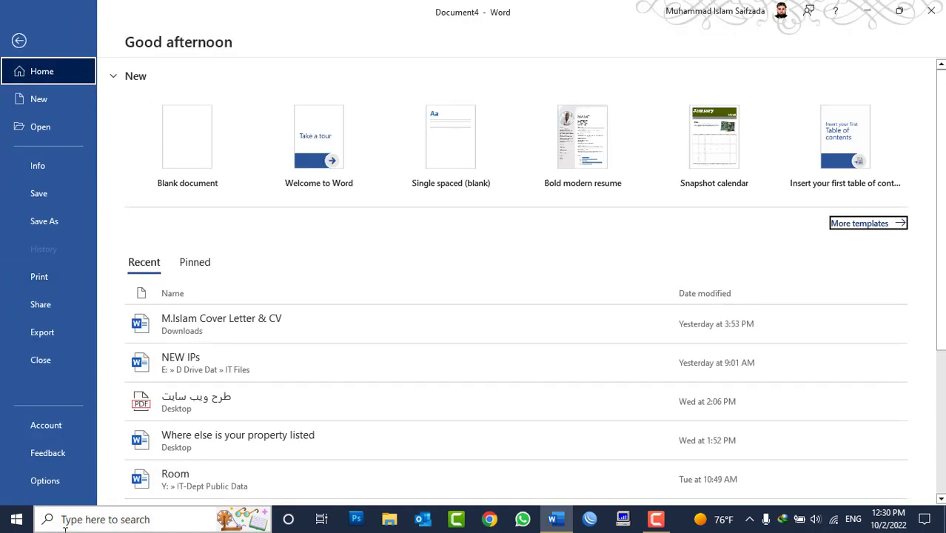
left_click(56, 481)
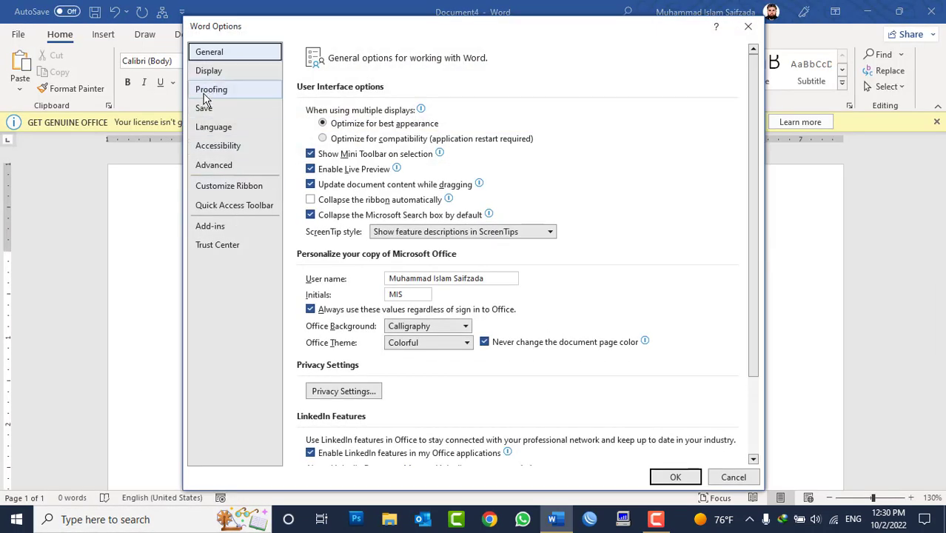
left_click(211, 89)
left_click(581, 116)
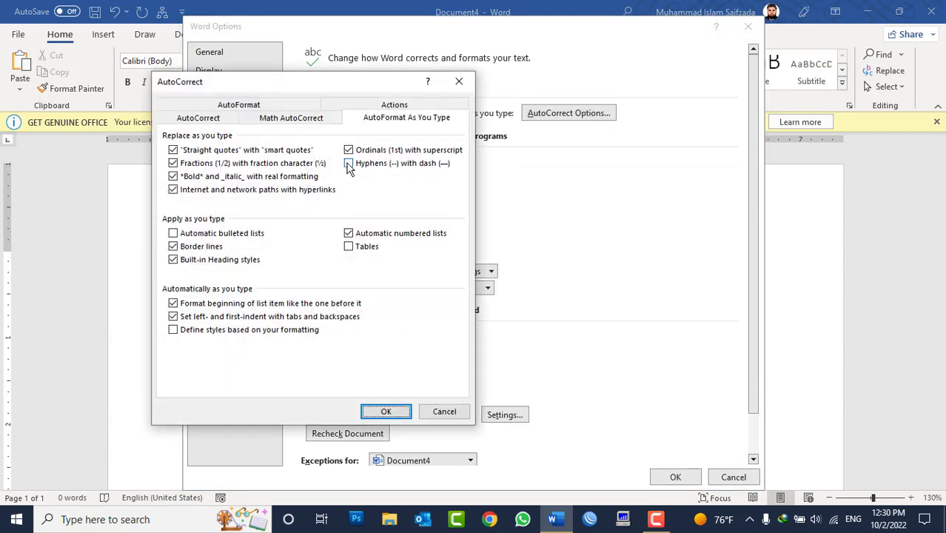
left_click(234, 236)
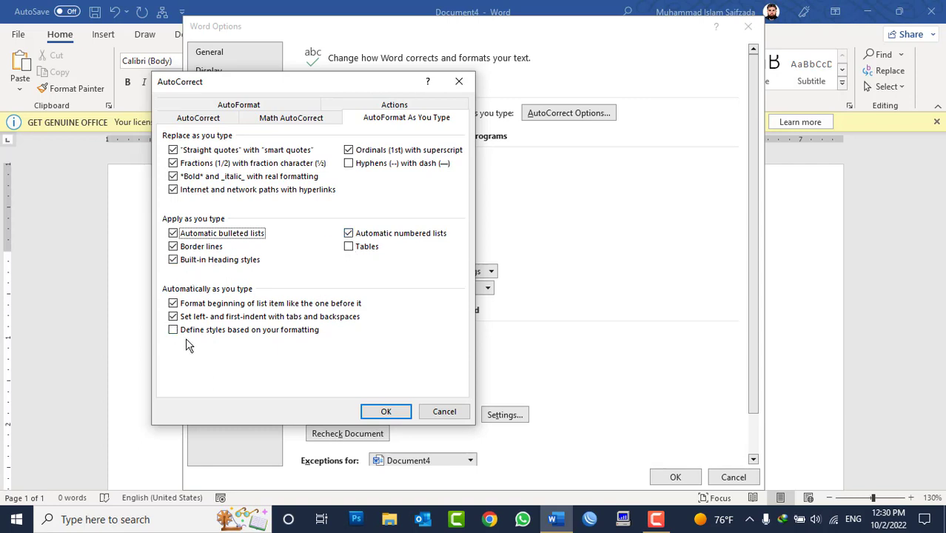
key("Return")
key("Return")
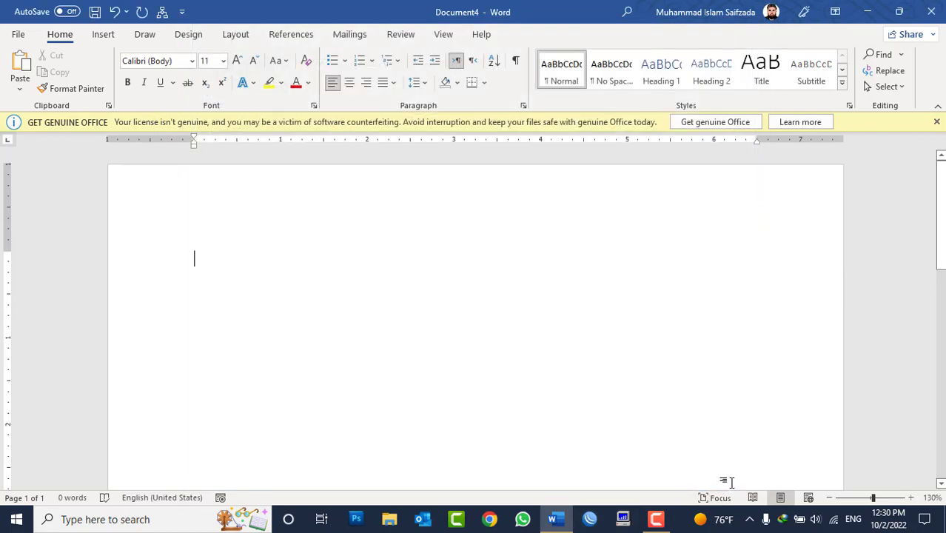
left_click(548, 513)
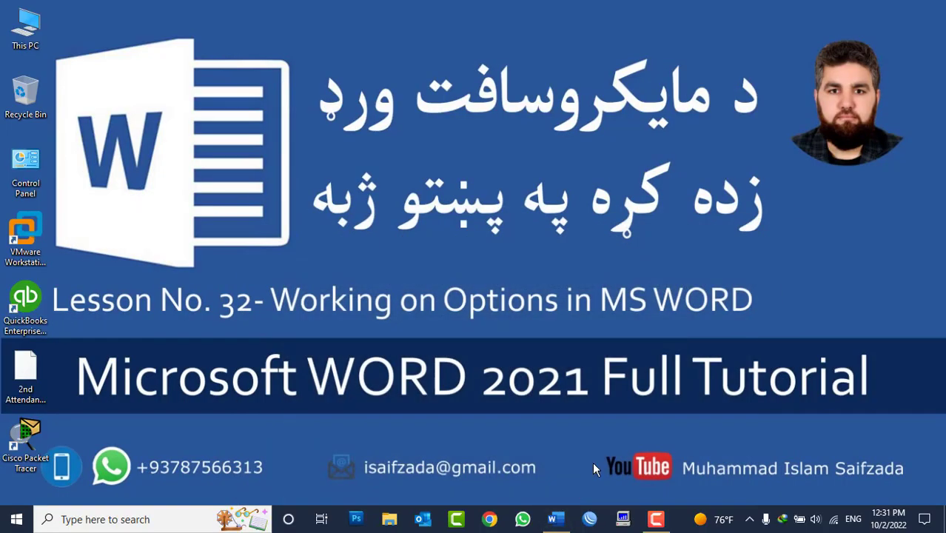